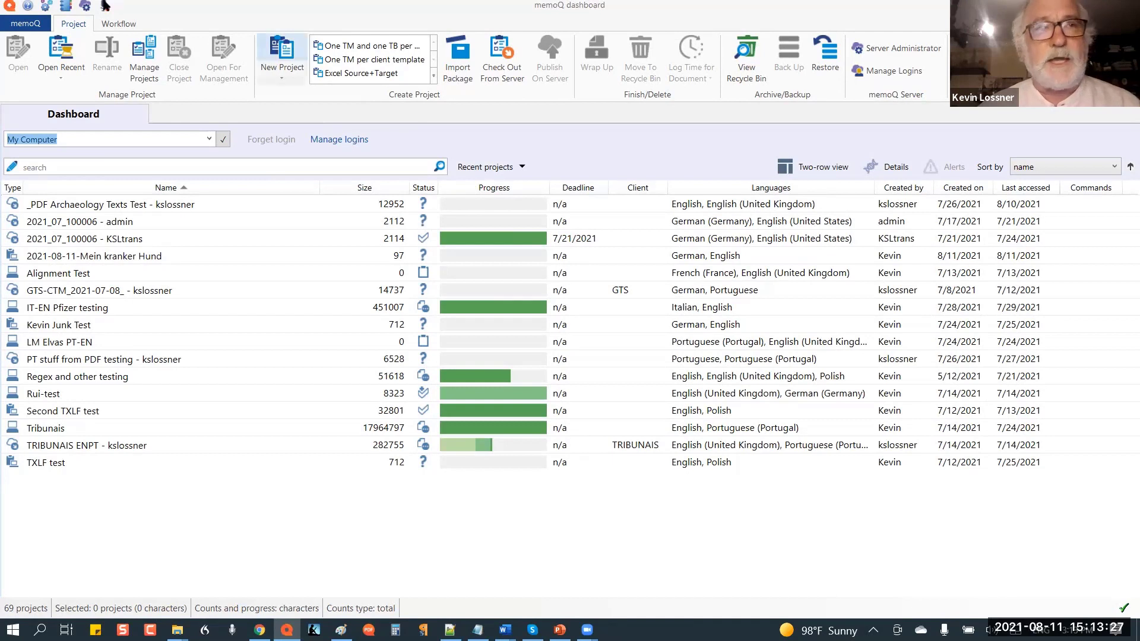
# Step: Open the project templates in the resource console and load those from the server mimesis.memoq.com/geronimo
pyautogui.click(66, 7)
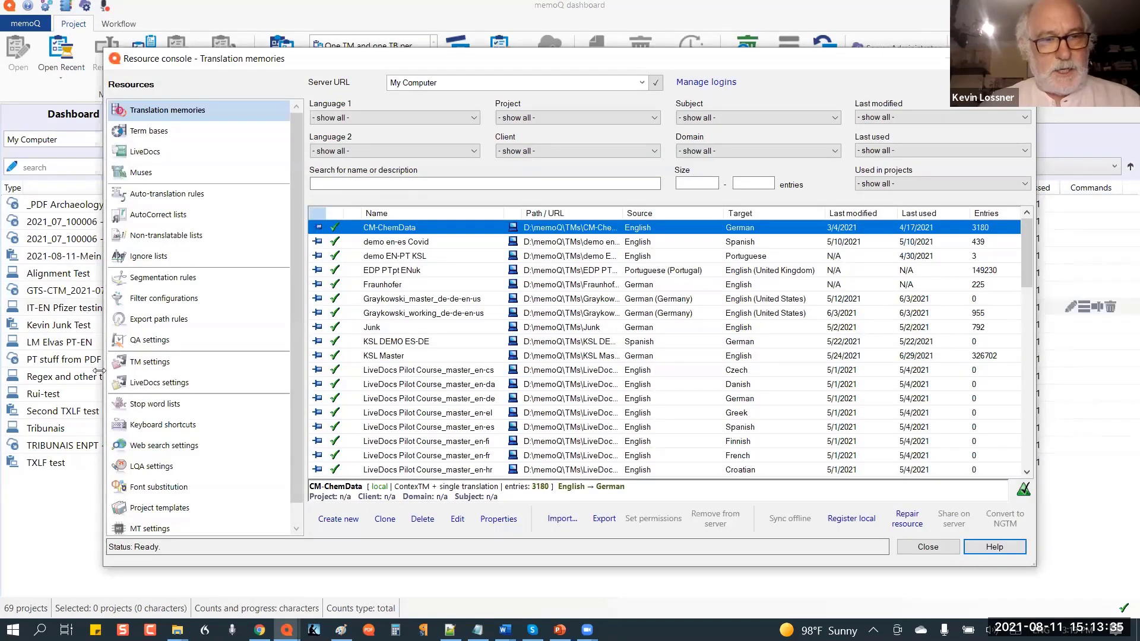
pyautogui.click(158, 508)
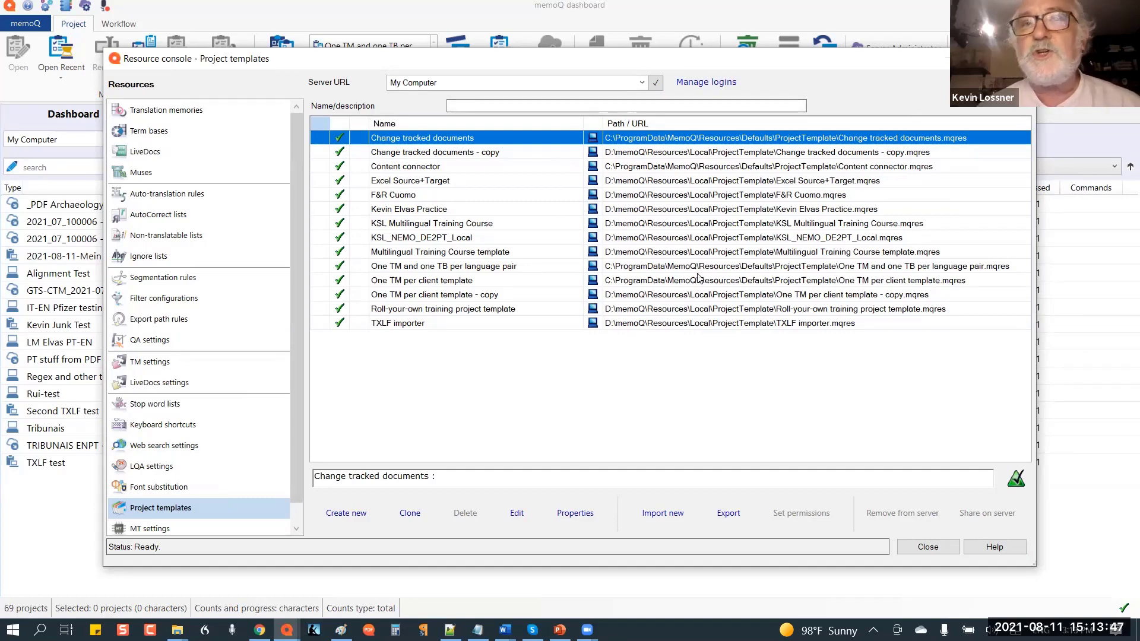
pyautogui.click(643, 86)
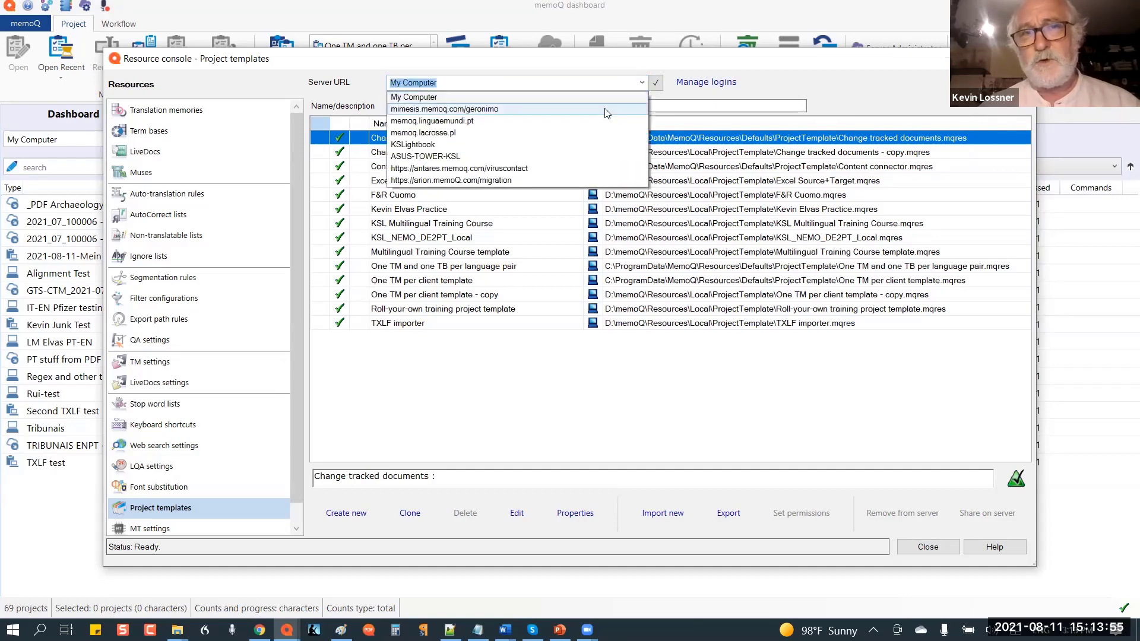
pyautogui.click(606, 112)
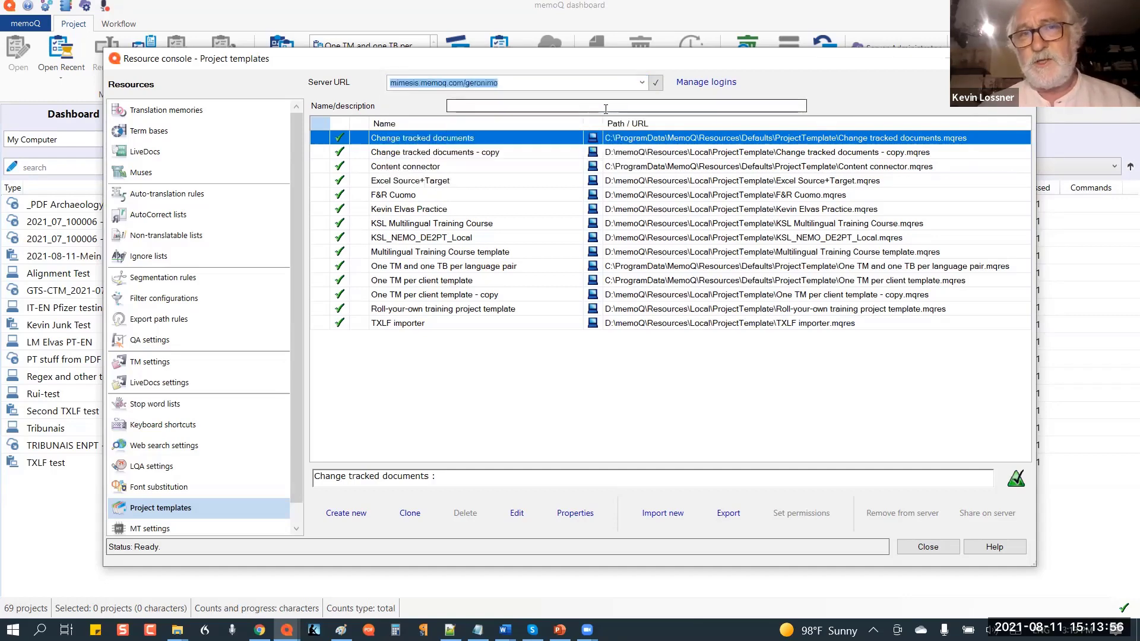
pyautogui.click(656, 84)
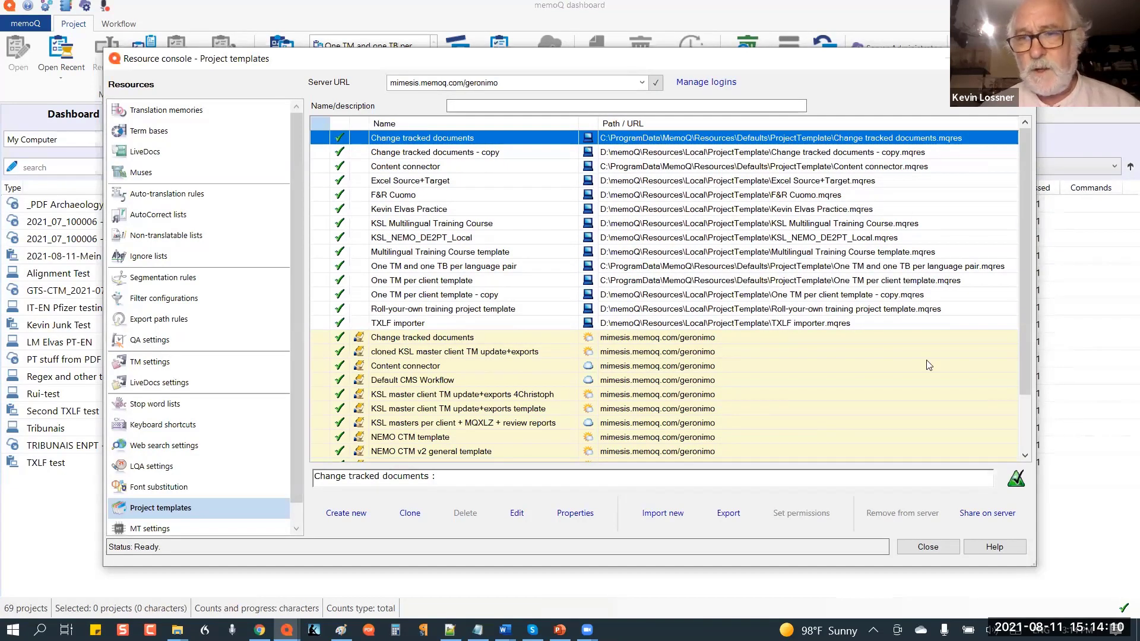
# Step: Look through the combined list of local and server project templates
pyautogui.click(1026, 456)
pyautogui.click(1026, 456)
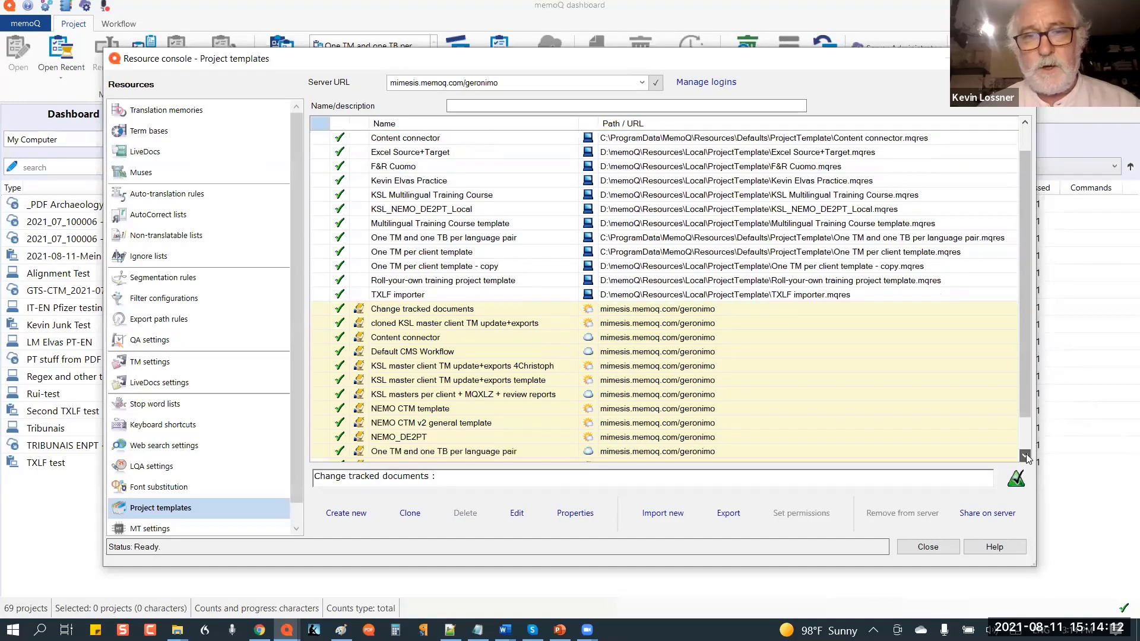
pyautogui.click(1026, 455)
pyautogui.click(1028, 141)
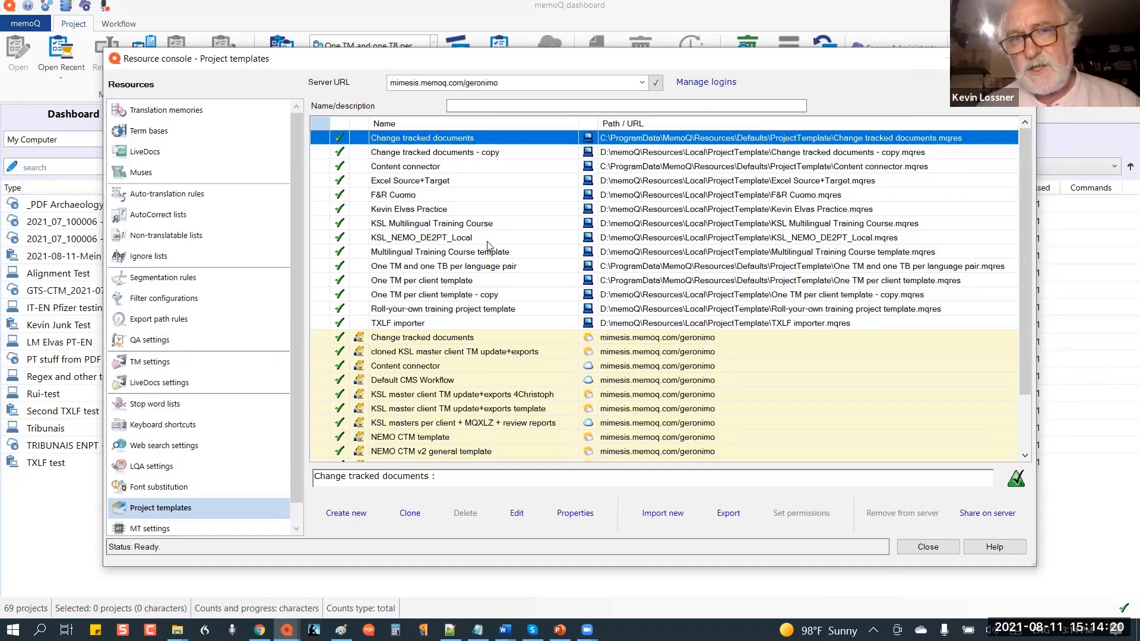
# Step: Try to edit the default "One TM per client template", declining to clone it
pyautogui.click(437, 282)
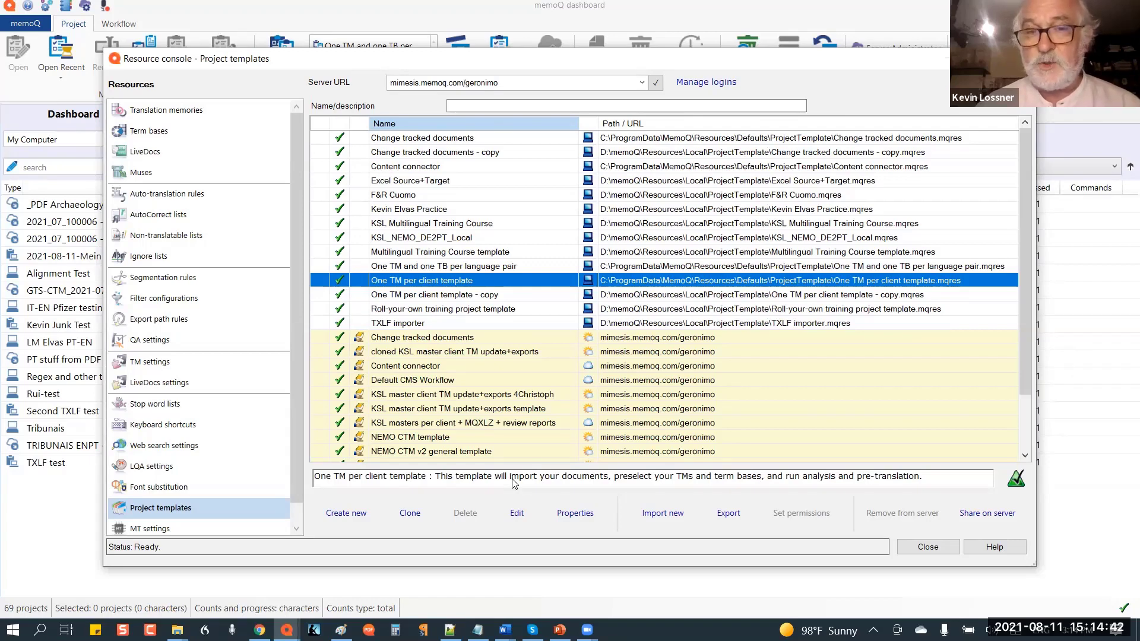
pyautogui.click(517, 514)
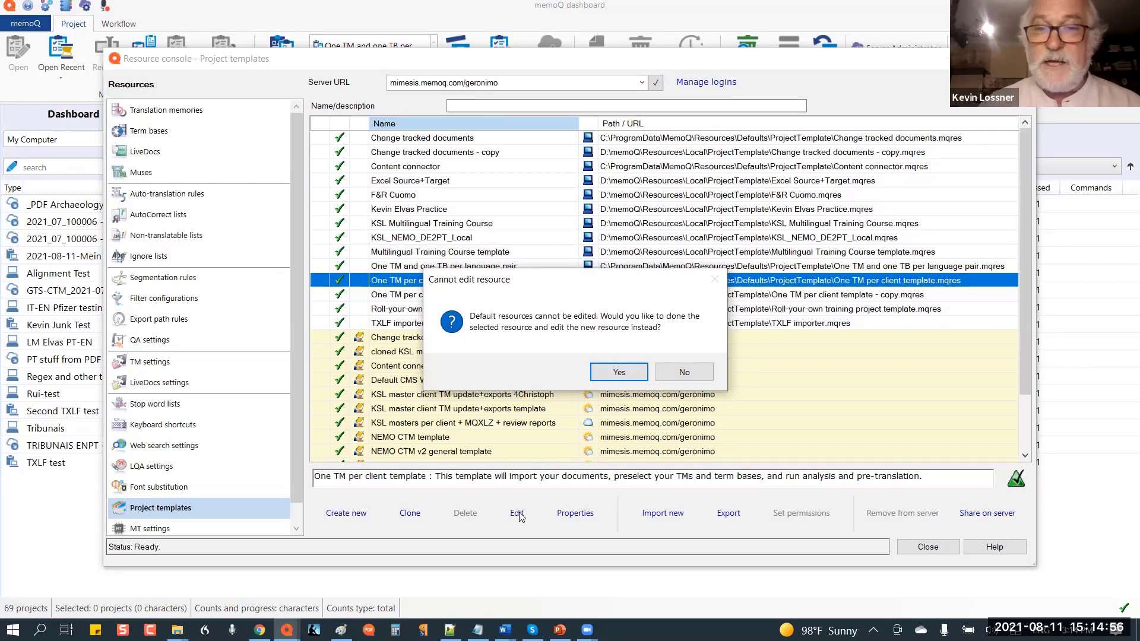
pyautogui.click(685, 373)
# Step: Open the local "One TM per client template - copy" for editing and maximize the template editor
pyautogui.click(509, 297)
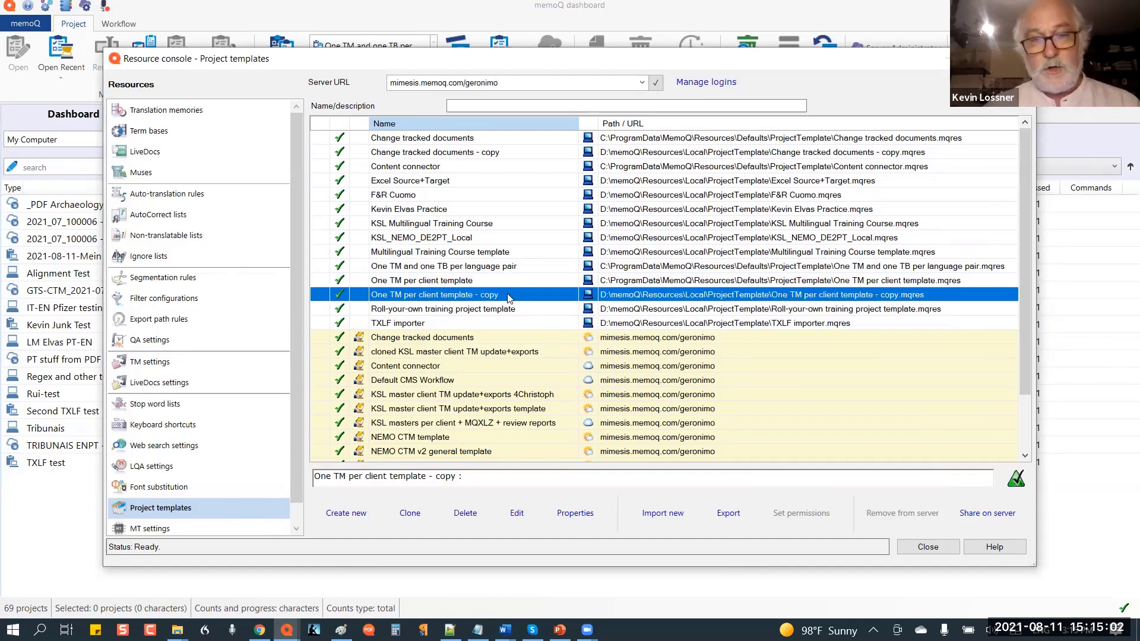
pyautogui.click(517, 514)
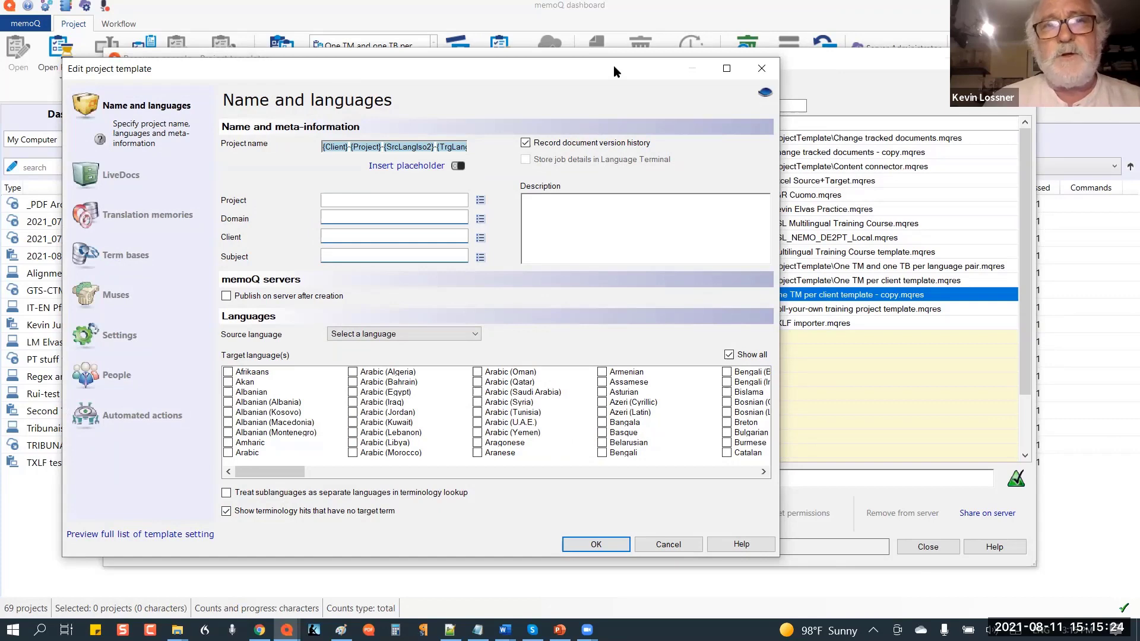
pyautogui.moveTo(614, 68); pyautogui.dragTo(778, 56)
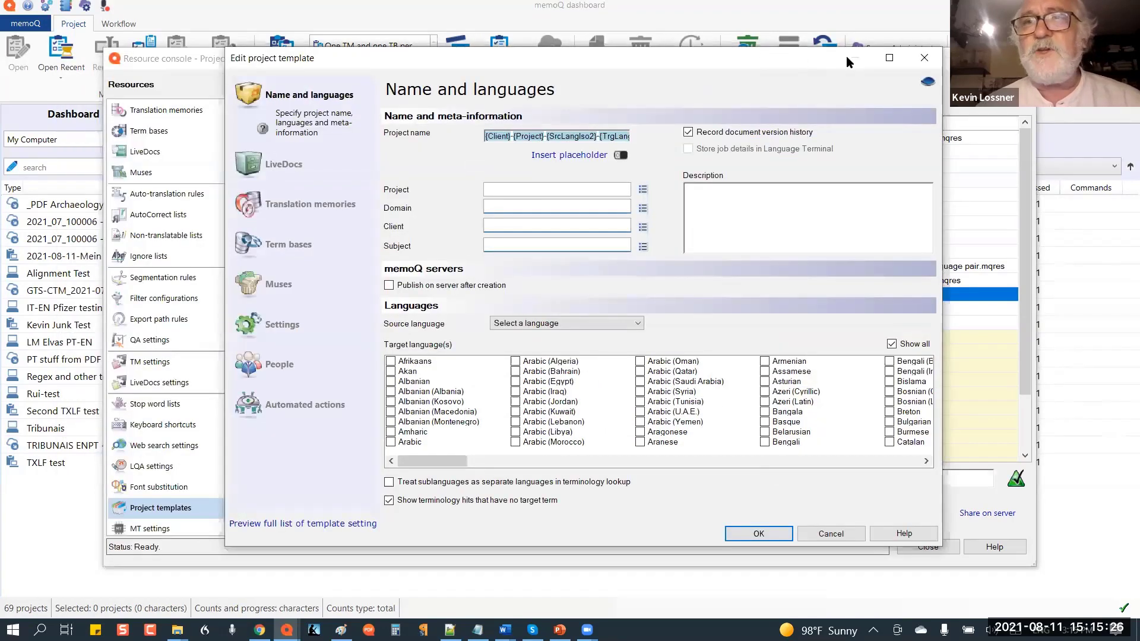
pyautogui.click(889, 59)
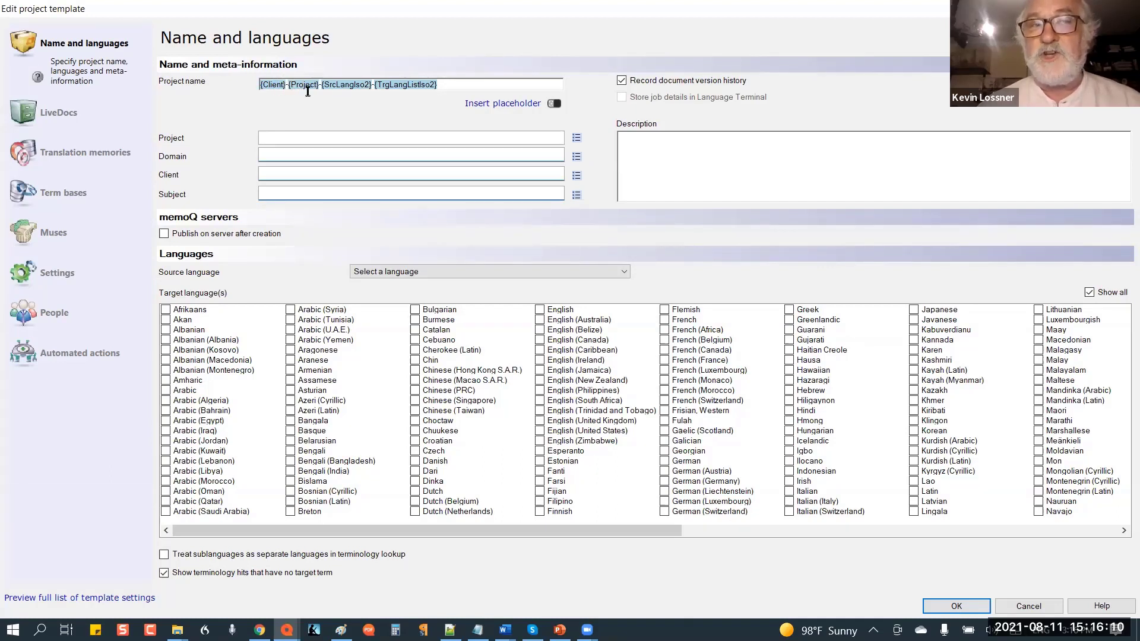
# Step: Enter "Acme" as the template's Project metadata, and clear it again
pyautogui.click(296, 136)
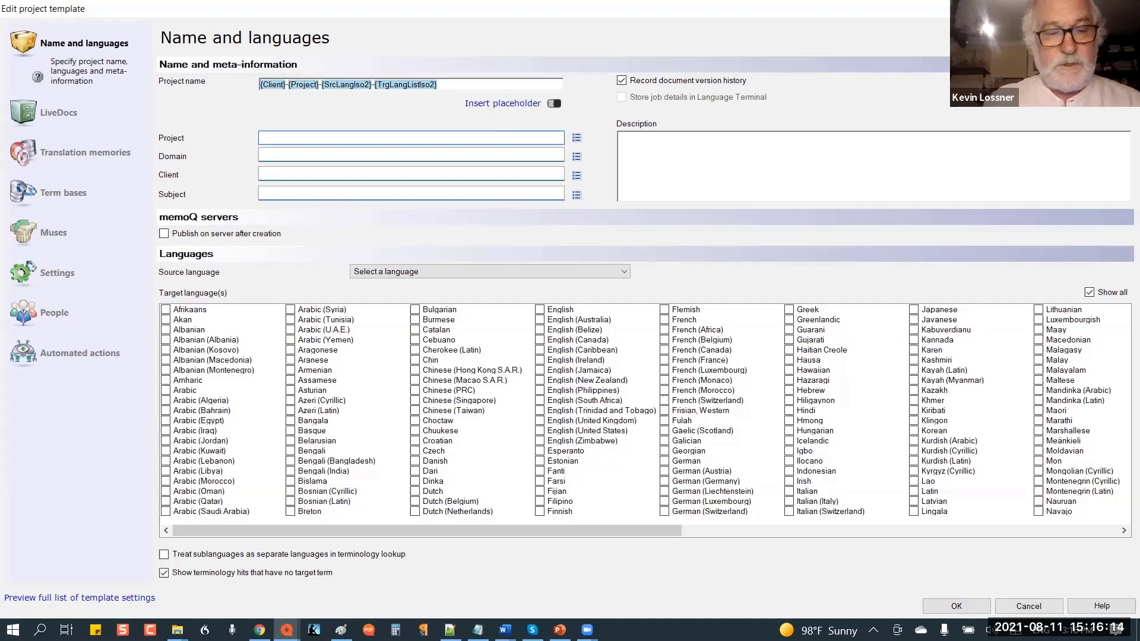
pyautogui.write('Acme')
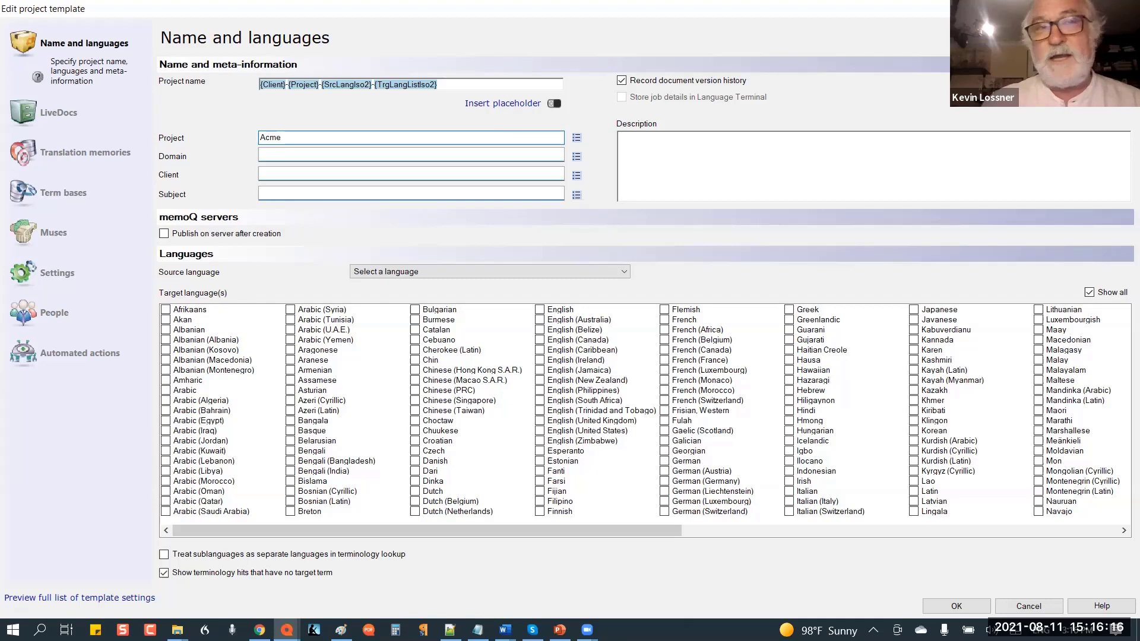
pyautogui.press('BackSpace')
pyautogui.press('BackSpace')
pyautogui.press('BackSpace')
pyautogui.press('BackSpace')
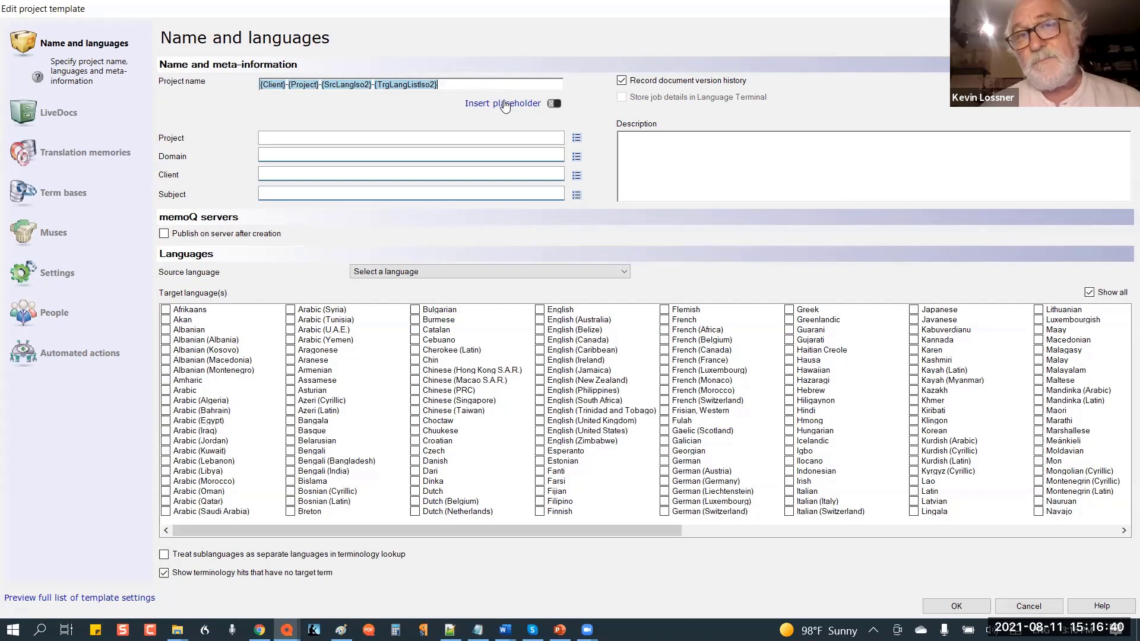
# Step: Remove all placeholders from the template's project name rule
pyautogui.hotkey('ctrl', 'z')
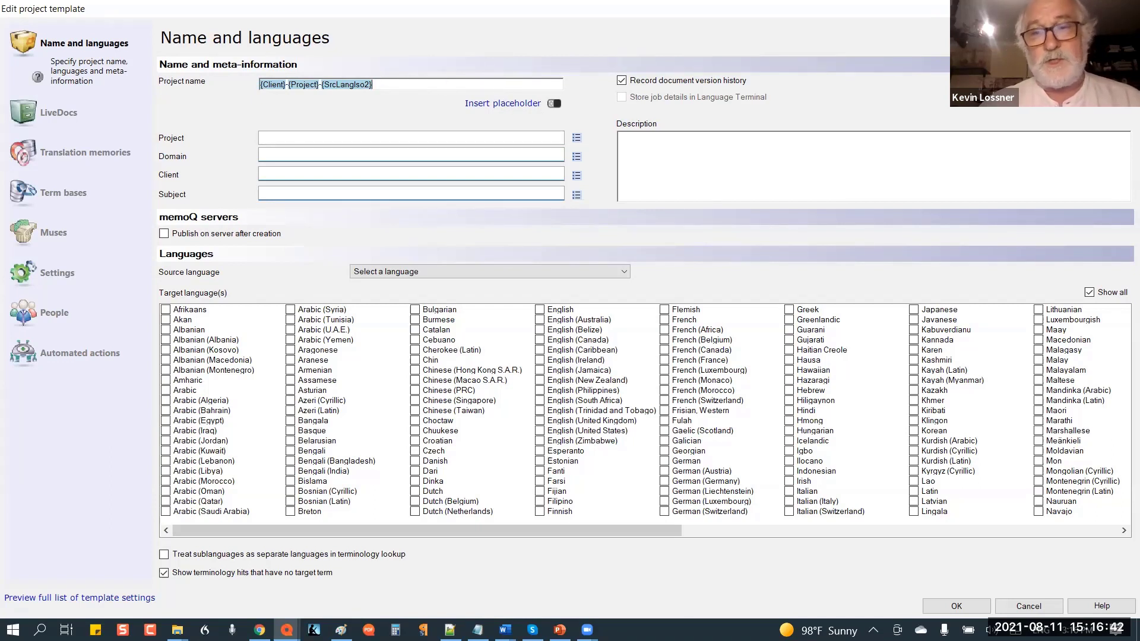
pyautogui.hotkey('ctrl', 'z')
pyautogui.hotkey('ctrl', 'z')
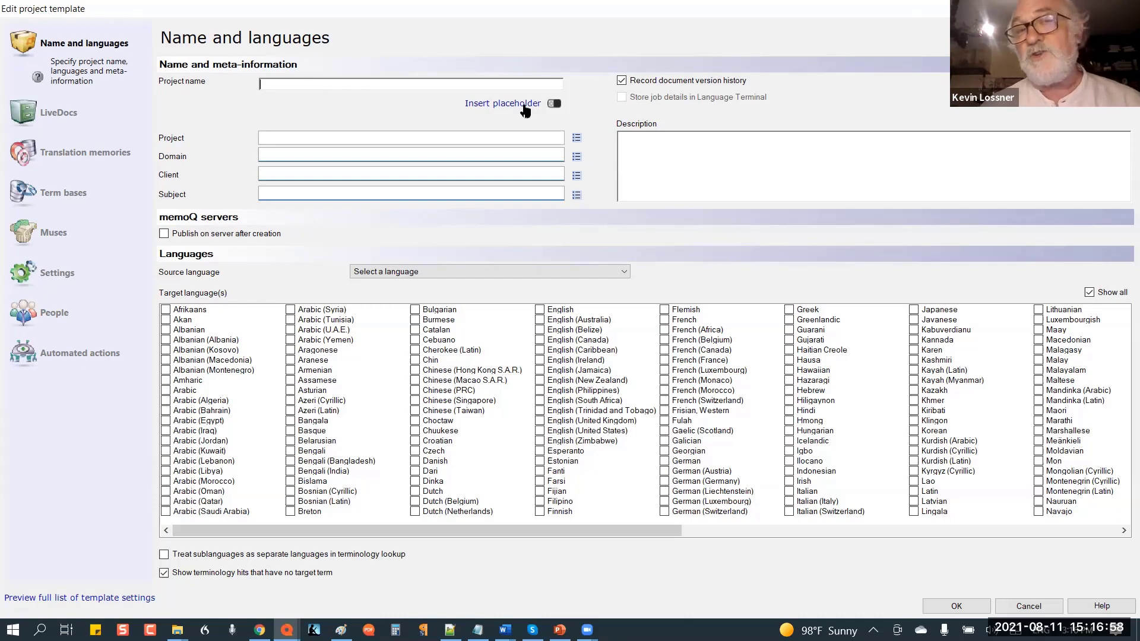
# Step: Examine the placeholders available for the project name and the source language choices without choosing any
pyautogui.click(524, 107)
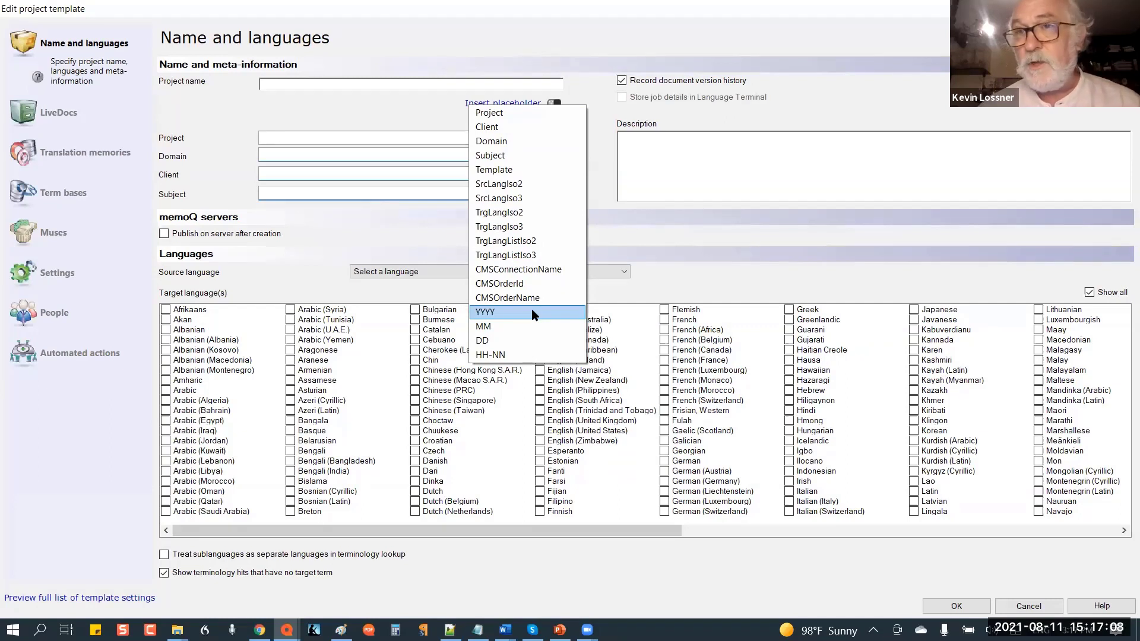
pyautogui.click(408, 123)
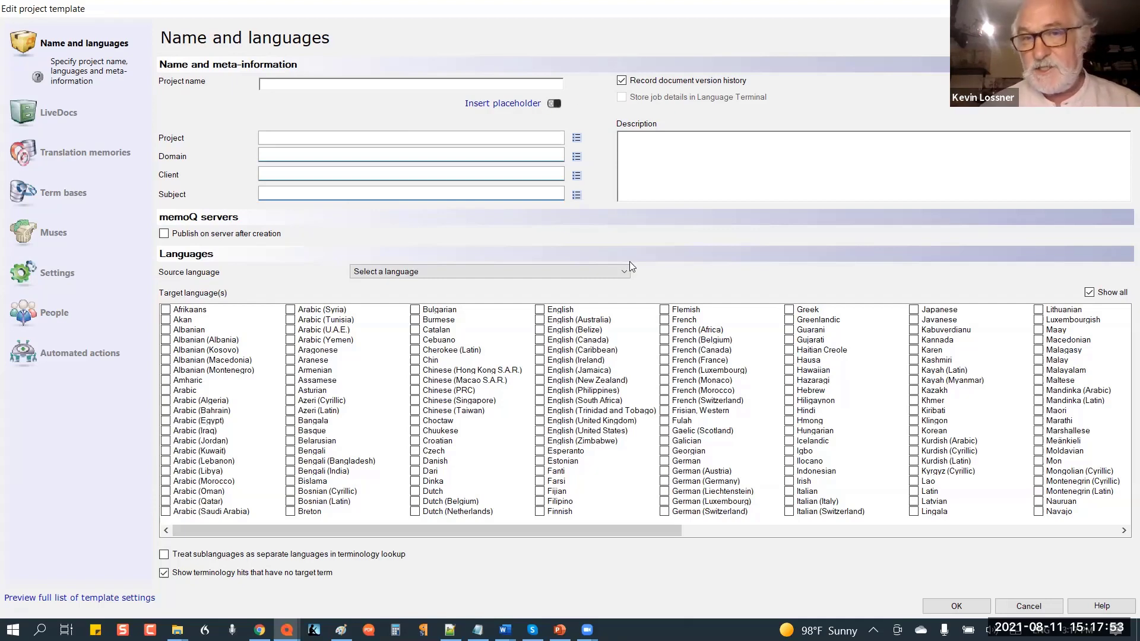
pyautogui.click(622, 275)
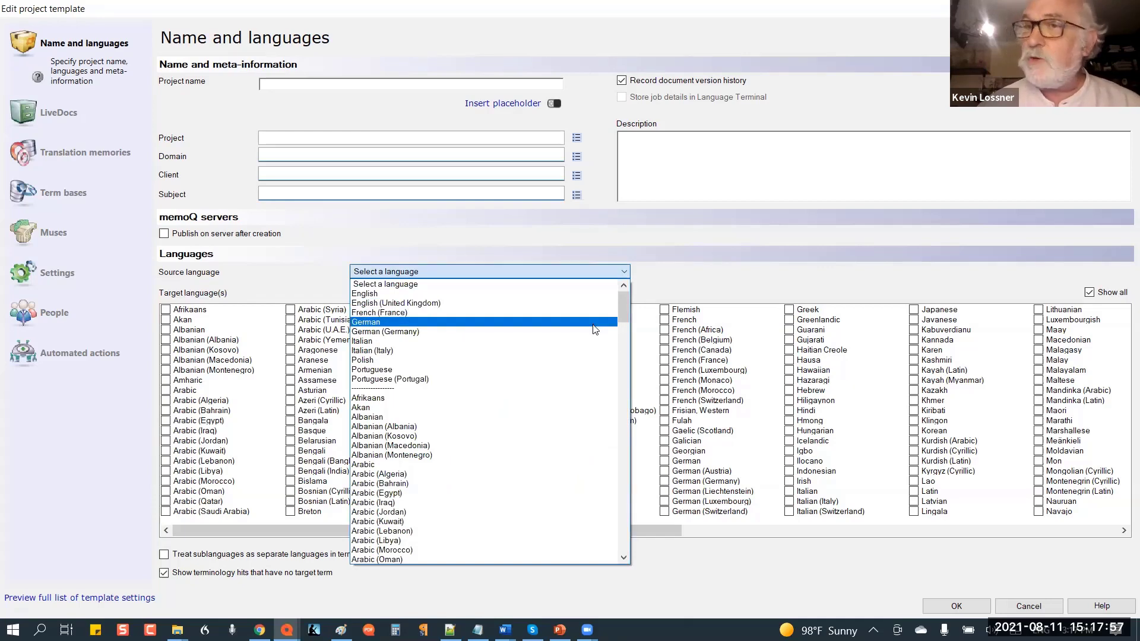
pyautogui.click(691, 240)
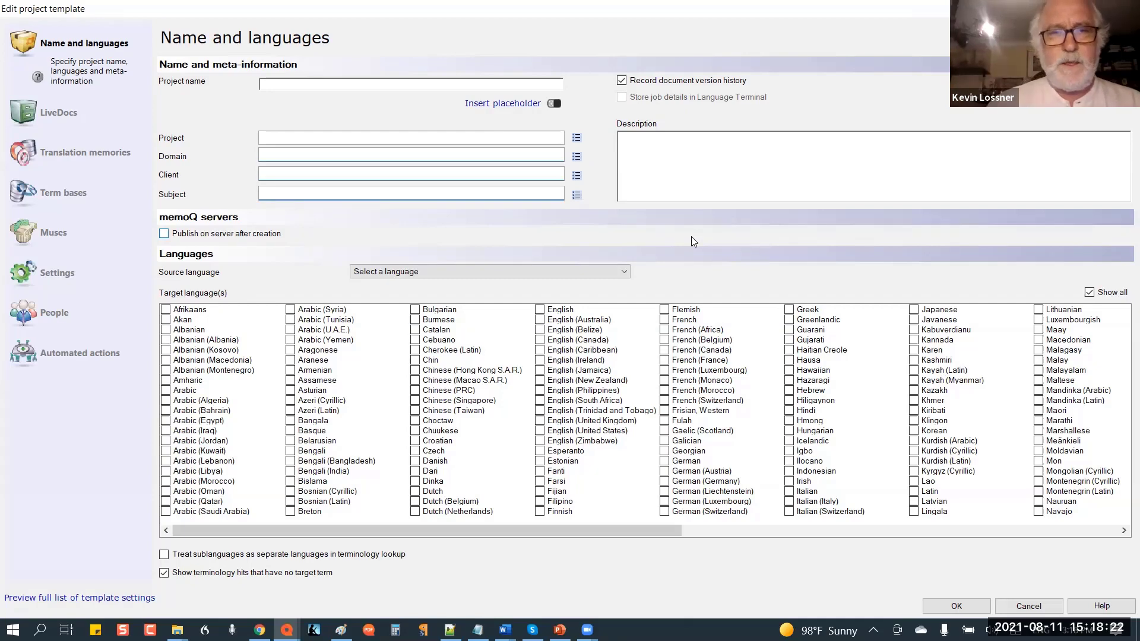
# Step: In the translation memory settings, match reference memories by Project metadata instead of Client
pyautogui.click(68, 166)
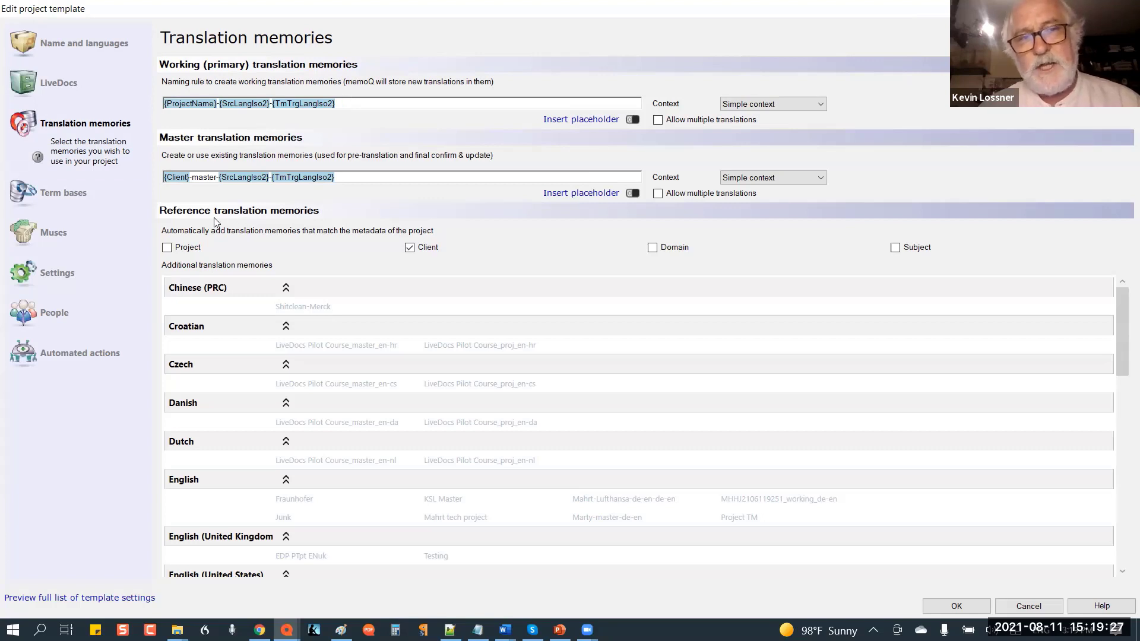
pyautogui.moveTo(234, 190)
pyautogui.mouseDown()
pyautogui.moveTo(234, 233)
pyautogui.moveTo(221, 190)
pyautogui.moveTo(184, 192)
pyautogui.mouseUp()
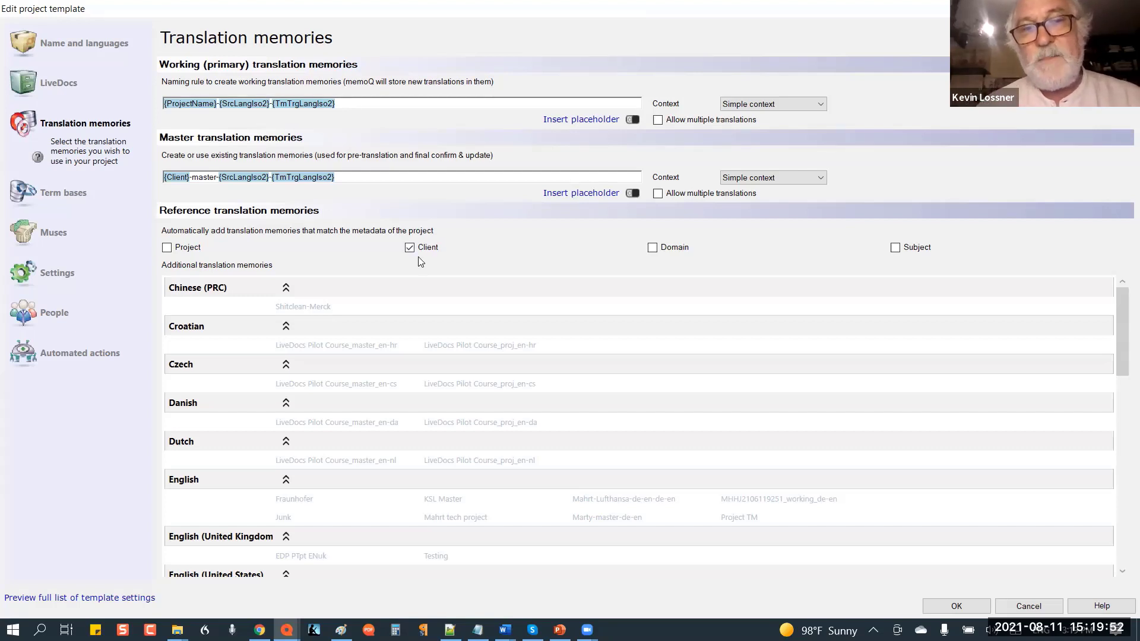
pyautogui.moveTo(421, 231)
pyautogui.mouseDown()
pyautogui.moveTo(439, 264)
pyautogui.moveTo(424, 242)
pyautogui.mouseUp()
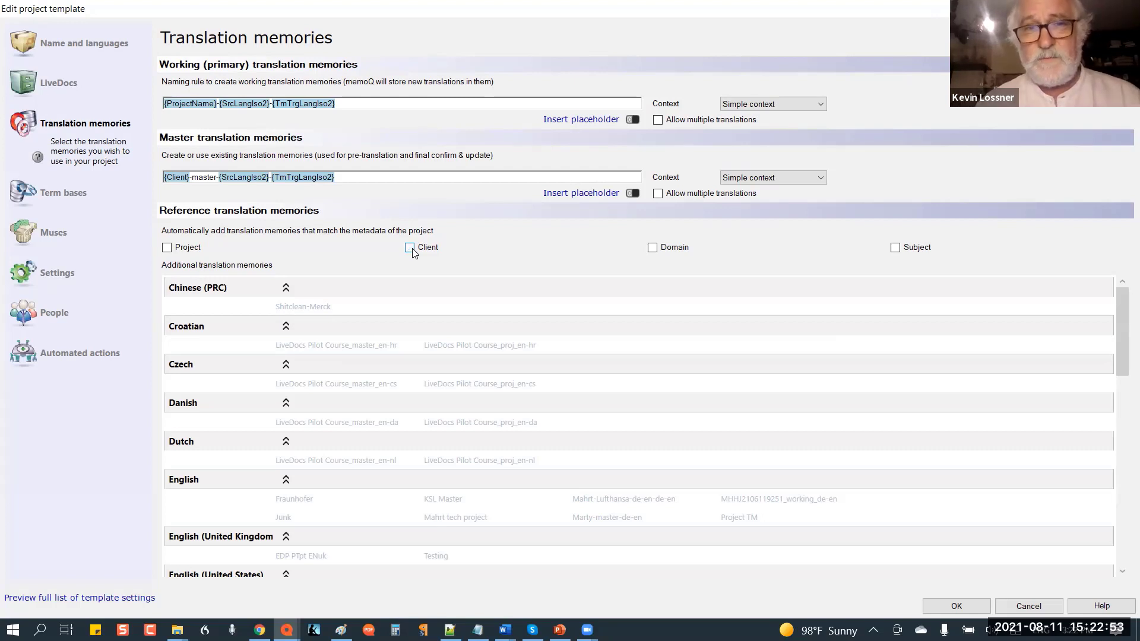
pyautogui.click(166, 248)
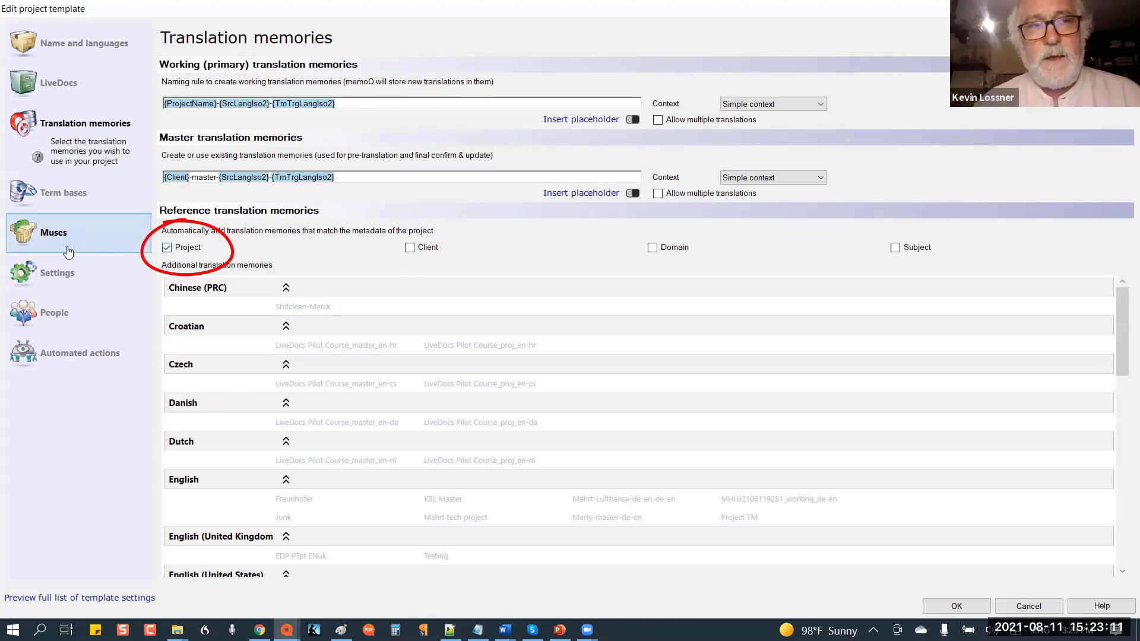
# Step: Examine the automated actions assigned to the "After document import" and "After reimport" triggers
pyautogui.click(74, 359)
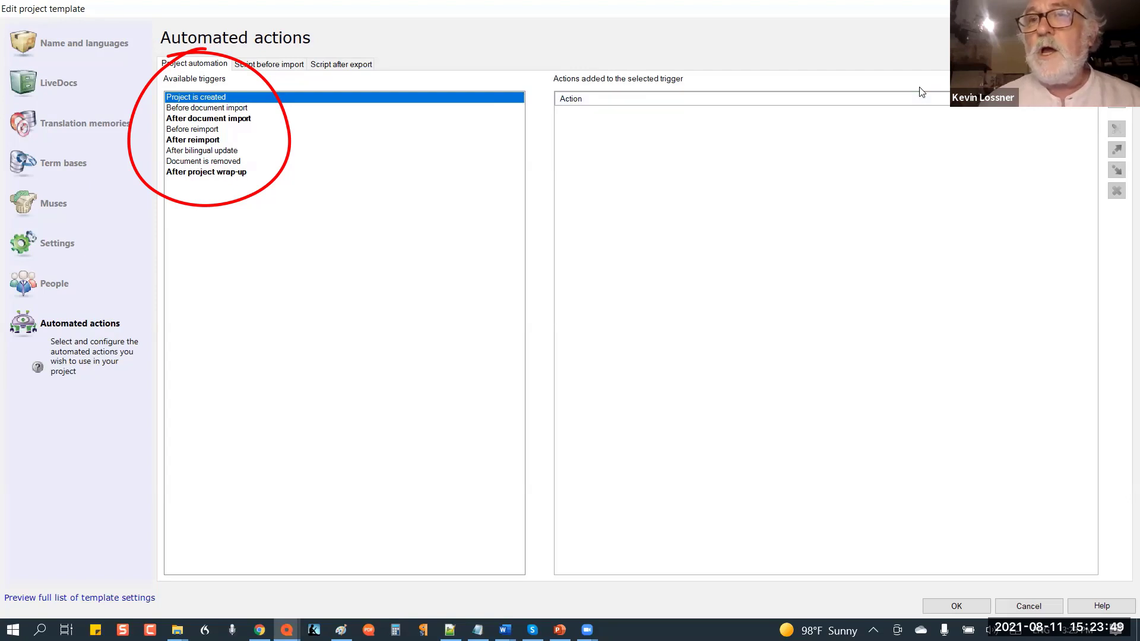
pyautogui.click(259, 118)
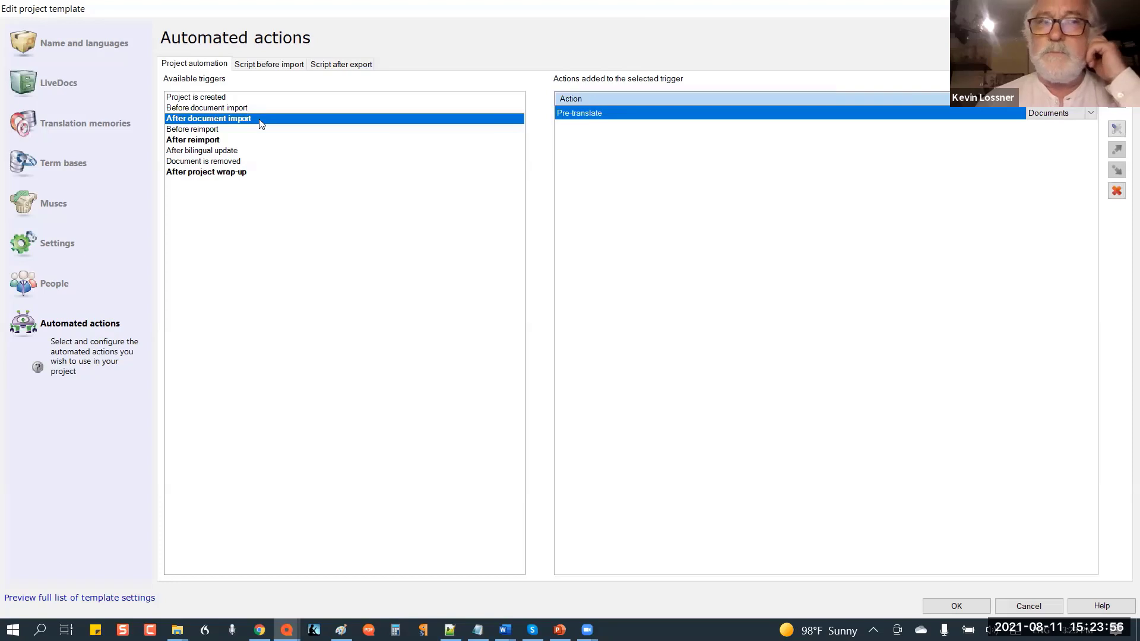
pyautogui.click(218, 143)
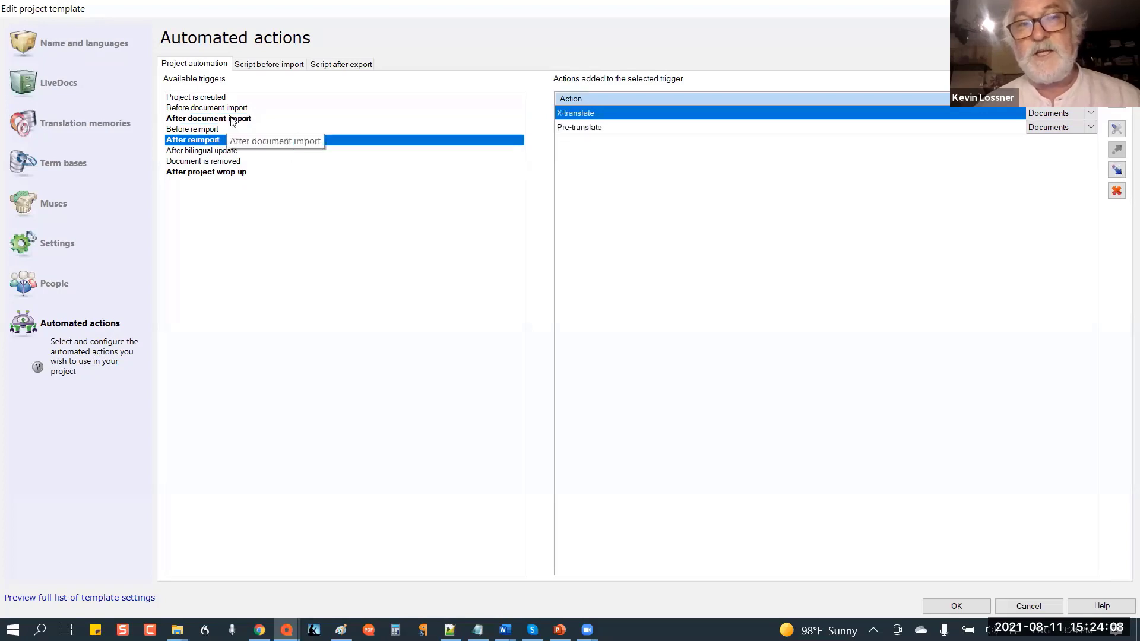
pyautogui.click(231, 118)
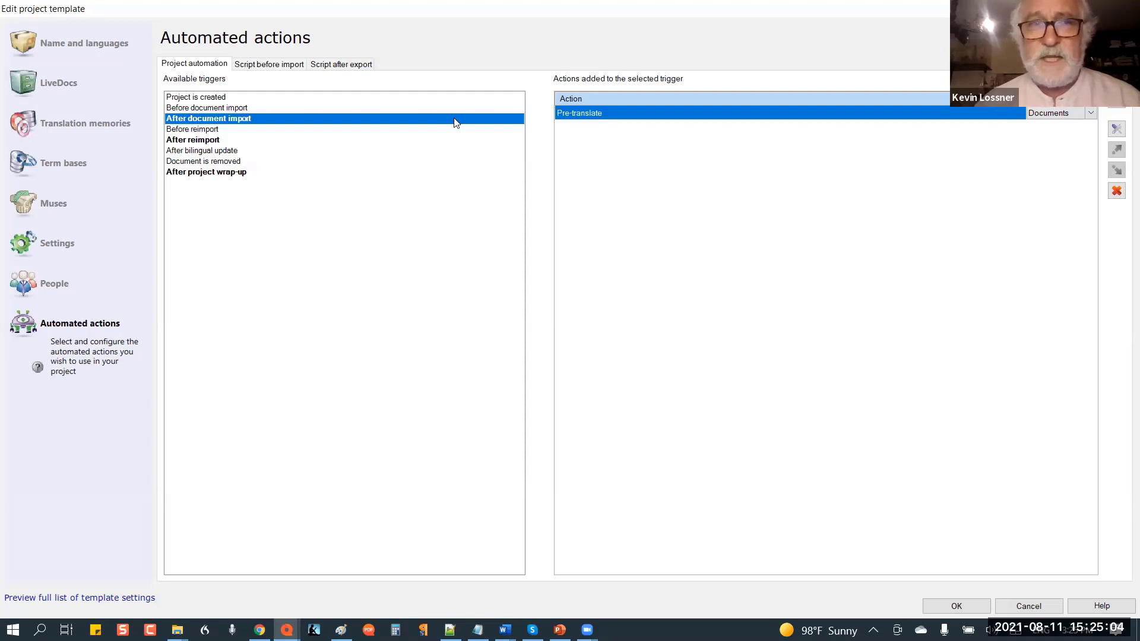
pyautogui.click(245, 143)
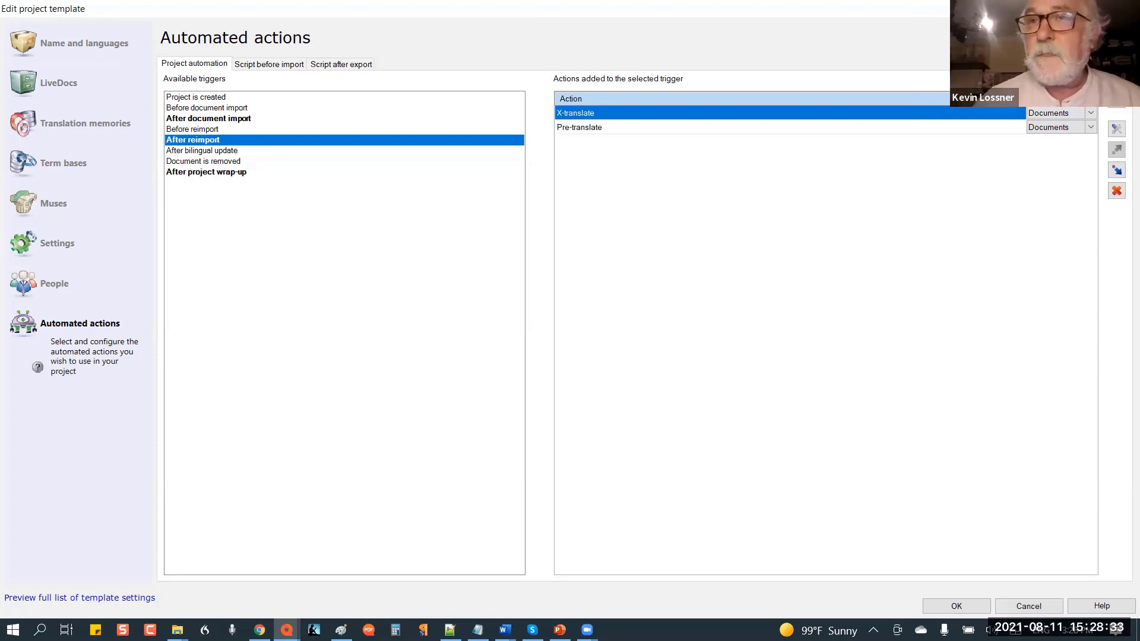
# Step: Close the template editor, discarding the unsaved changes to the template copy
pyautogui.click(1126, 8)
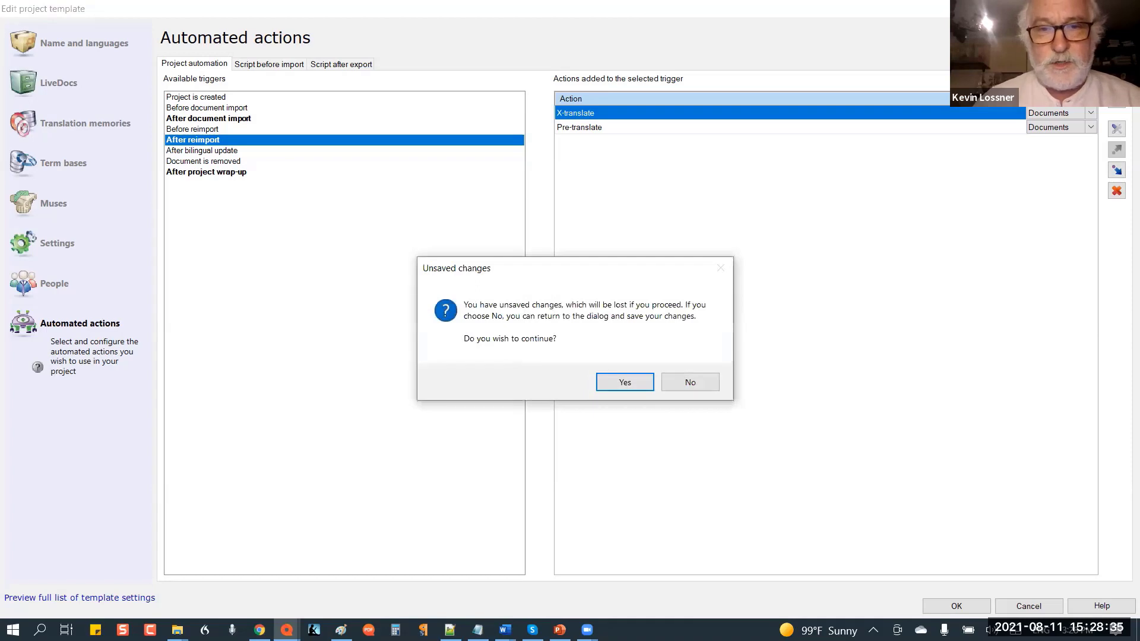
pyautogui.click(688, 383)
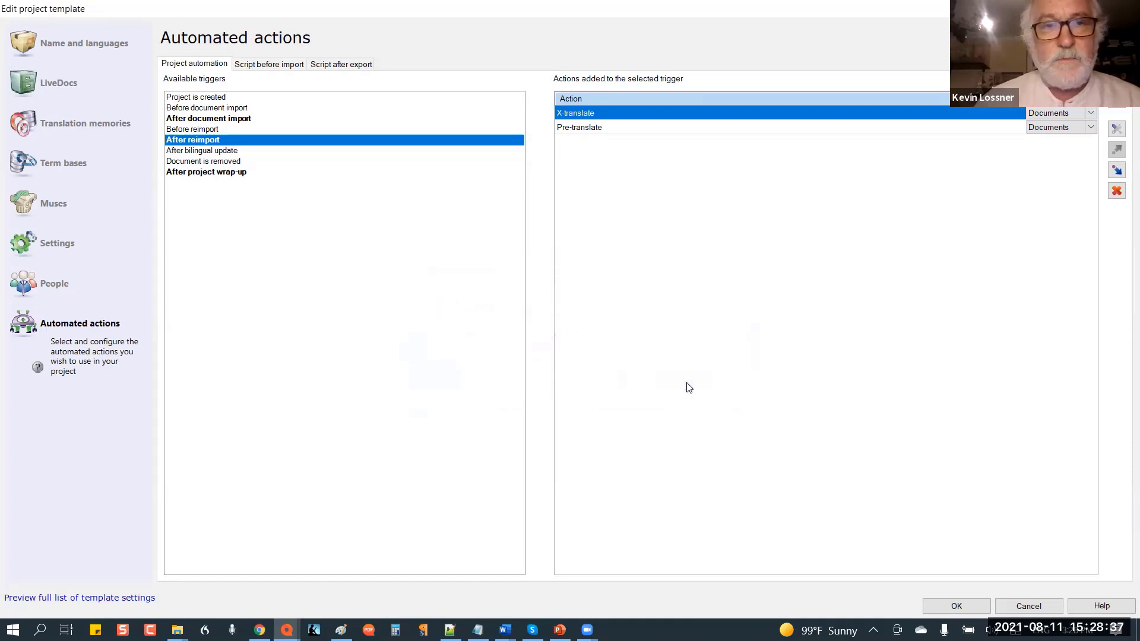
pyautogui.press('Escape')
pyautogui.click(632, 390)
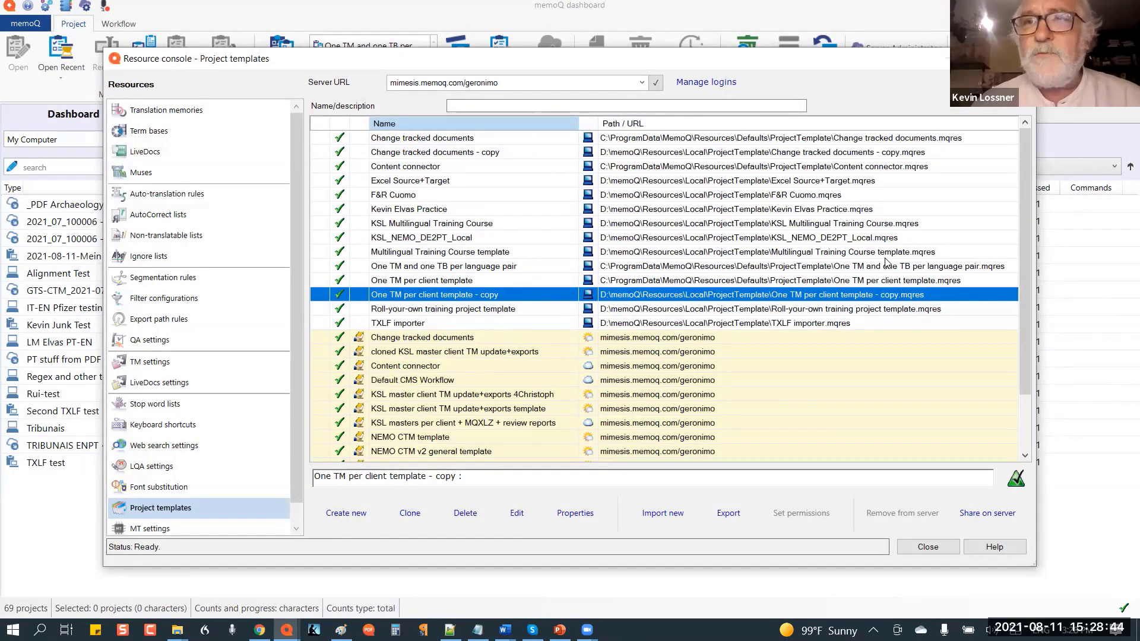
# Step: Create a new project template named "Lecture Demo Template", stored on My computer instead of online
pyautogui.click(357, 518)
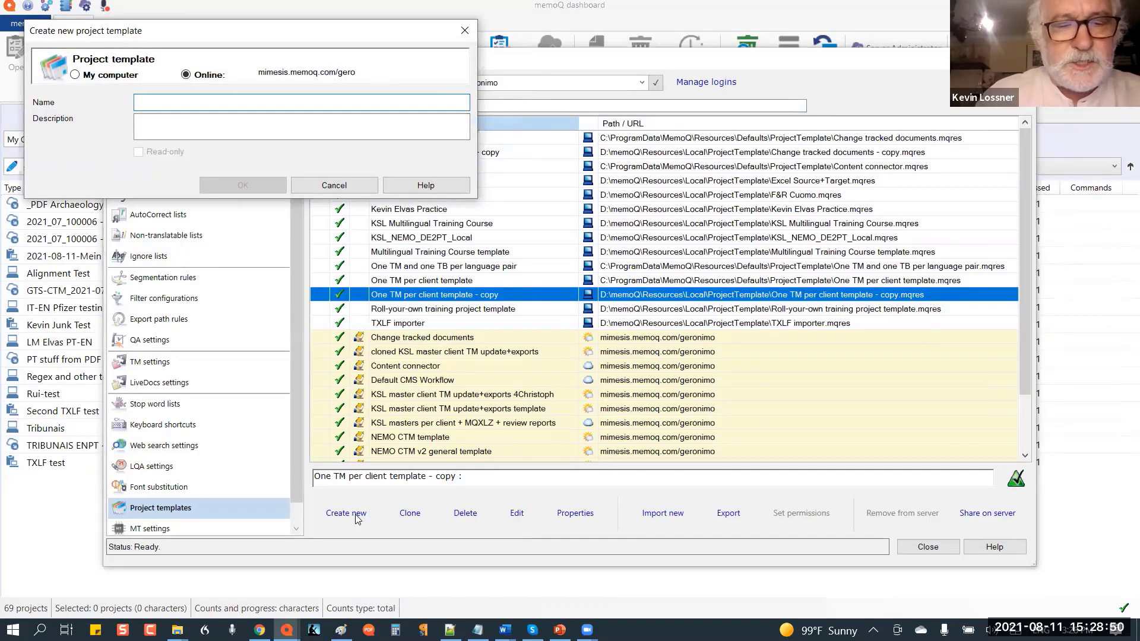
pyautogui.write('Lec')
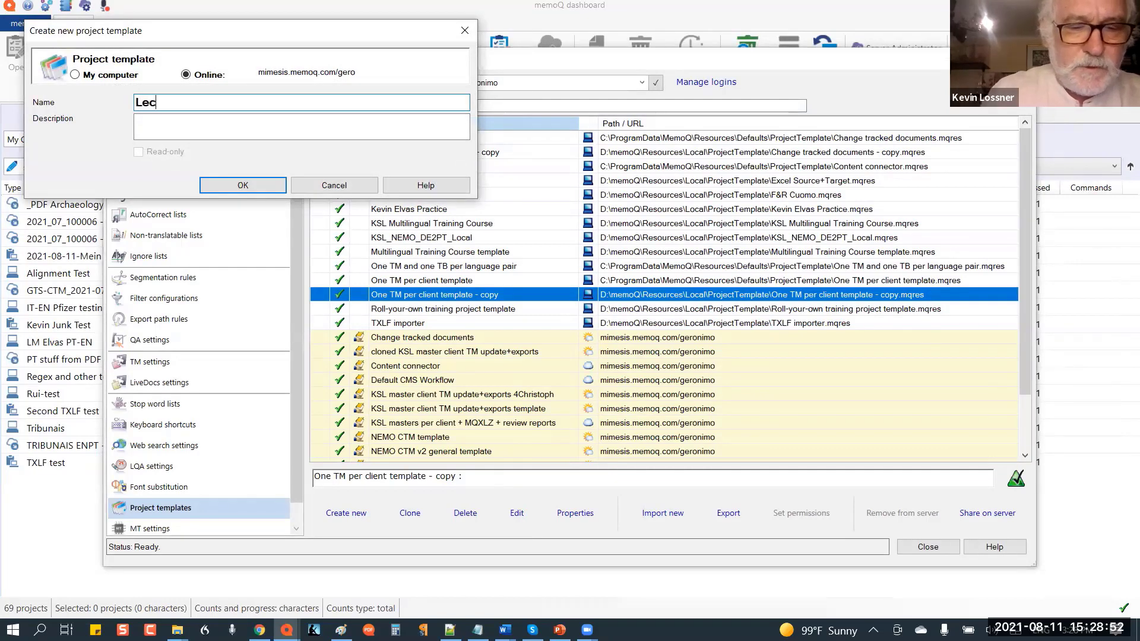
pyautogui.write('ture Dem')
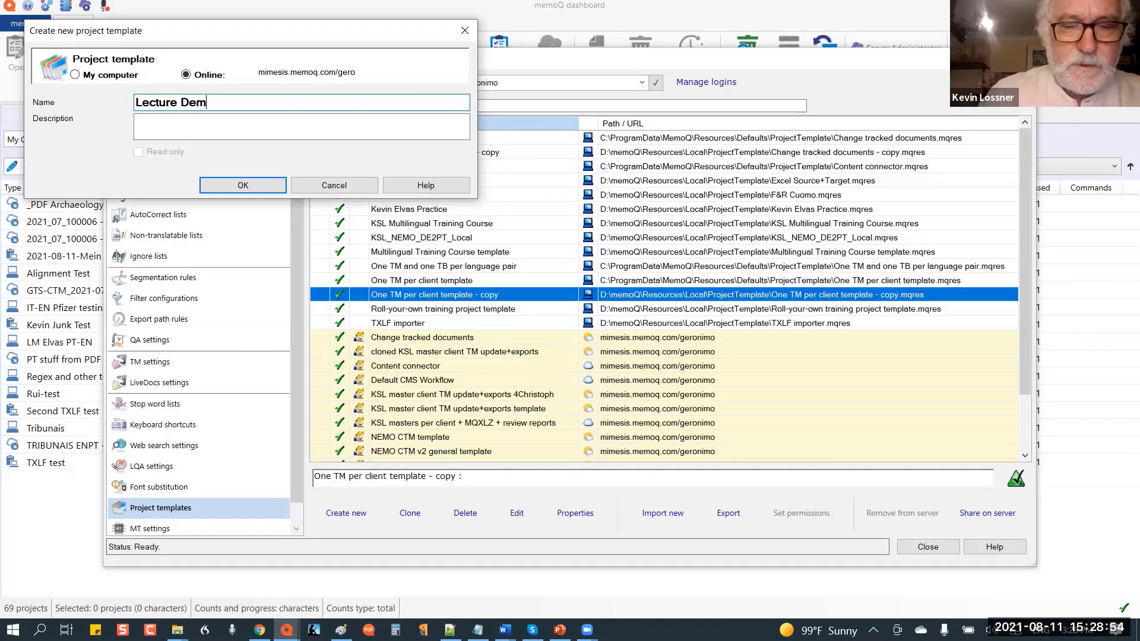
pyautogui.write('o Template')
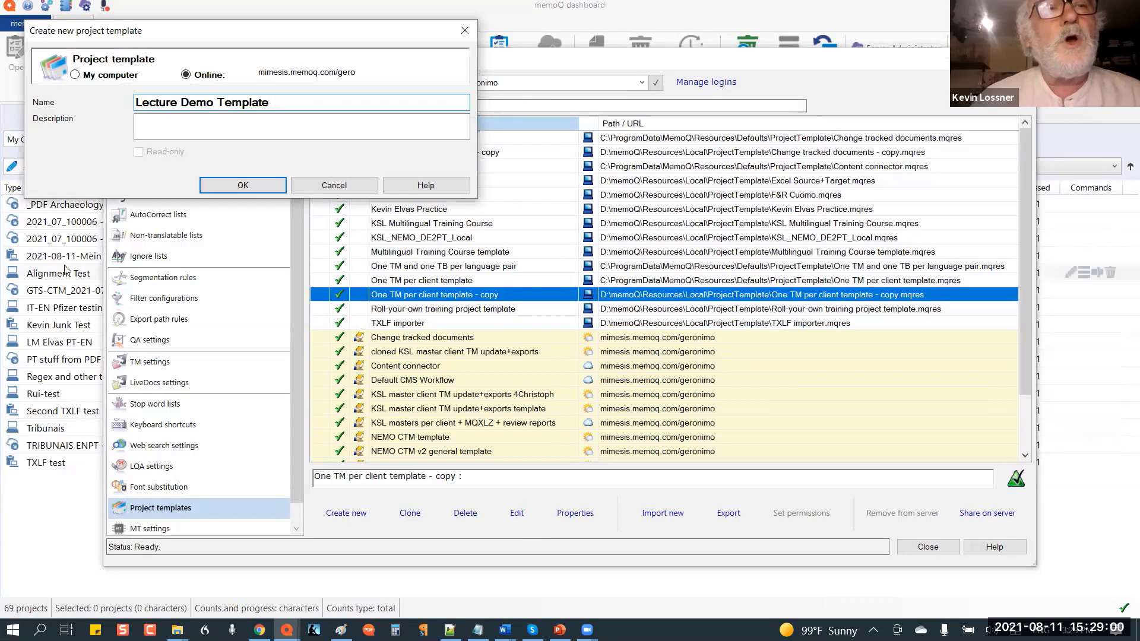
pyautogui.click(74, 75)
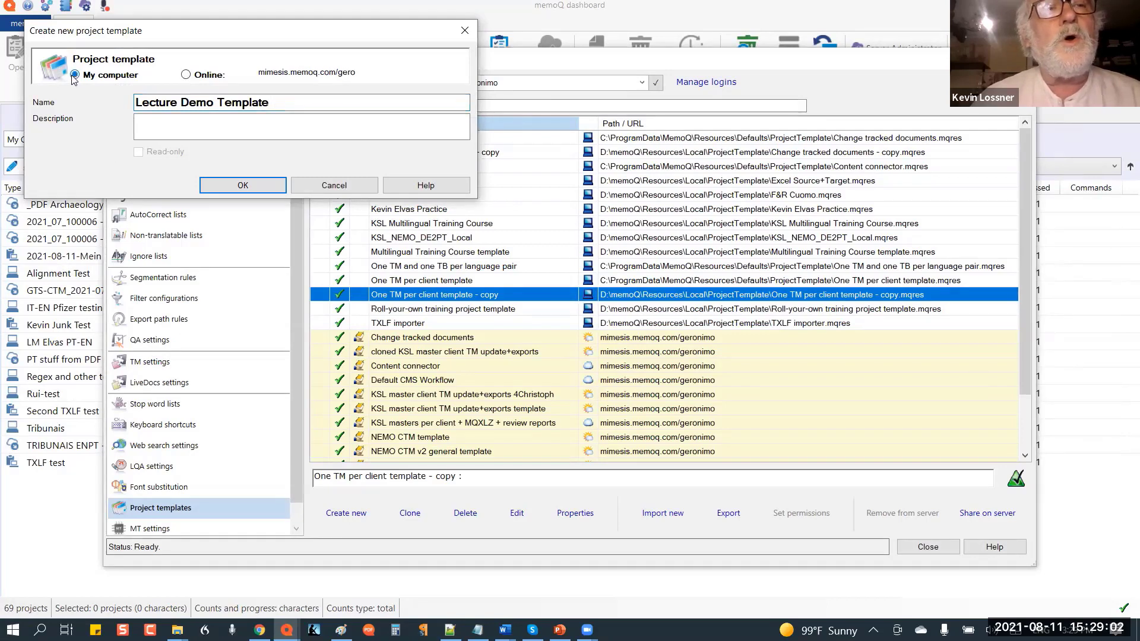
pyautogui.click(235, 189)
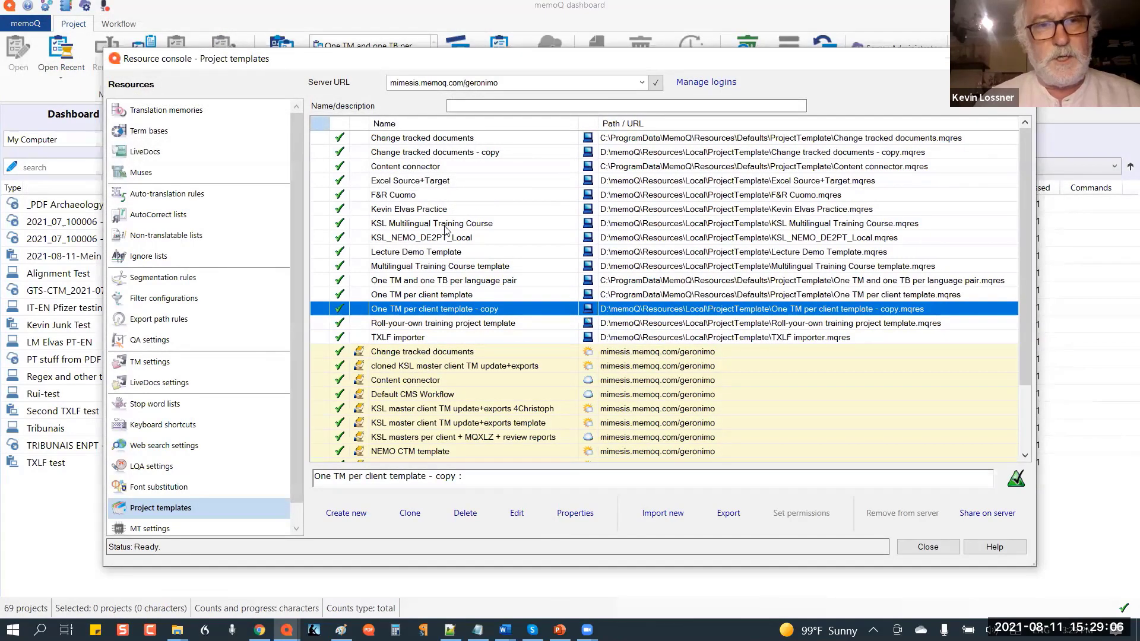
# Step: Open Lecture Demo Template for editing and examine its metadata, LiveDocs, translation memory, term base and automated action settings, including the "After project wrap-up" trigger
pyautogui.click(427, 254)
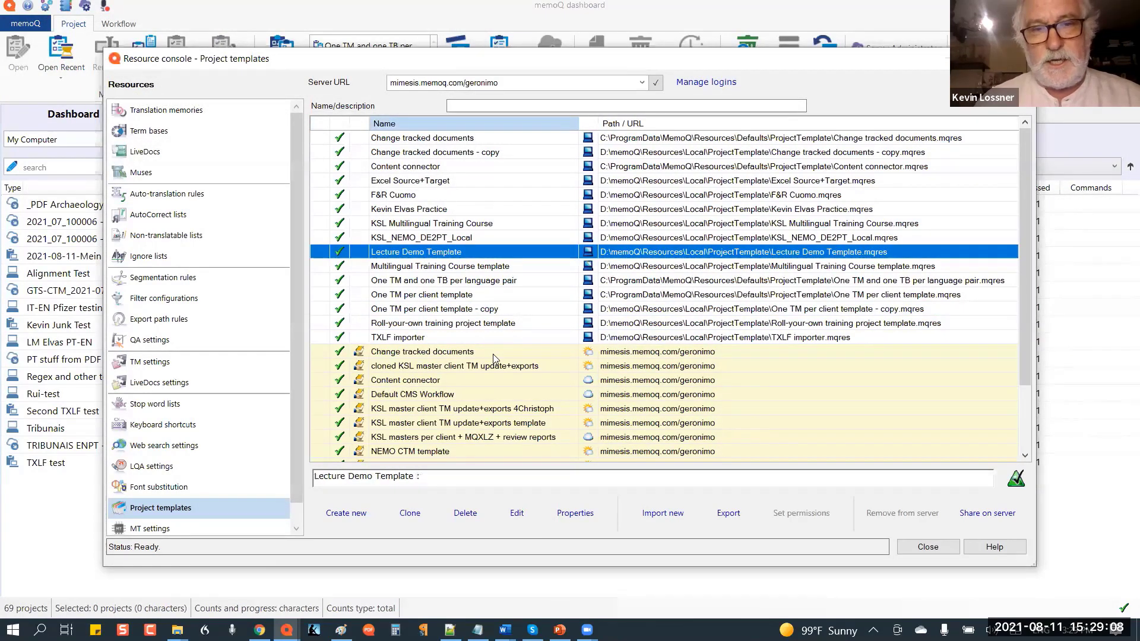
pyautogui.click(518, 514)
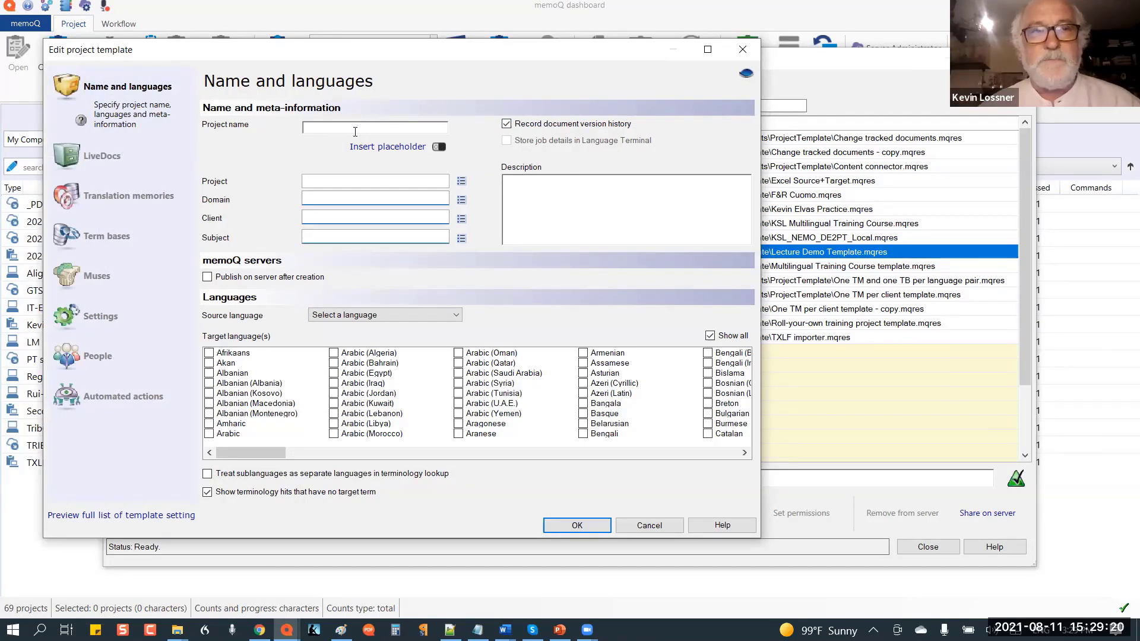
pyautogui.click(341, 180)
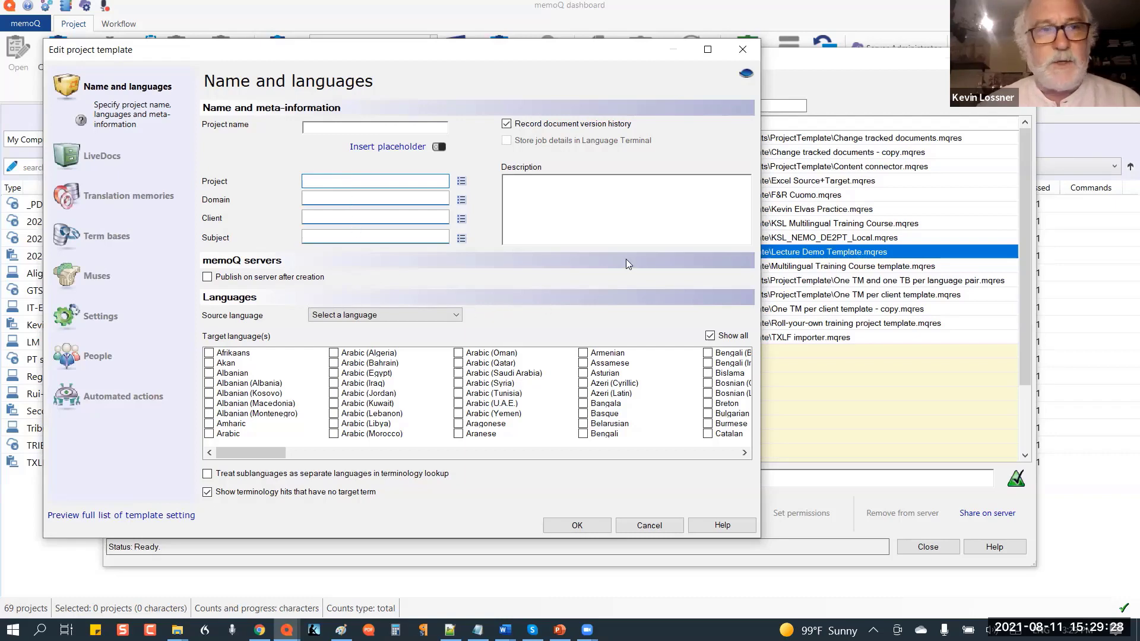
pyautogui.click(112, 156)
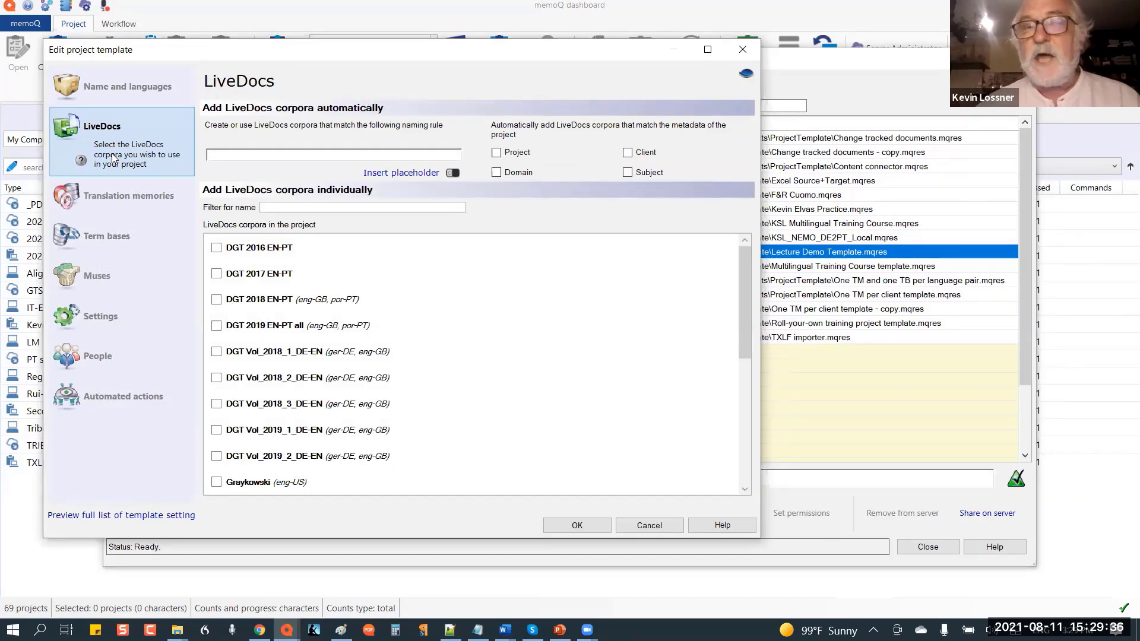
pyautogui.click(94, 214)
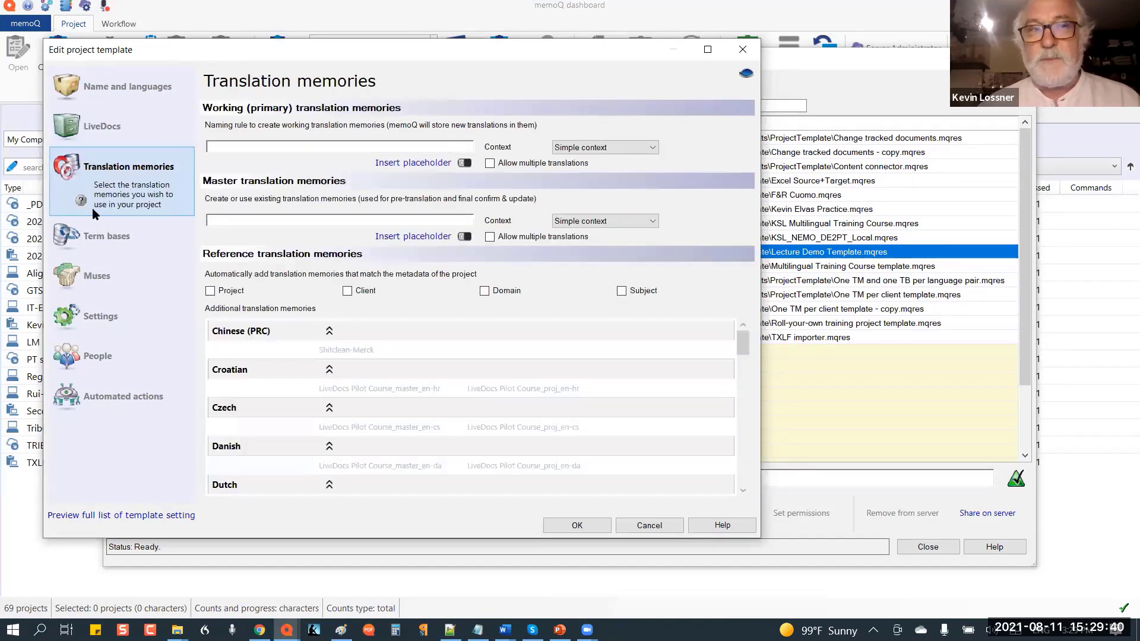
pyautogui.click(115, 238)
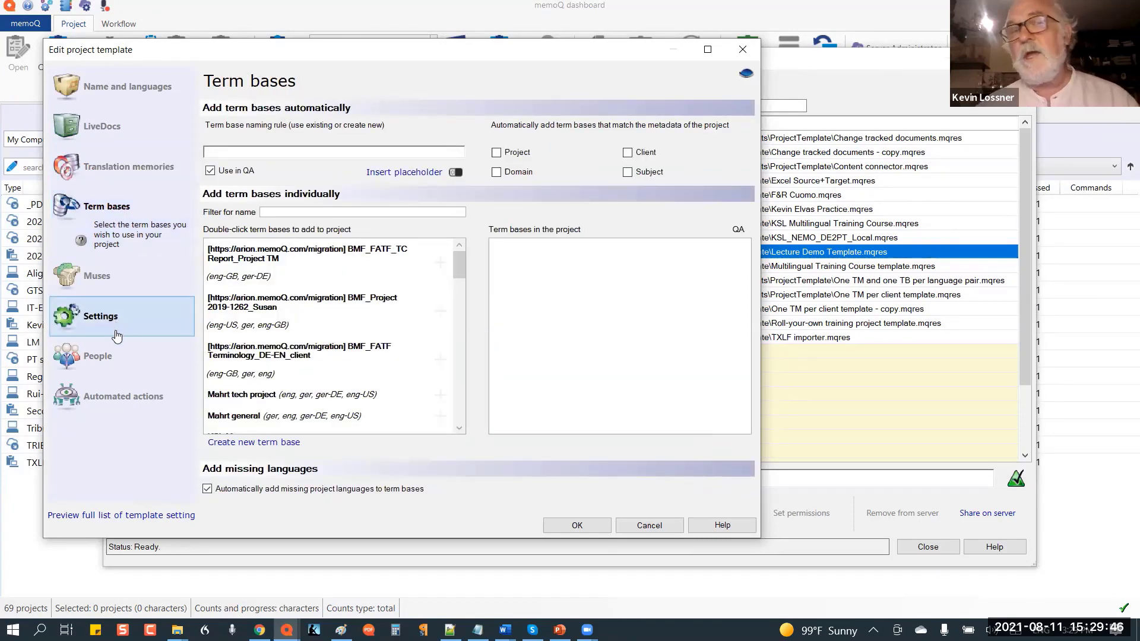
pyautogui.click(121, 394)
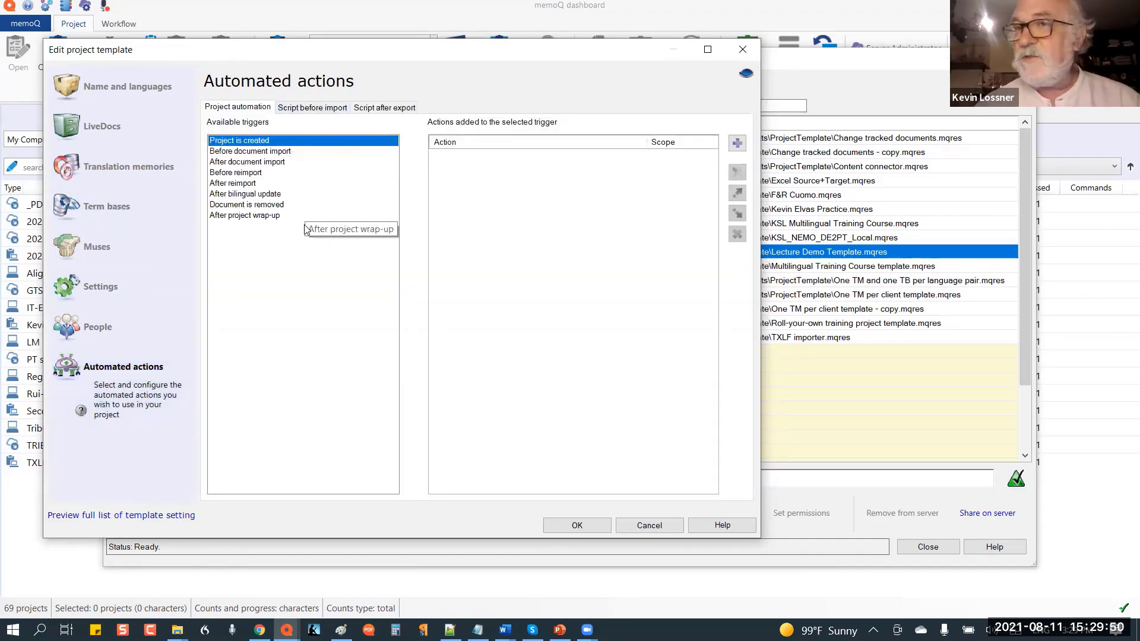
pyautogui.click(288, 219)
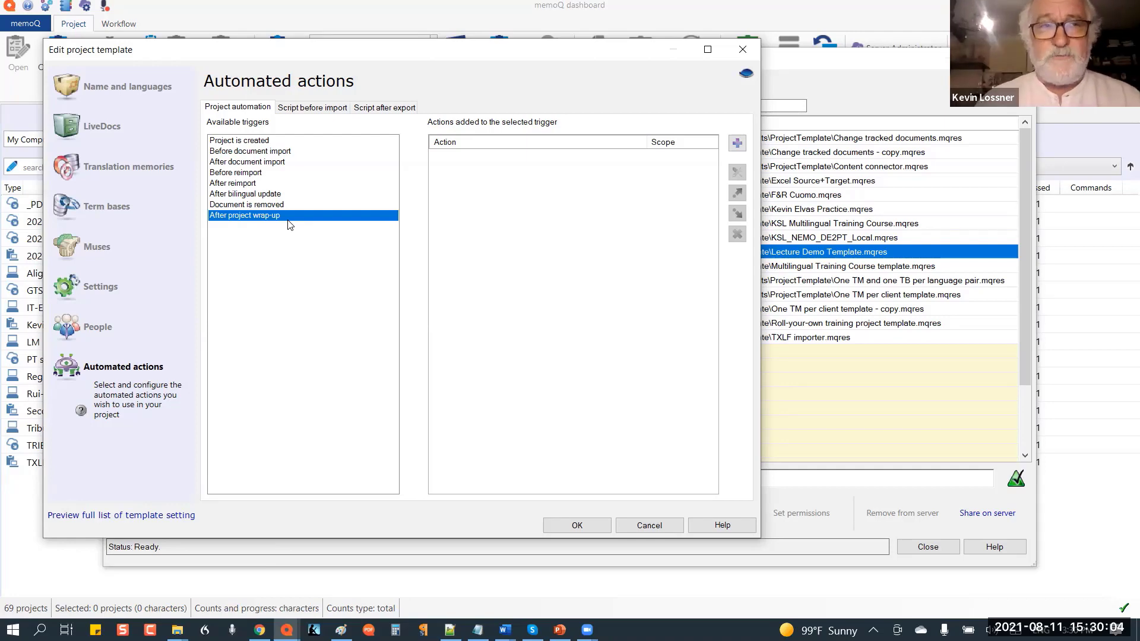
# Step: In the template's name and language settings, select German and Italian as target languages, using the generic variants without a country
pyautogui.click(110, 94)
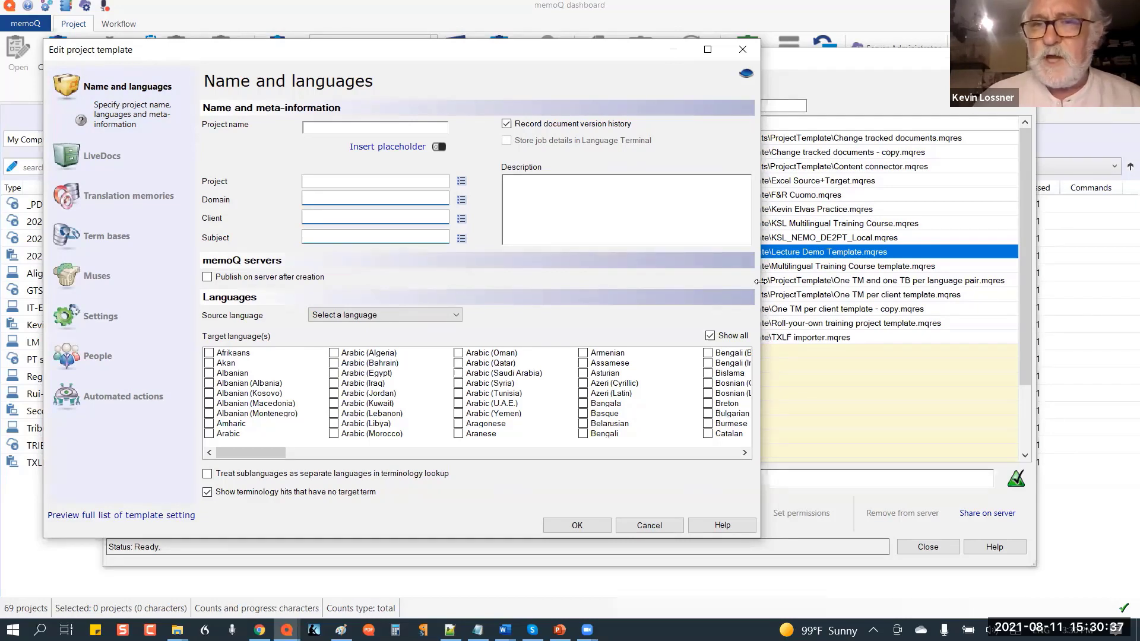
pyautogui.moveTo(760, 281); pyautogui.dragTo(913, 286)
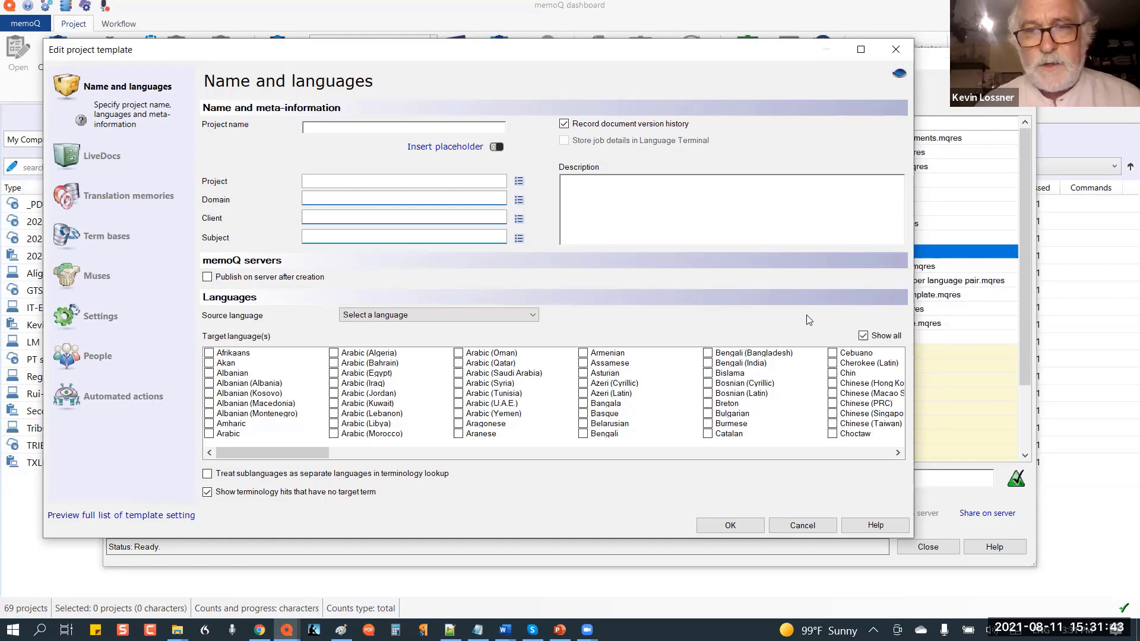
pyautogui.click(898, 453)
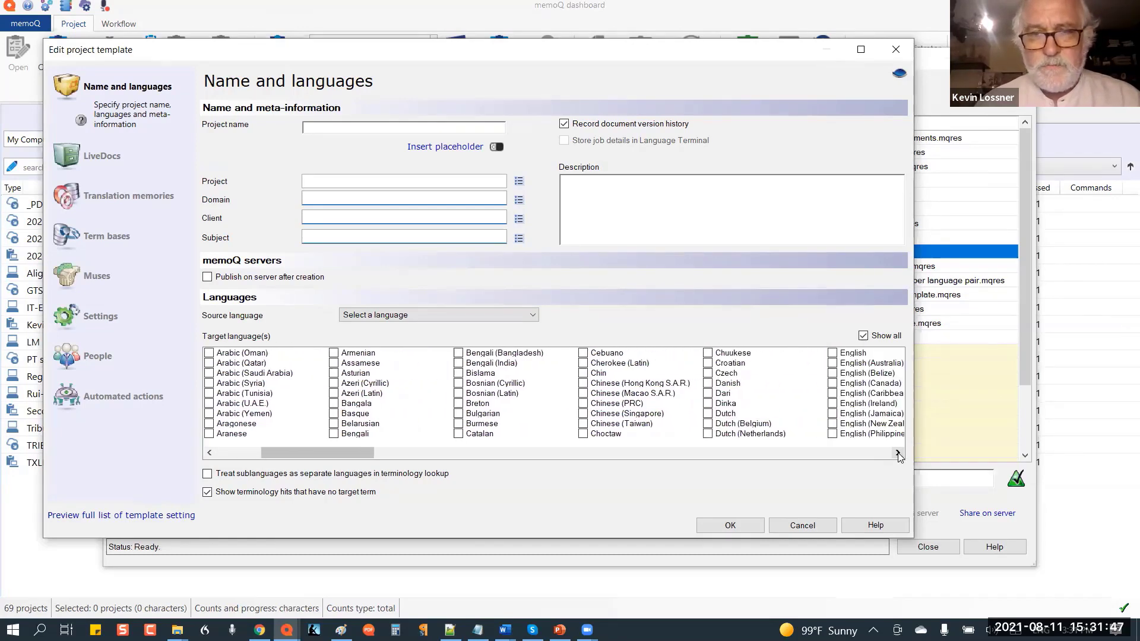
pyautogui.click(898, 453)
pyautogui.click(898, 453)
pyautogui.click(898, 453)
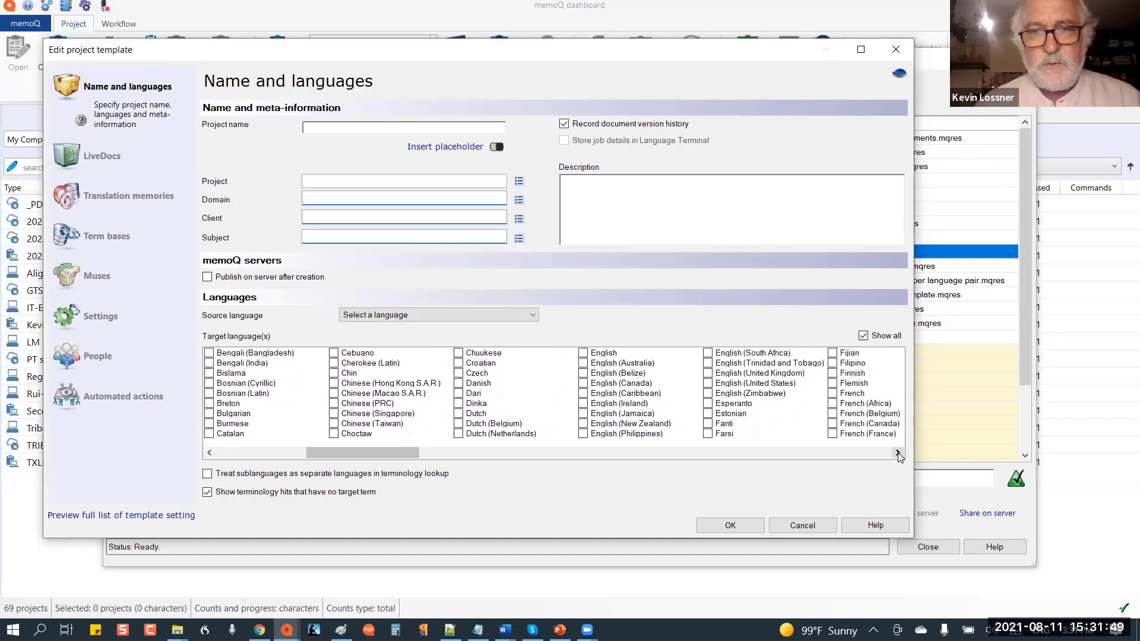
pyautogui.click(898, 453)
pyautogui.click(898, 453)
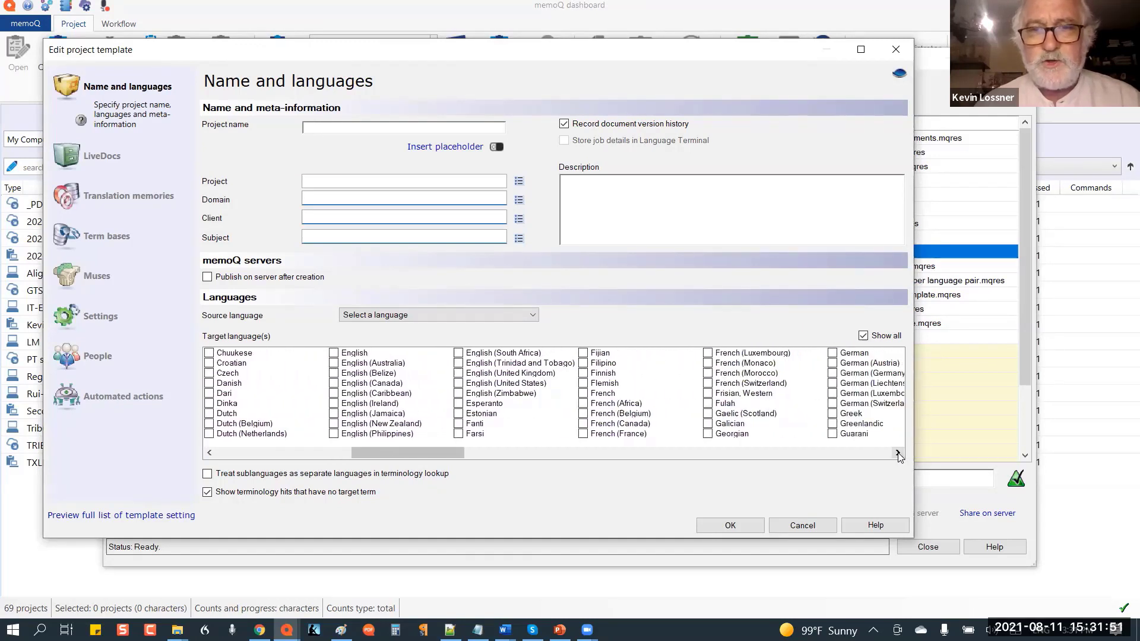
pyautogui.click(833, 354)
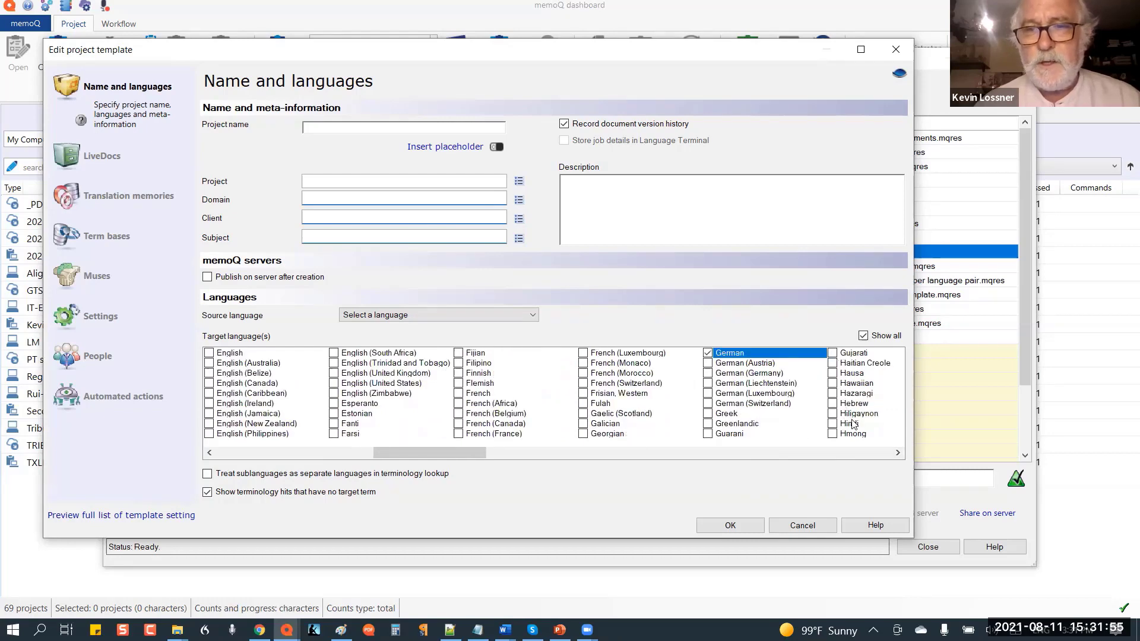
pyautogui.click(897, 454)
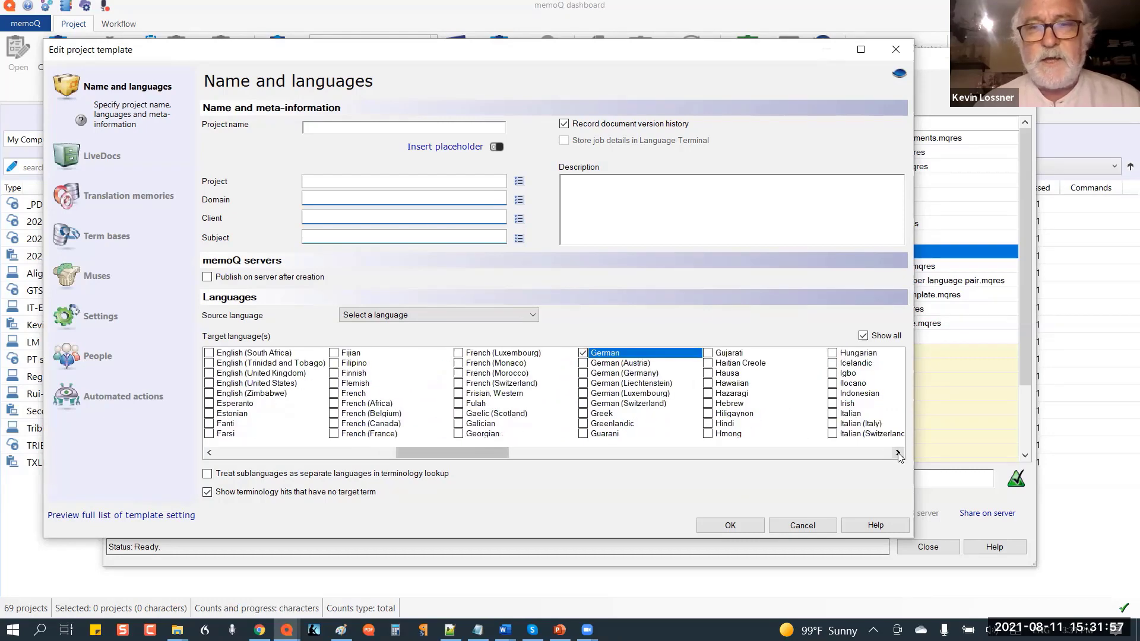
pyautogui.click(898, 453)
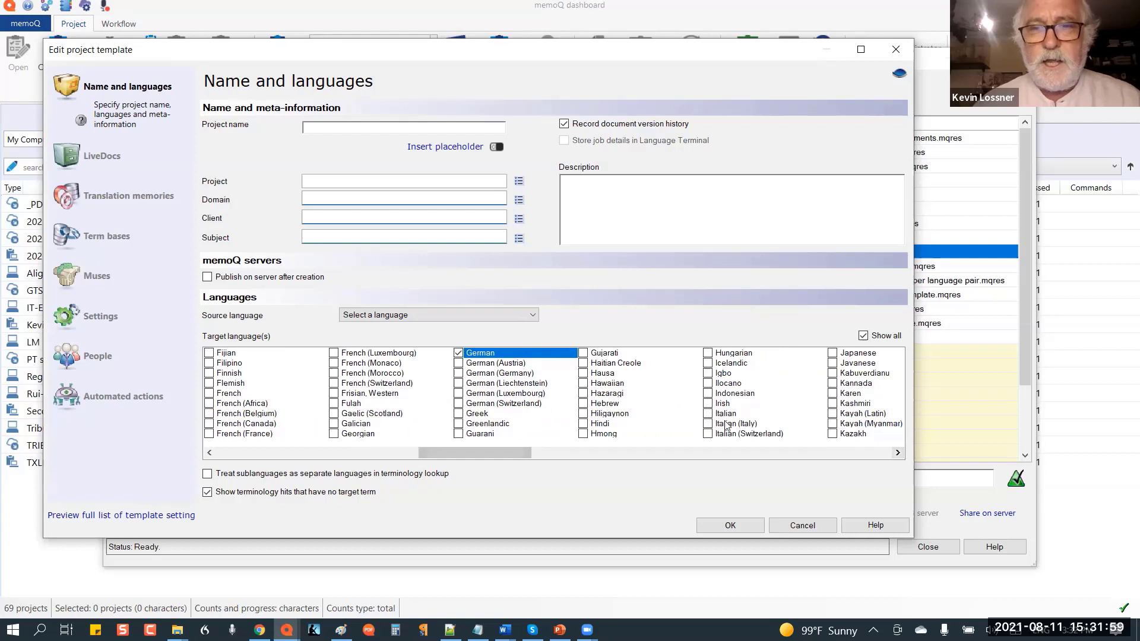
pyautogui.click(708, 416)
pyautogui.click(708, 414)
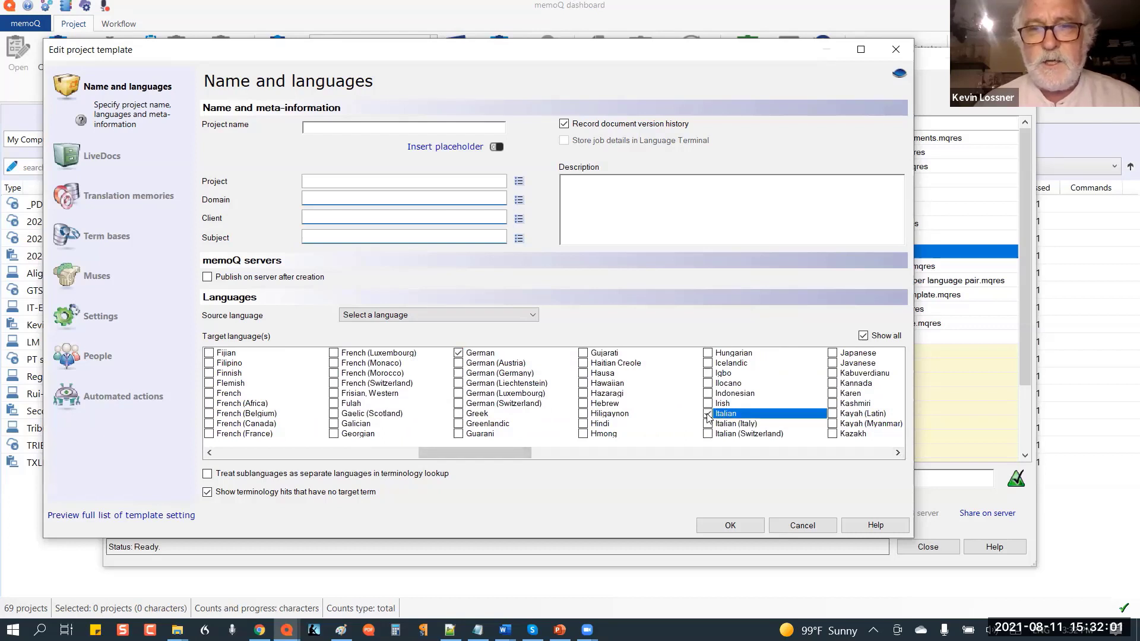
# Step: Add Polish and generic Portuguese to the target languages and save the template
pyautogui.click(898, 453)
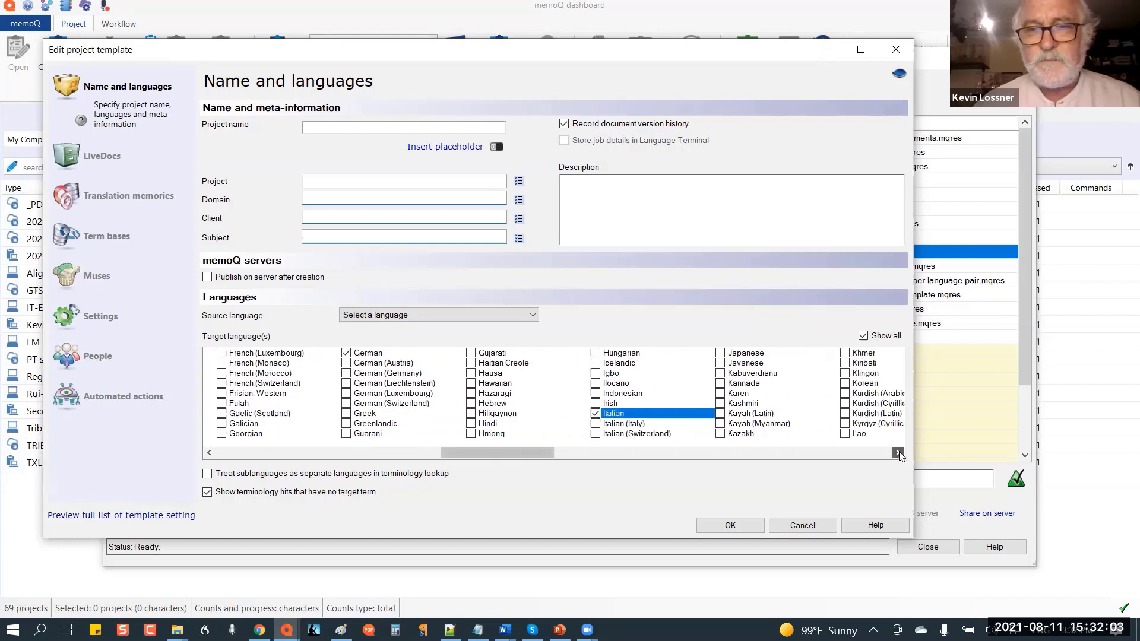
pyautogui.click(898, 454)
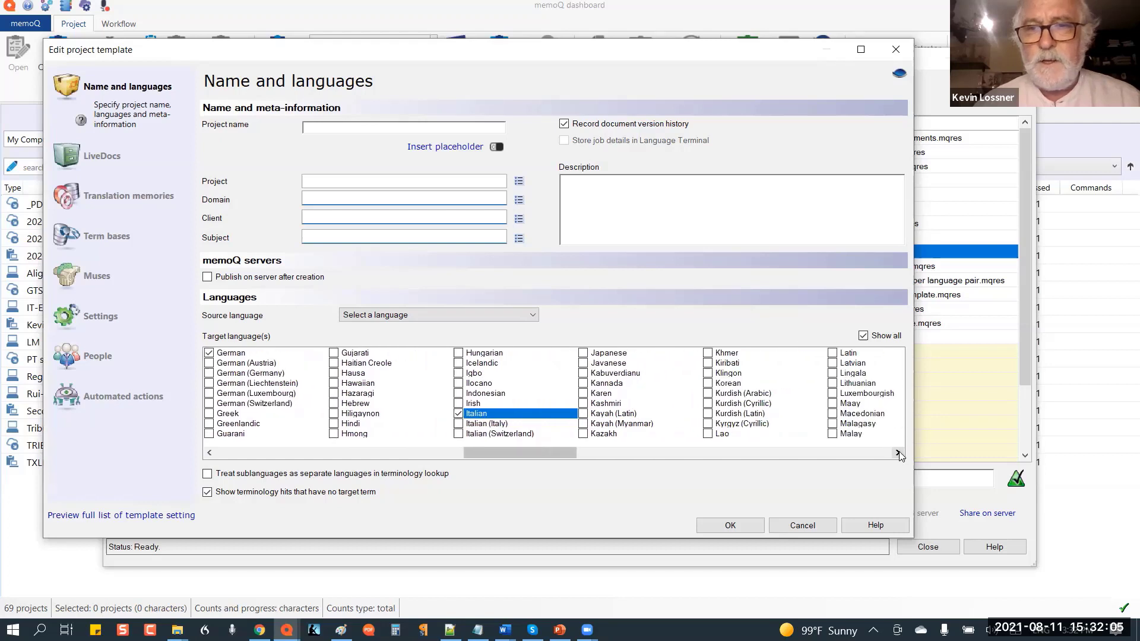
pyautogui.click(897, 453)
pyautogui.click(898, 453)
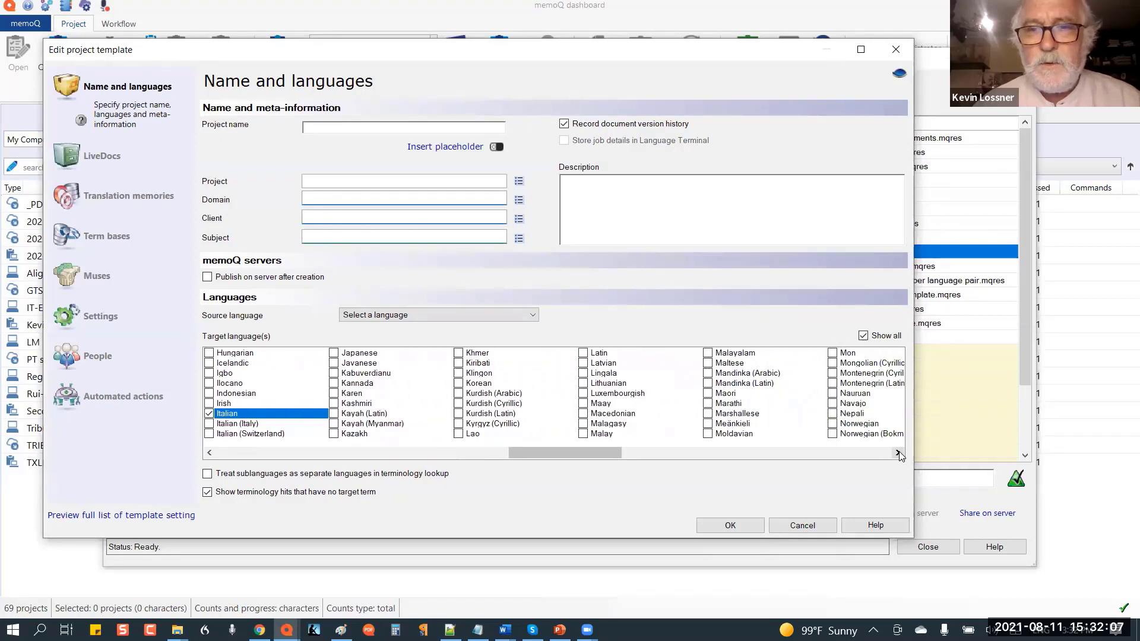
pyautogui.click(898, 453)
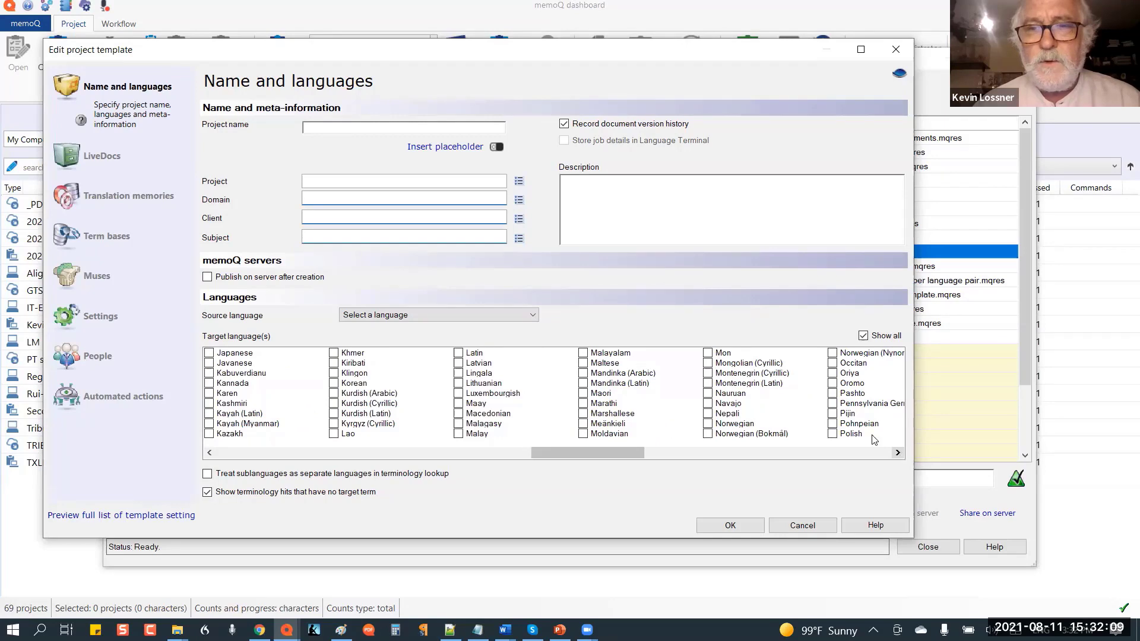
pyautogui.click(833, 434)
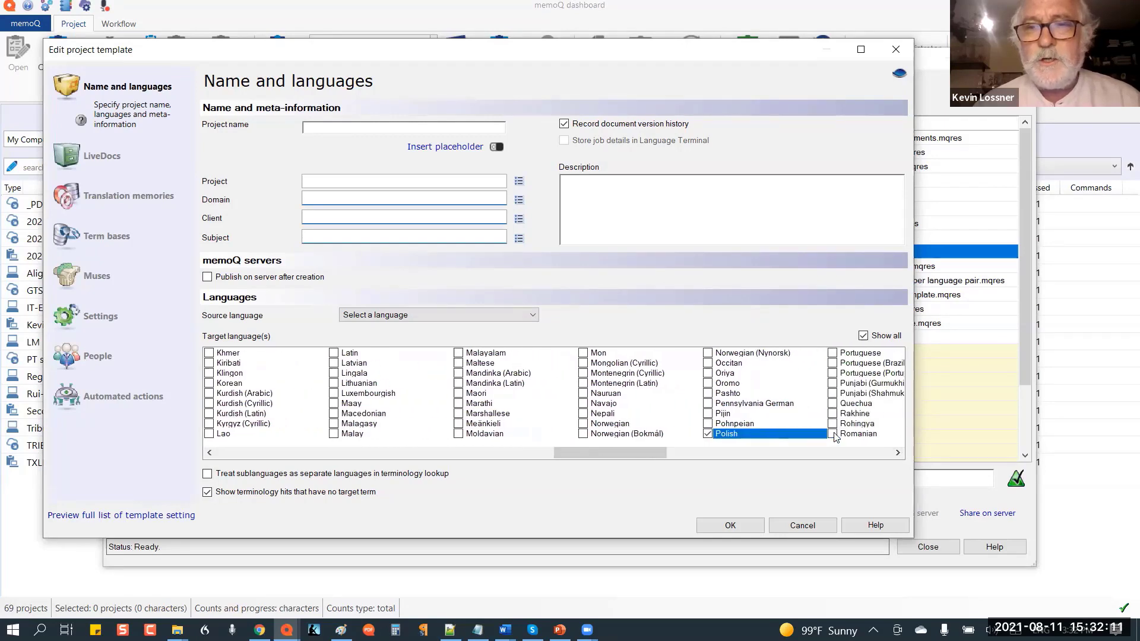
pyautogui.click(833, 353)
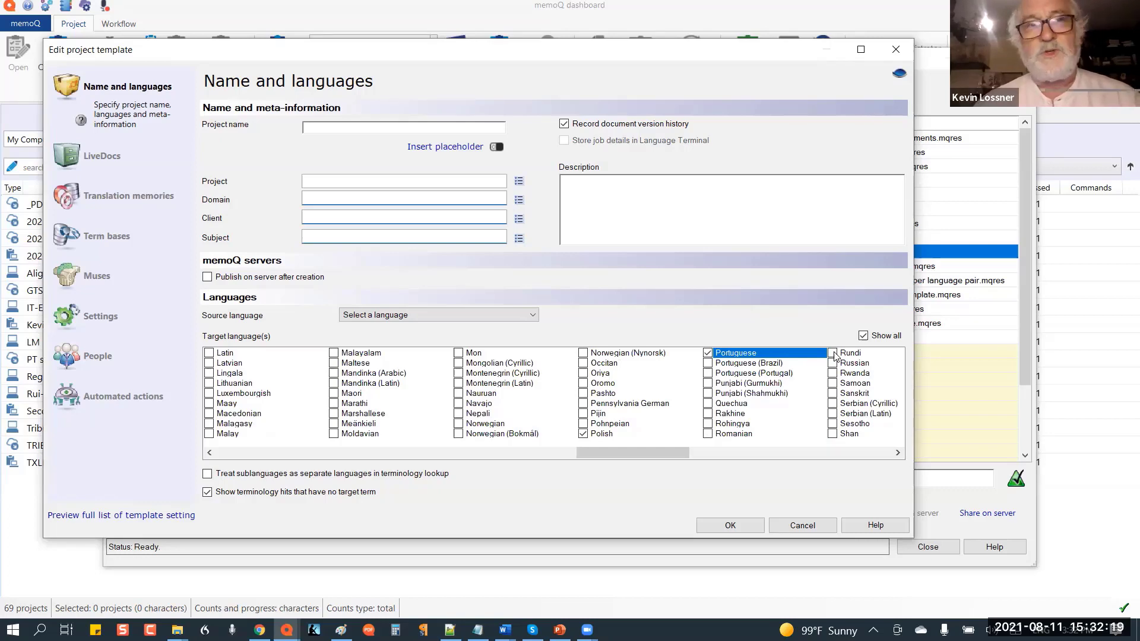
pyautogui.click(728, 526)
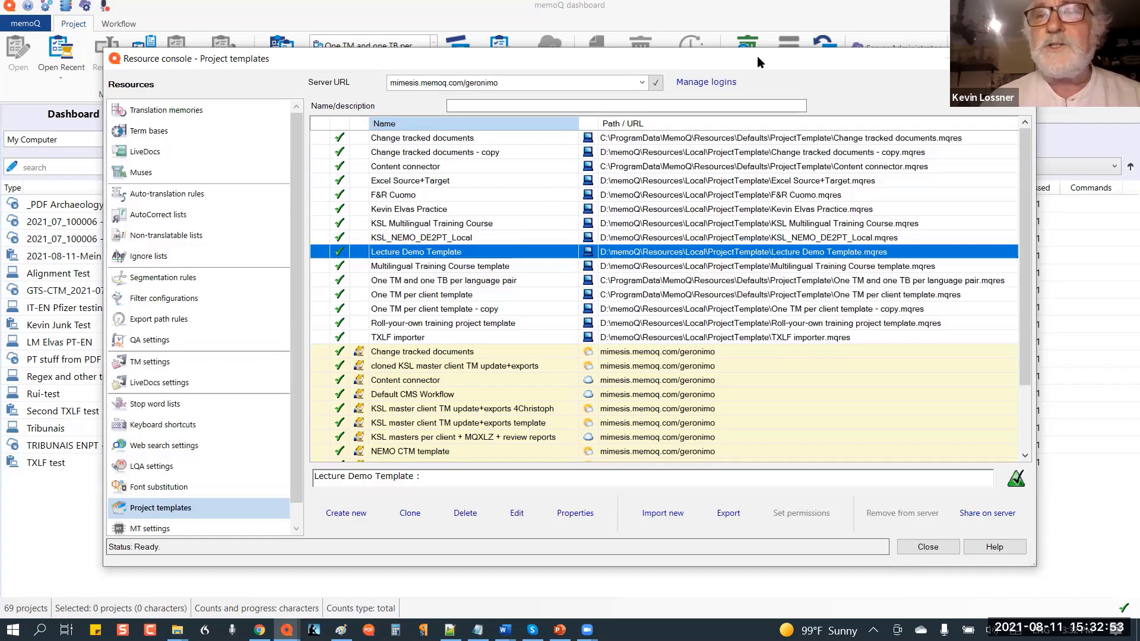
# Step: Close the resource console and start creating a new project from a template
pyautogui.moveTo(757, 56); pyautogui.dragTo(672, 53)
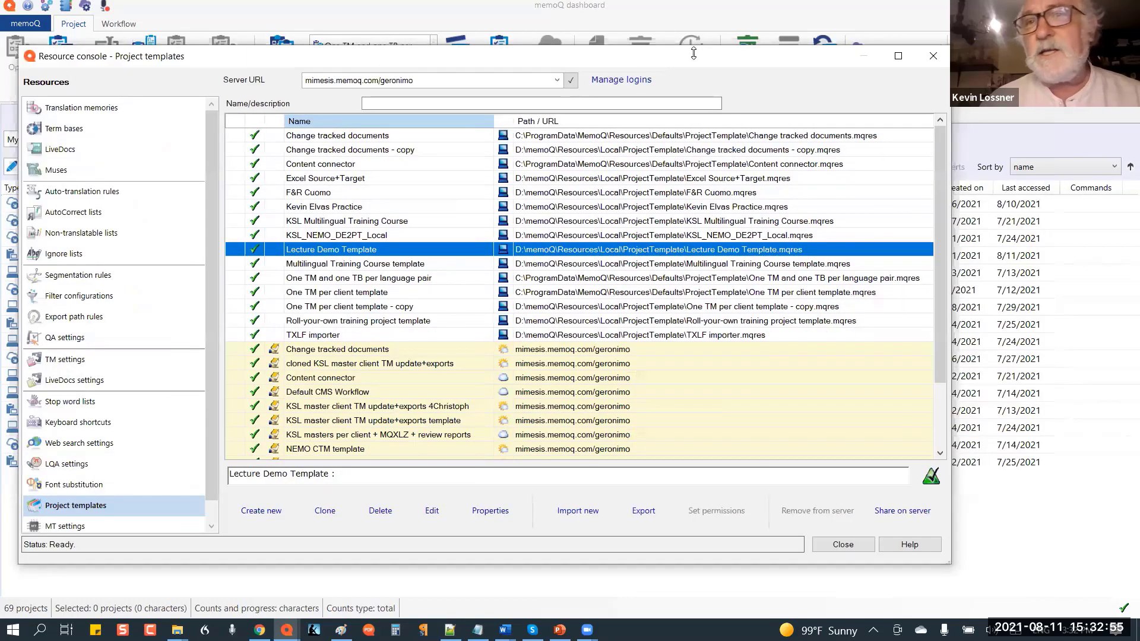
pyautogui.click(932, 53)
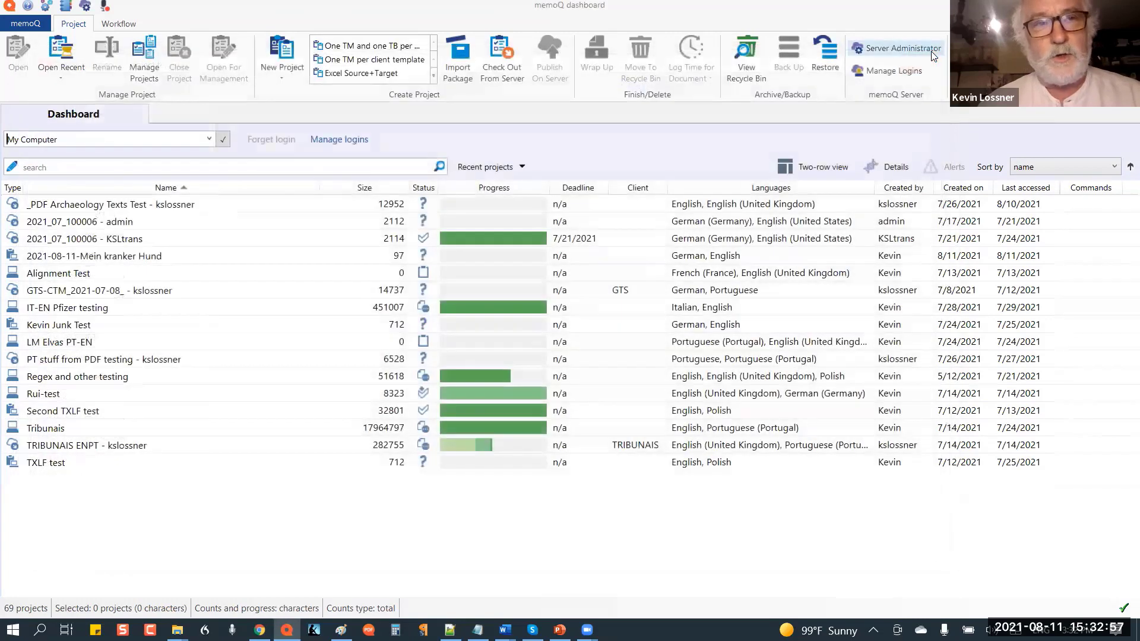
pyautogui.click(283, 80)
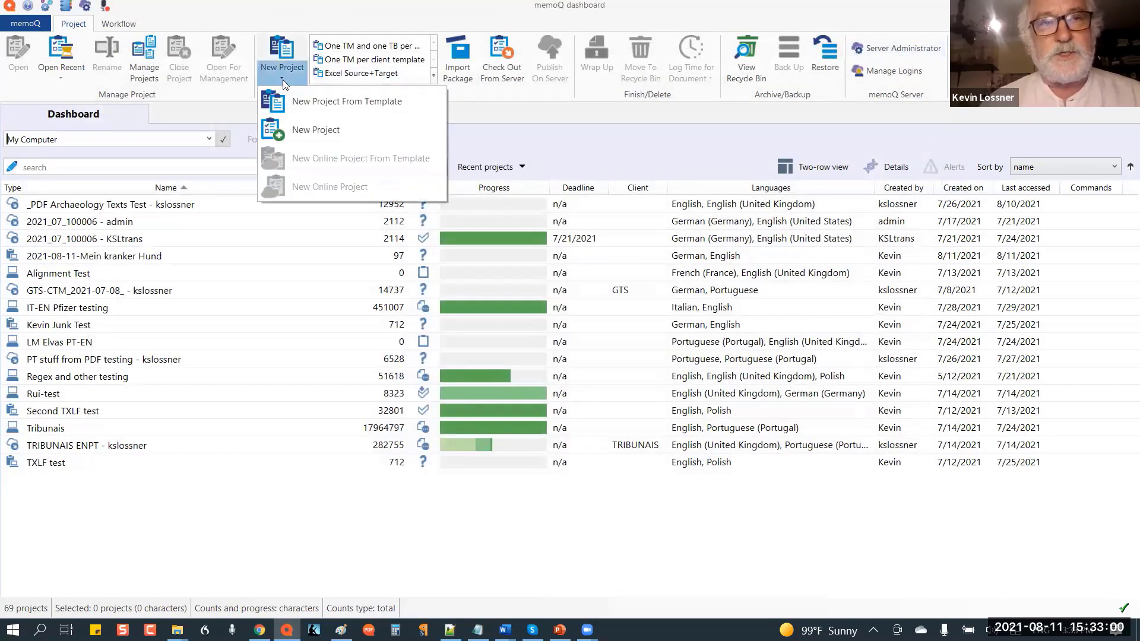
pyautogui.click(321, 102)
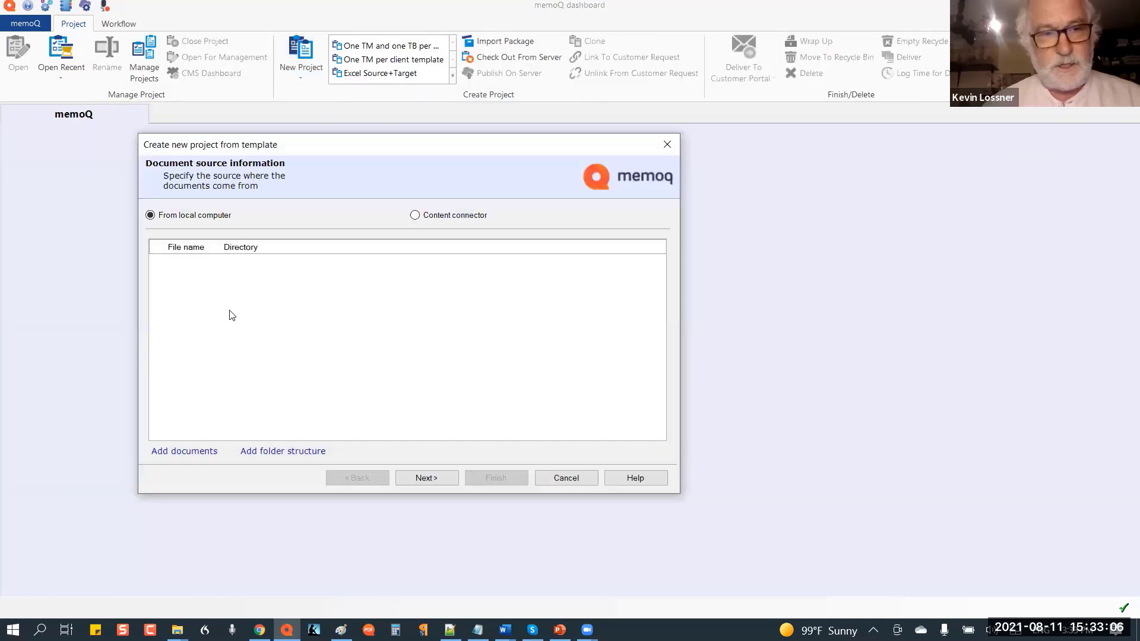
# Step: Add The Fall of Mr. XYZ.docx from the Sample Data folder as the new project's source document
pyautogui.click(184, 451)
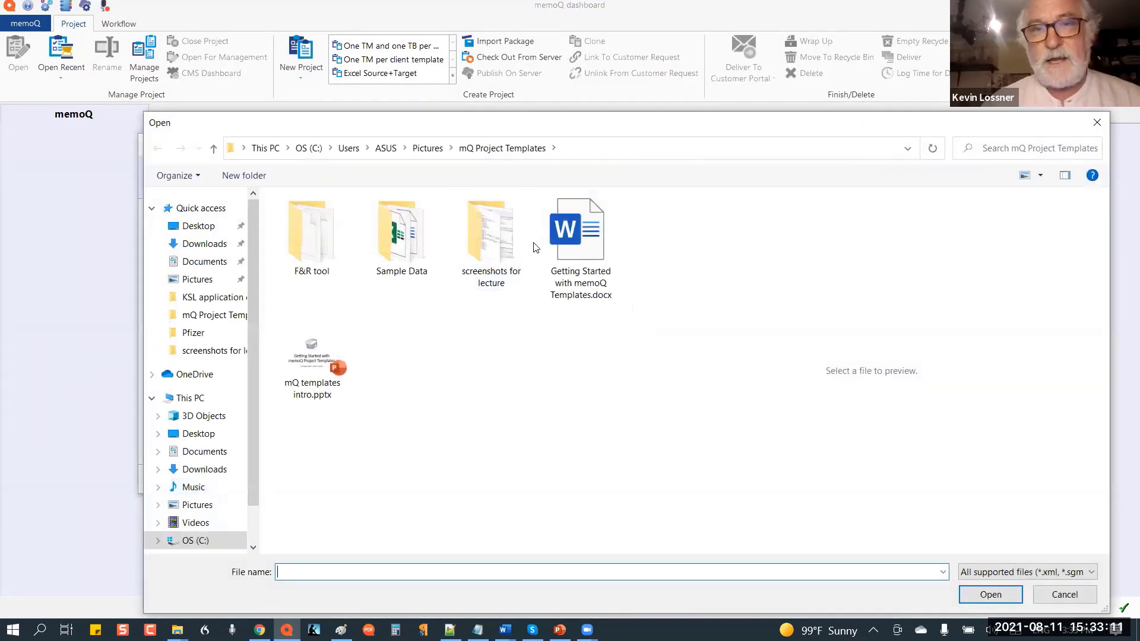
pyautogui.doubleClick(389, 233)
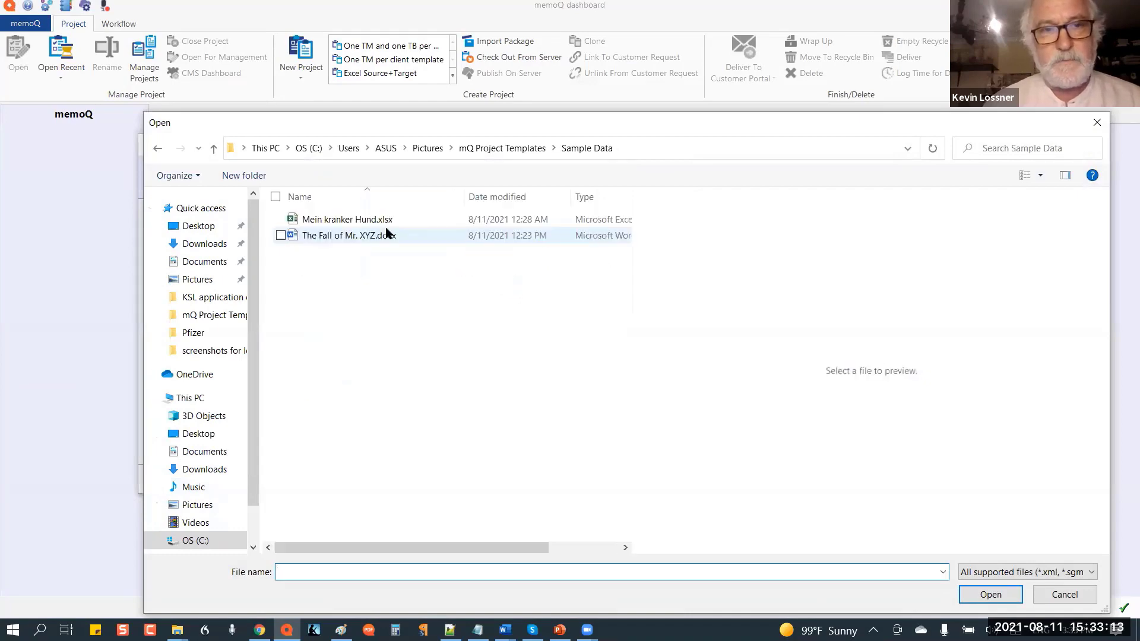
pyautogui.click(360, 237)
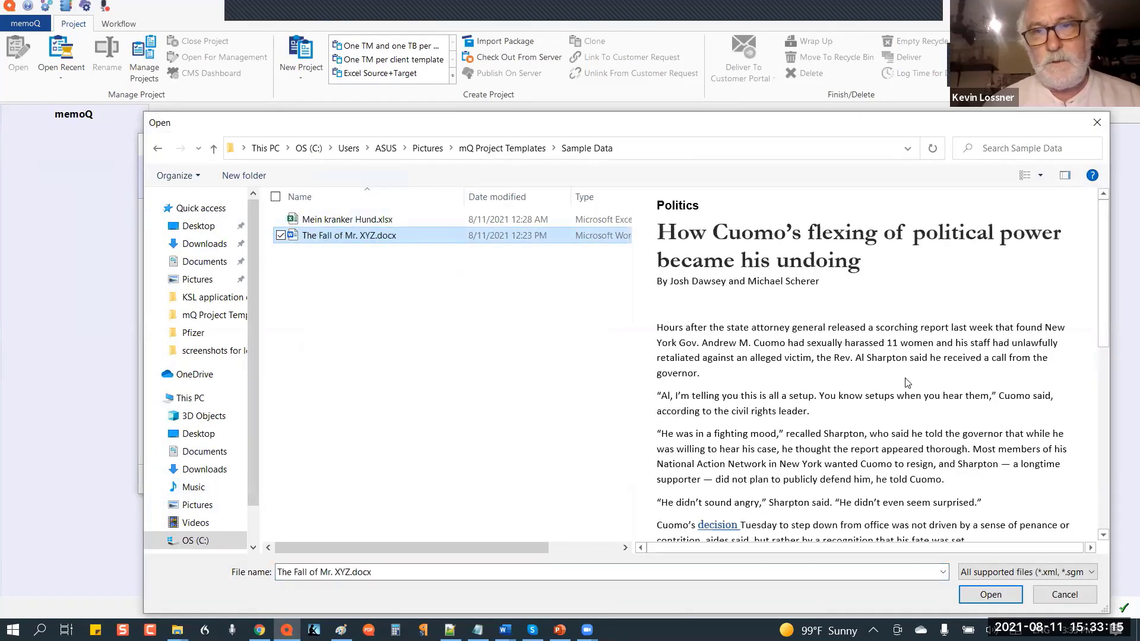
pyautogui.click(990, 595)
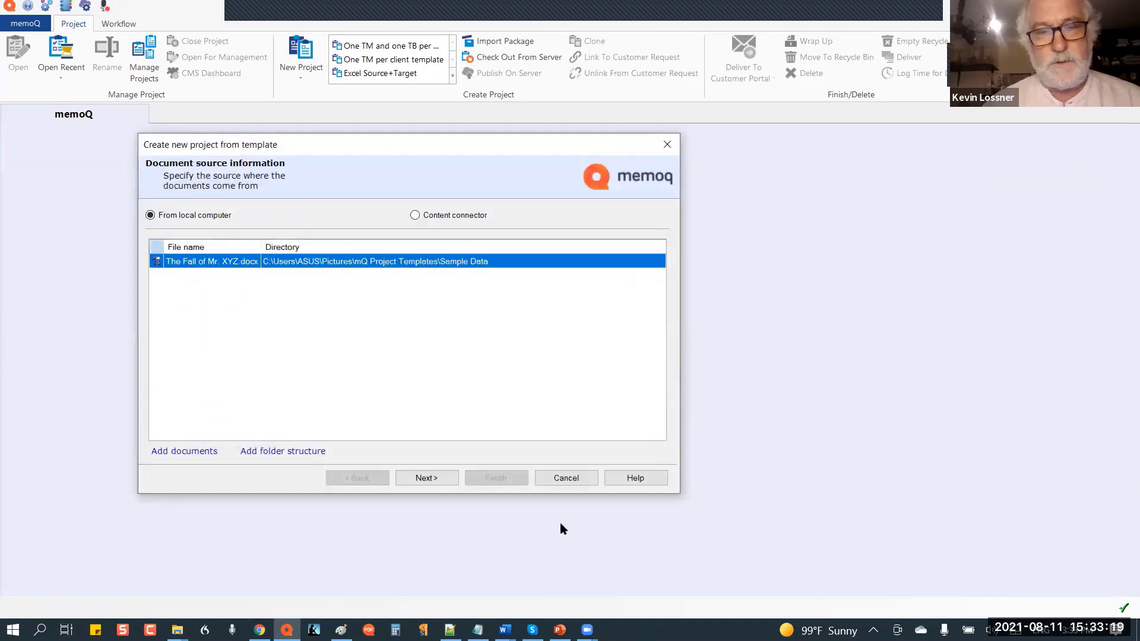
# Step: In the project template information, set the source language to English (United Kingdom) and choose the local Lecture Demo Template
pyautogui.click(432, 479)
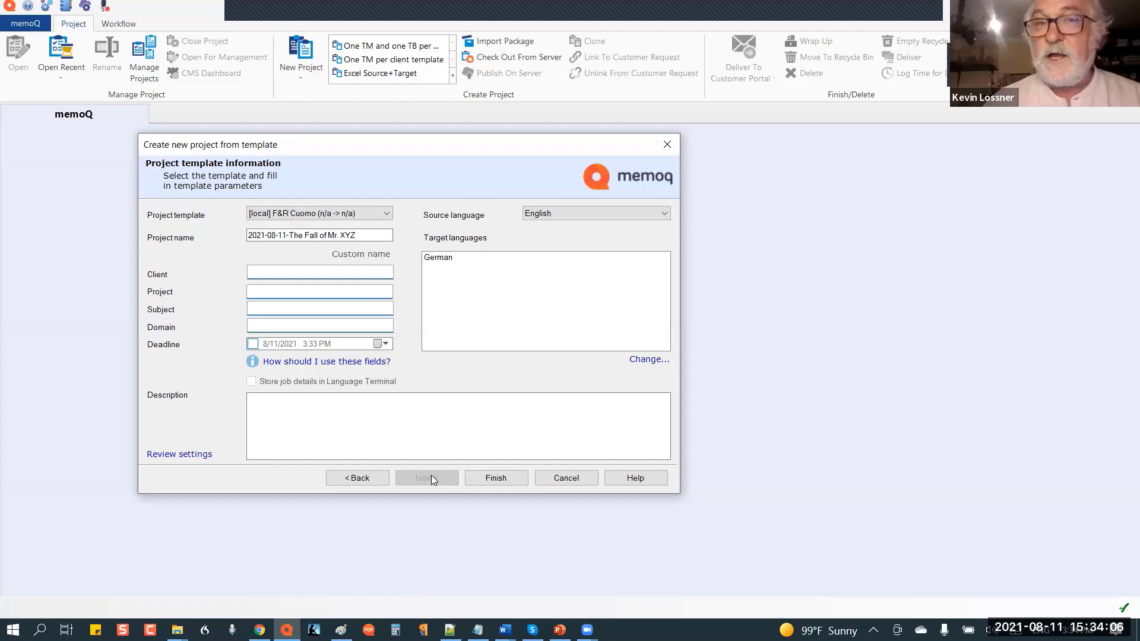
pyautogui.click(612, 214)
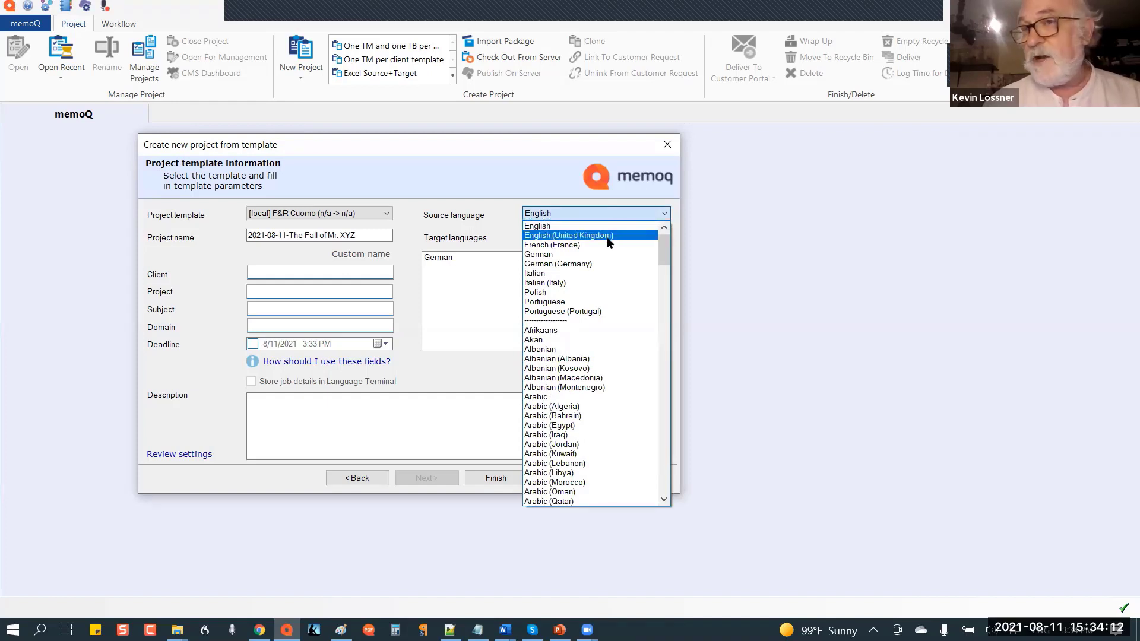
pyautogui.click(607, 236)
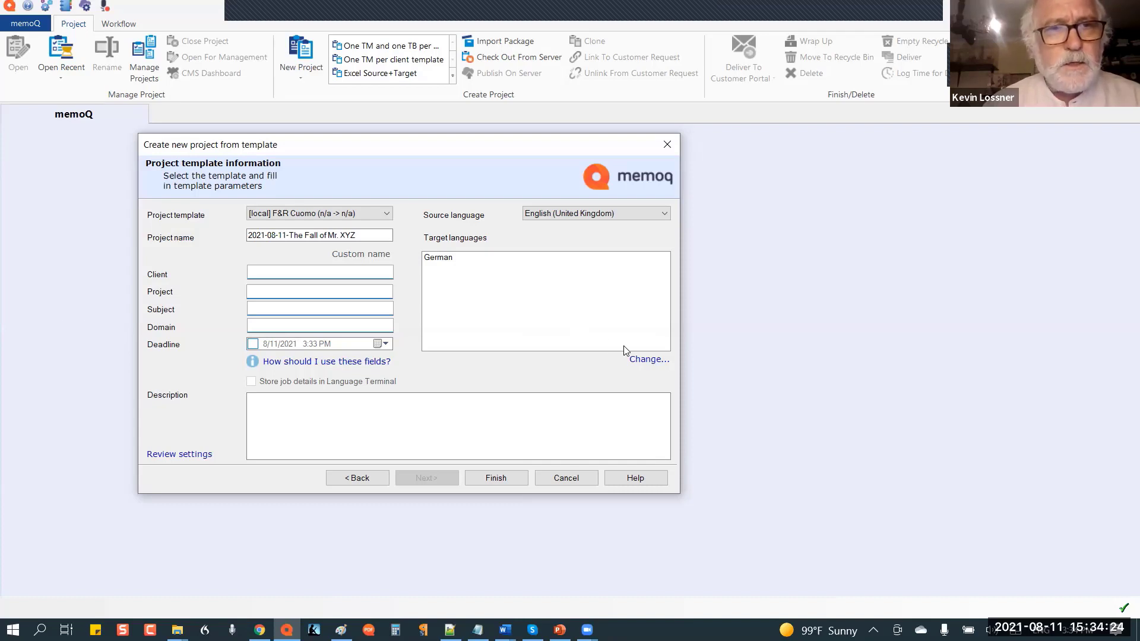
pyautogui.click(384, 215)
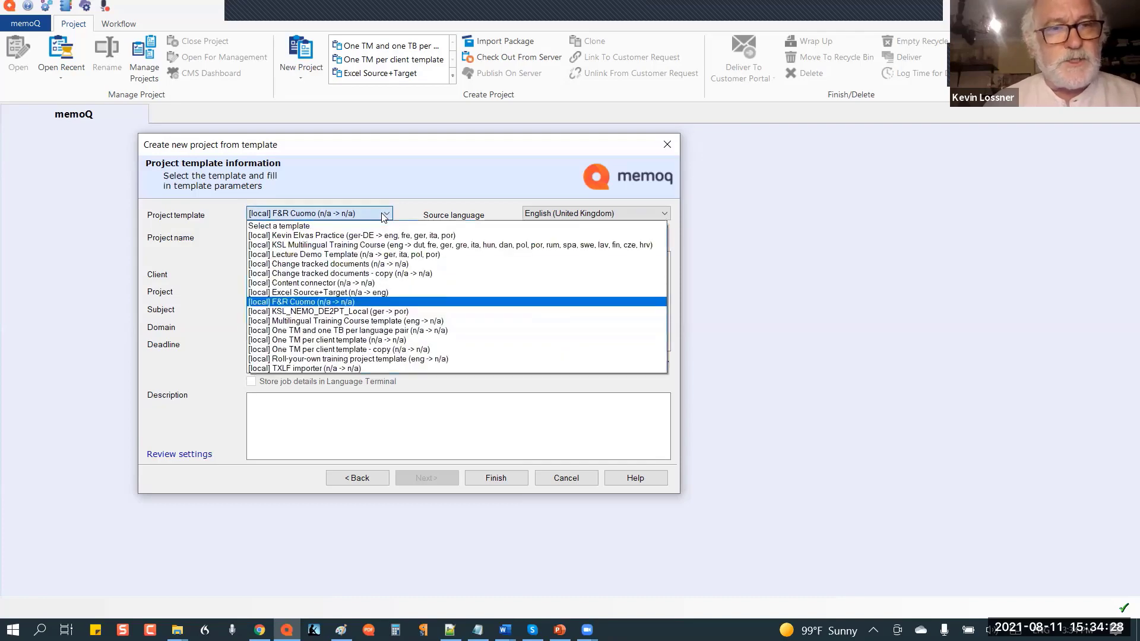
pyautogui.click(368, 255)
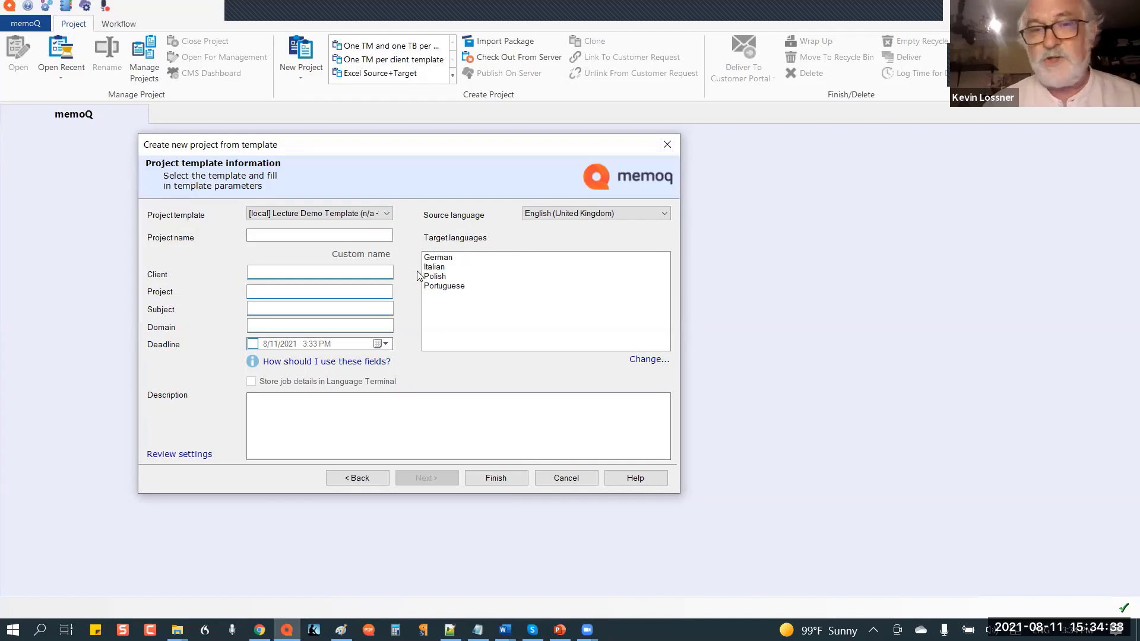
# Step: Name the project "Demo 4 target languages" and finish creating it
pyautogui.click(496, 478)
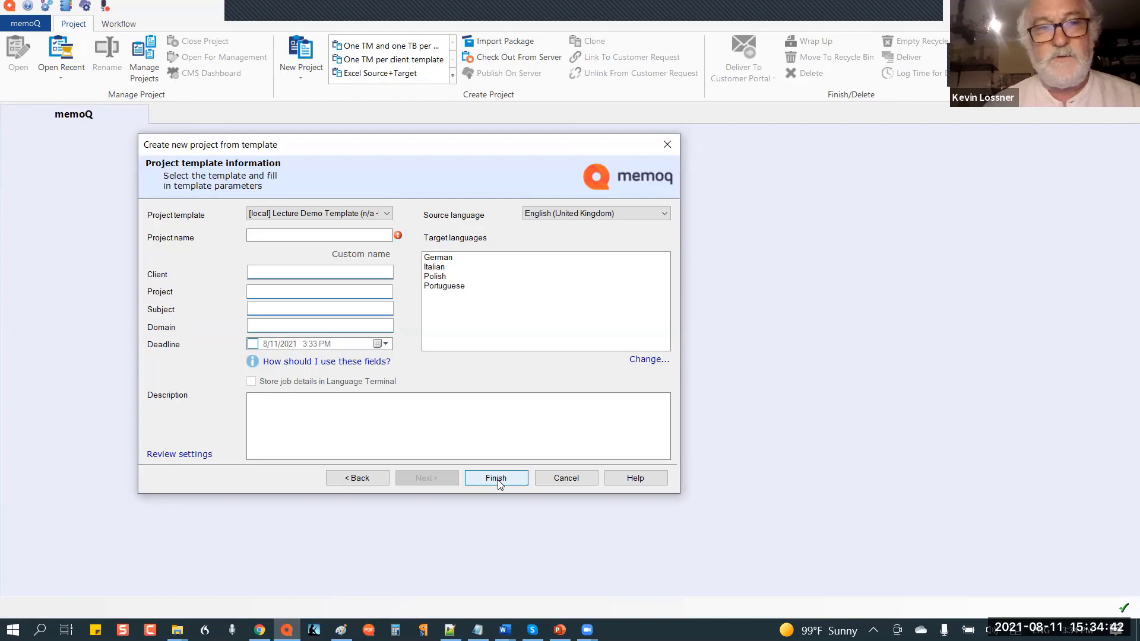
pyautogui.click(327, 236)
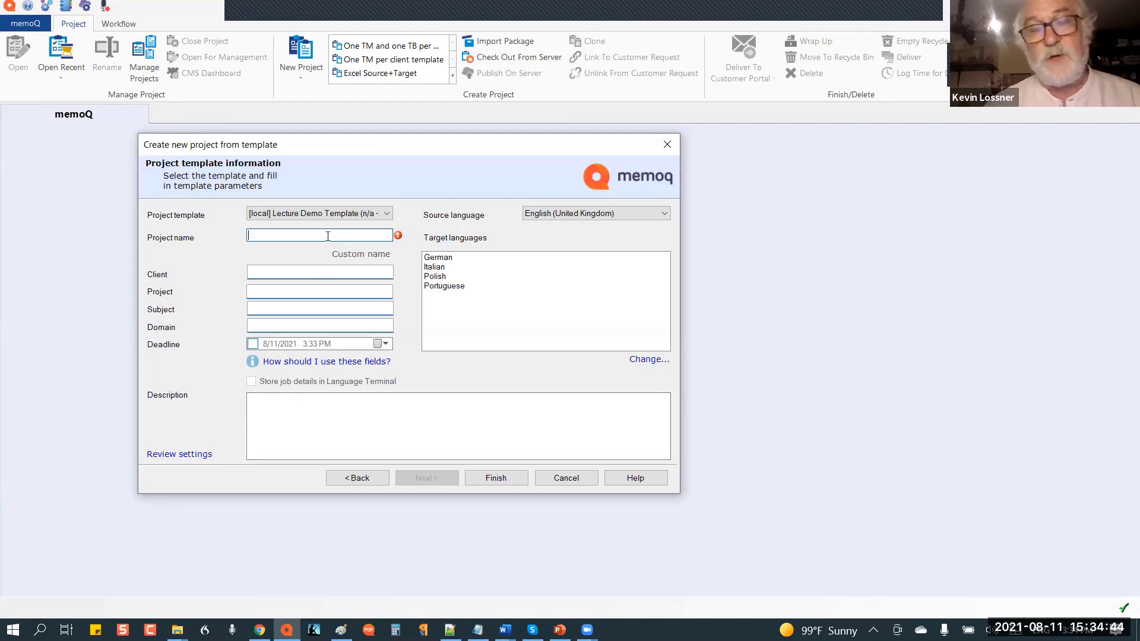
pyautogui.write('D')
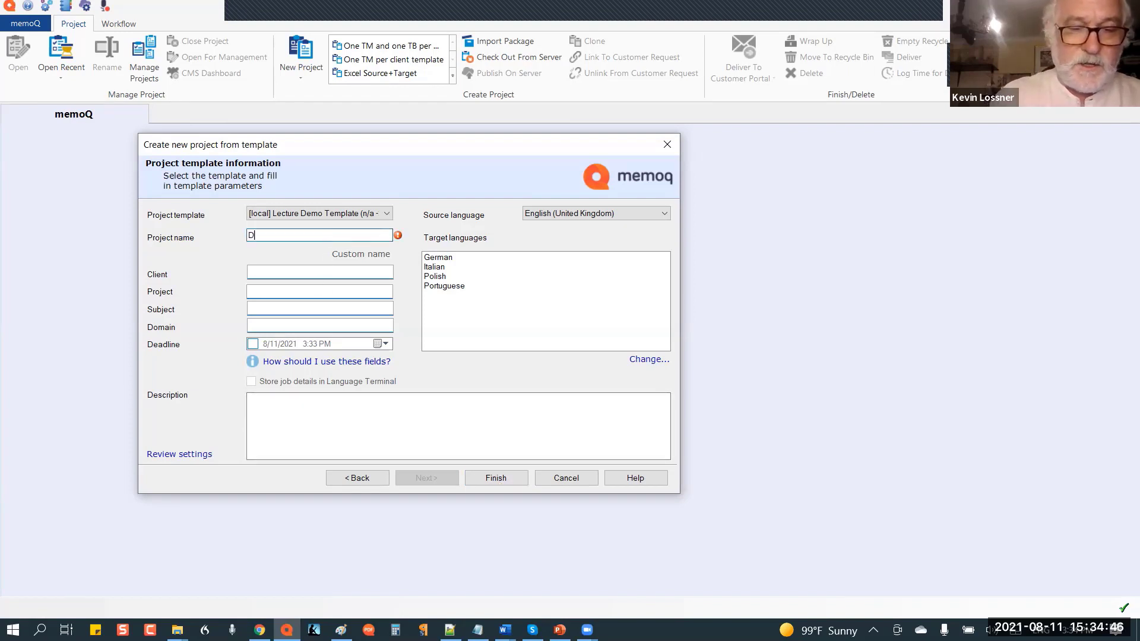
pyautogui.write('emo 4 ')
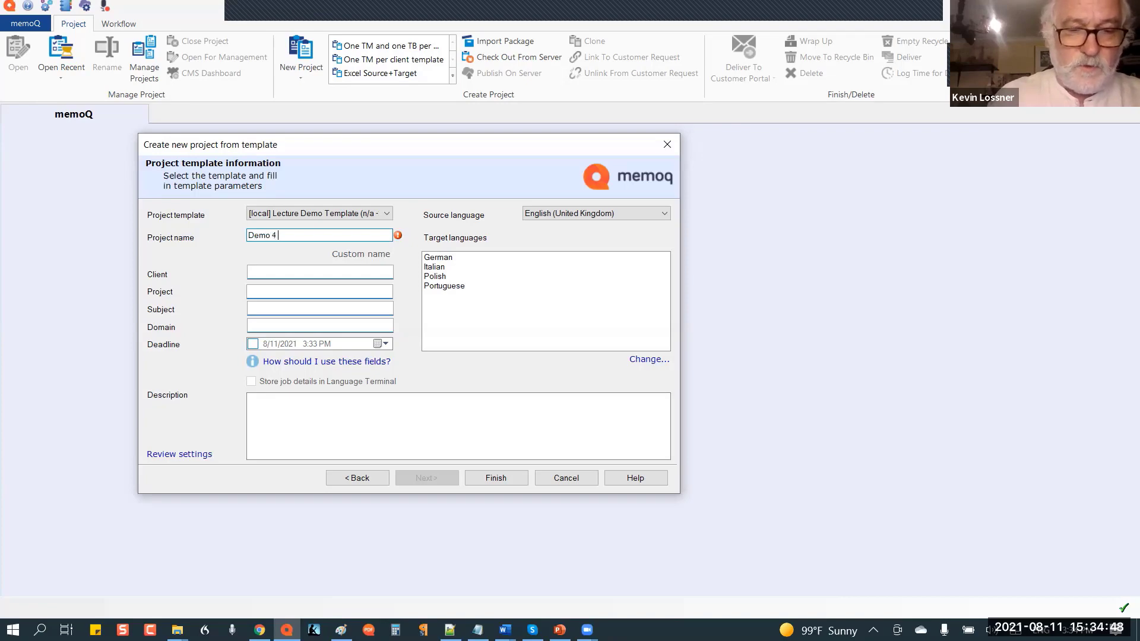
pyautogui.write('target lan')
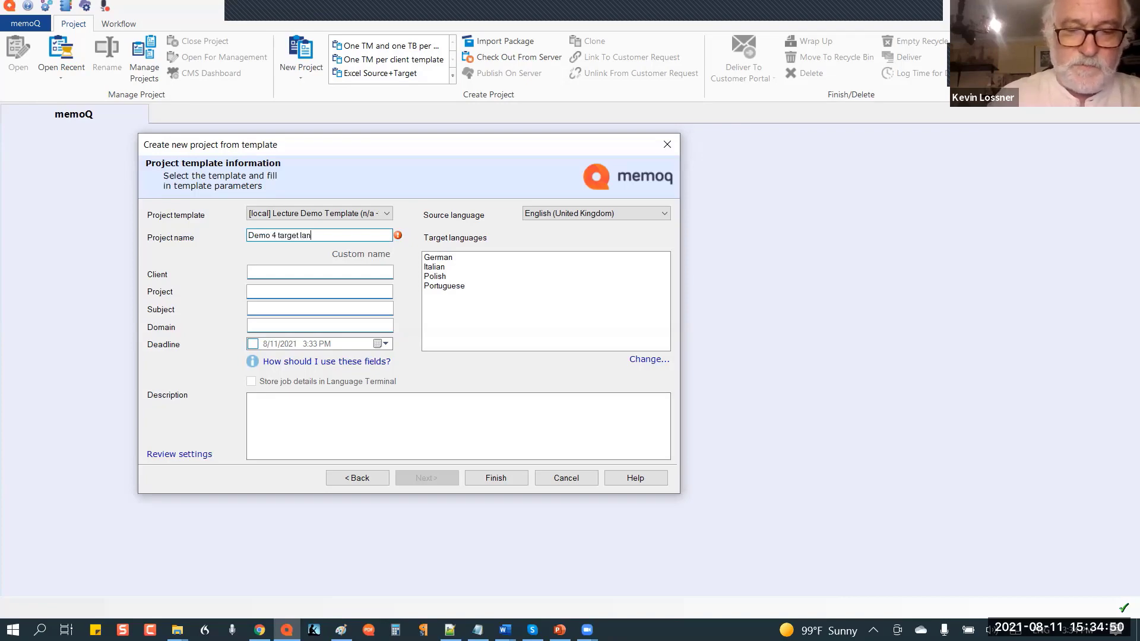
pyautogui.write('guages')
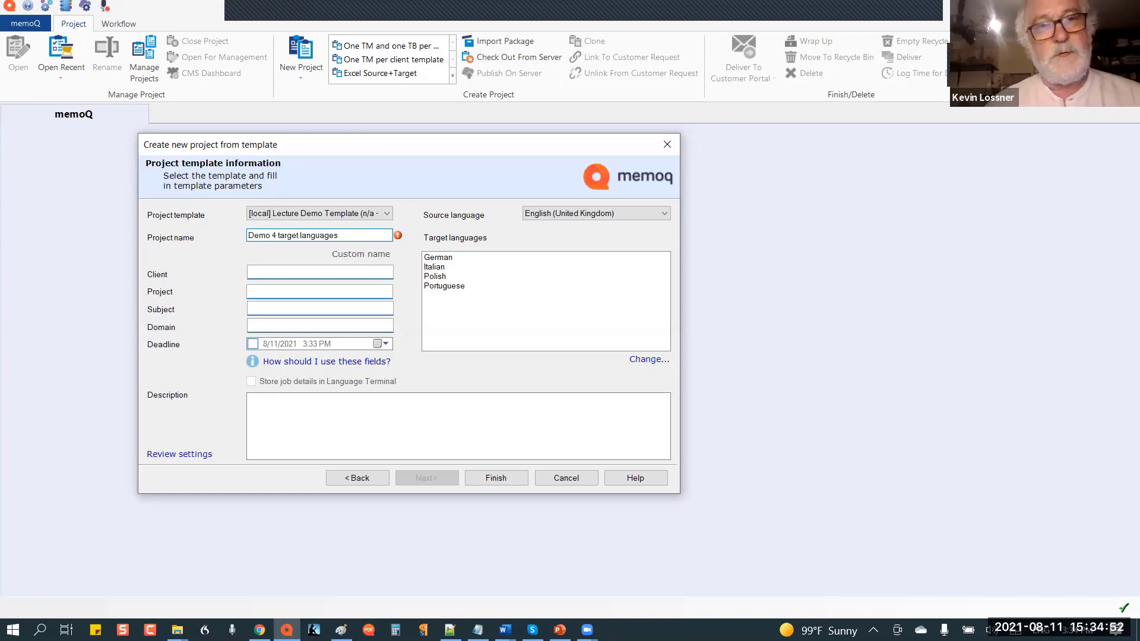
pyautogui.click(485, 480)
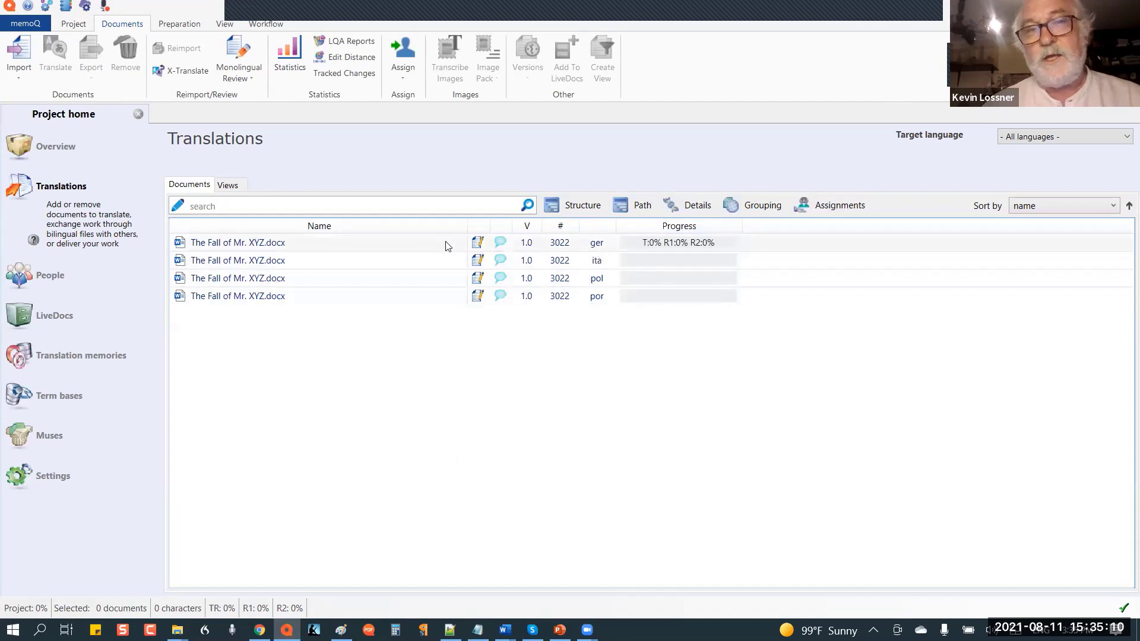
# Step: Examine the imported document's entries per target language, filtering the Translations list by German and by Portuguese
pyautogui.click(401, 240)
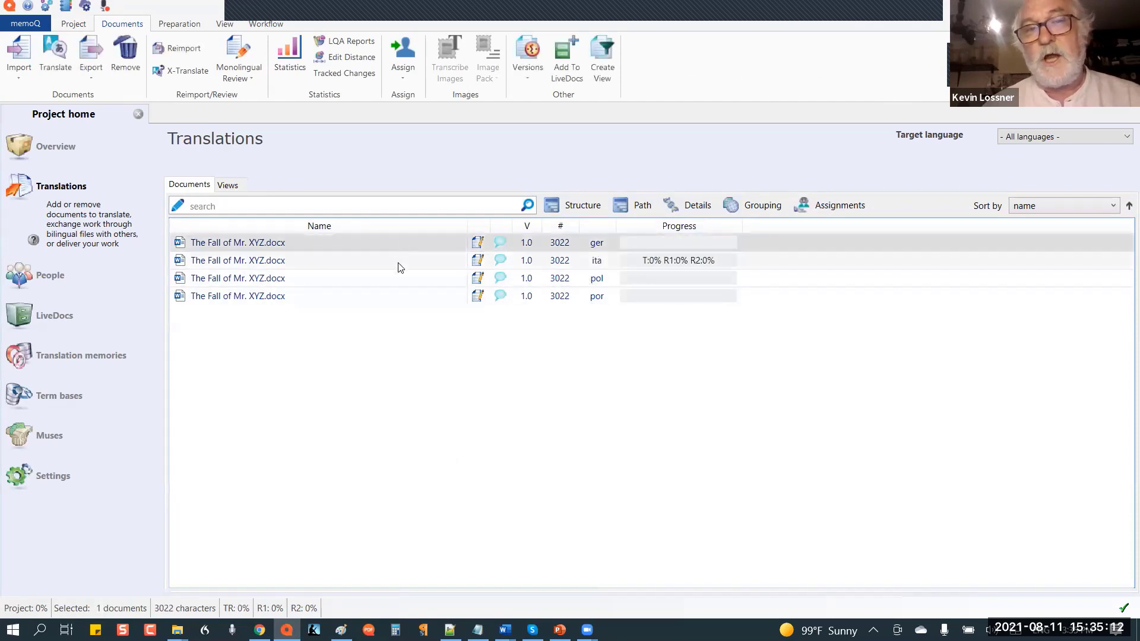
pyautogui.click(398, 263)
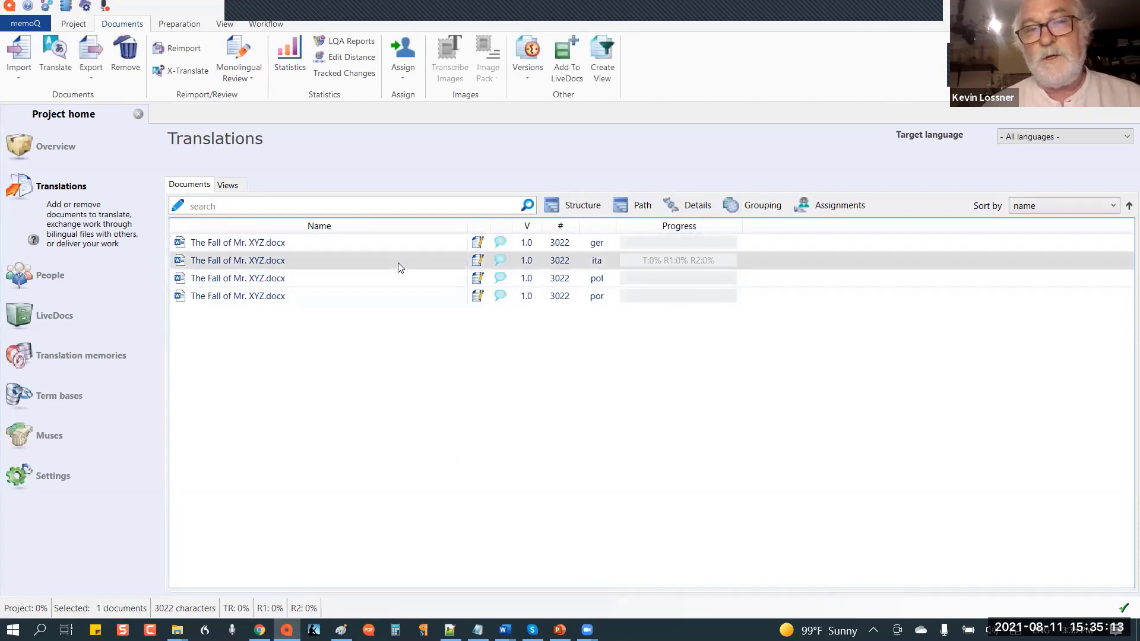
pyautogui.click(1124, 137)
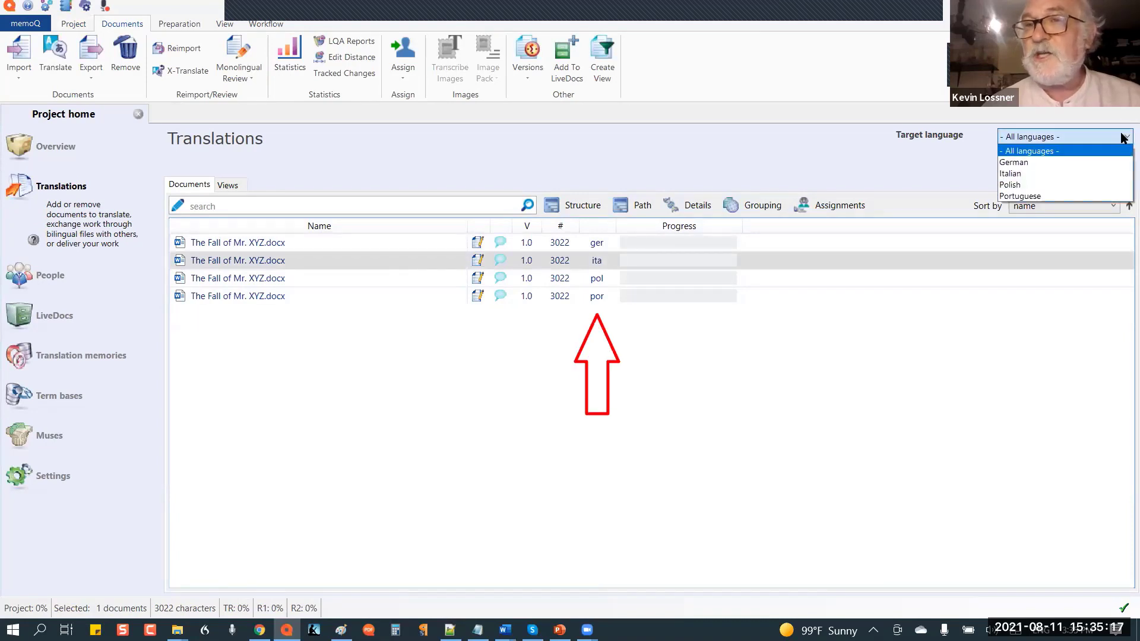
pyautogui.click(1097, 168)
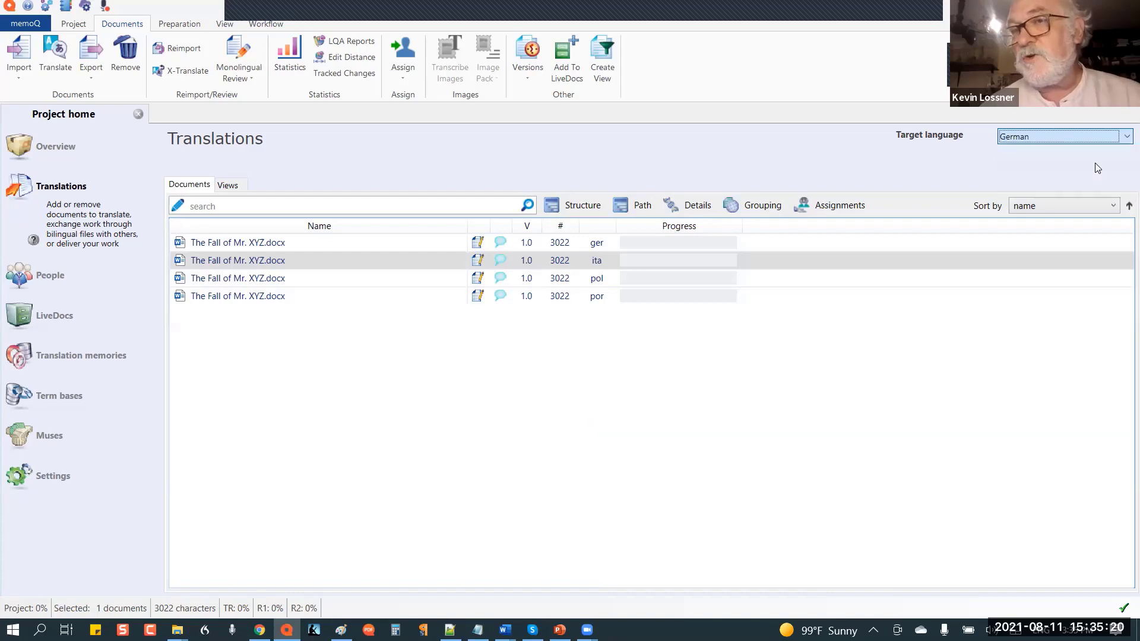
pyautogui.click(1123, 137)
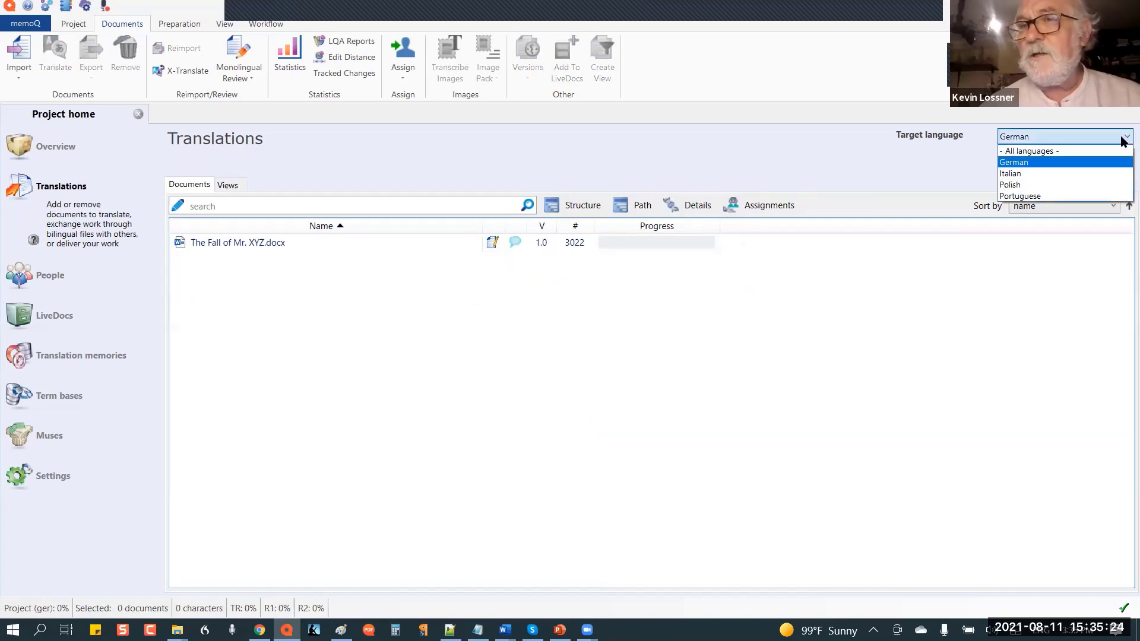
pyautogui.click(1080, 195)
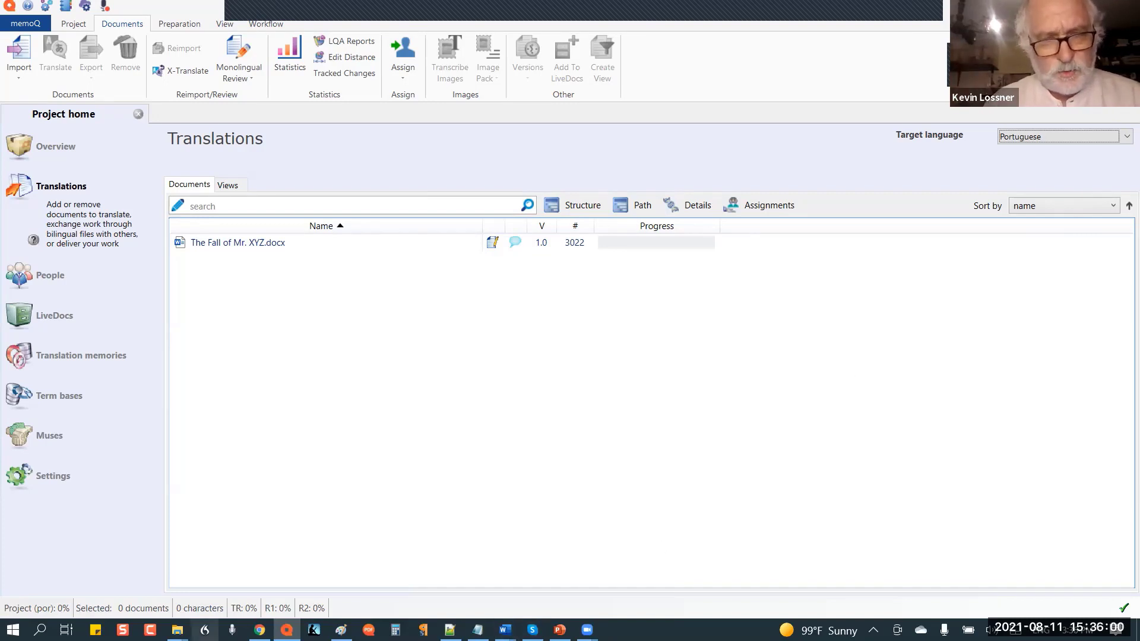
# Step: Switch to File Explorer, examine the German and English columns of Mein kranker Hund.xlsx in the Sample Data folder, and return to memoQ
pyautogui.moveTo(177, 629)
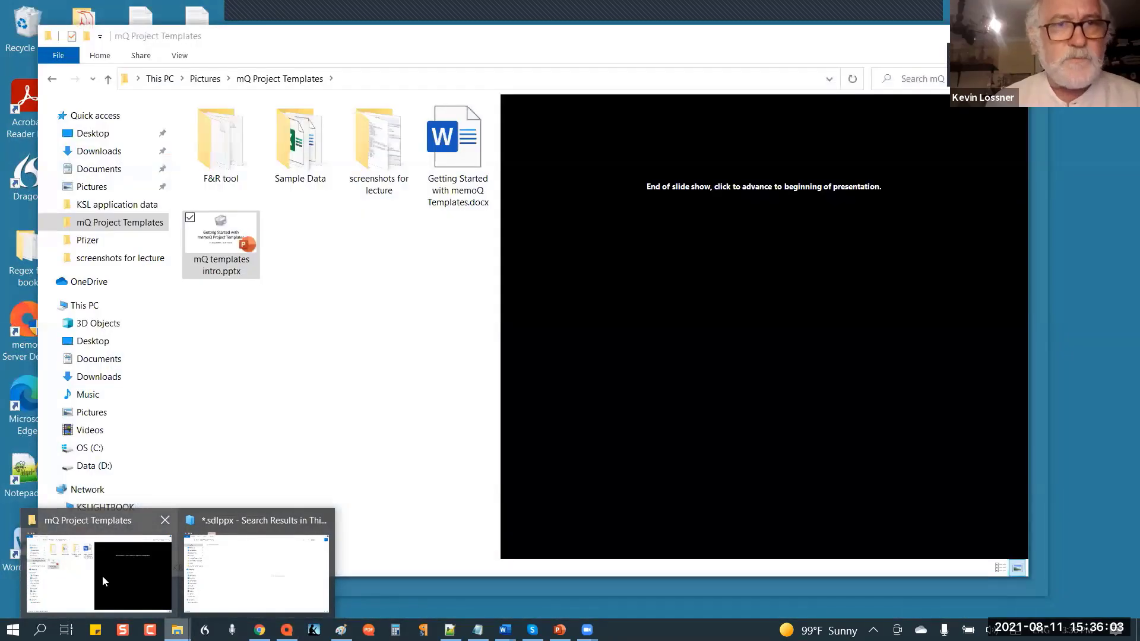
pyautogui.click(102, 576)
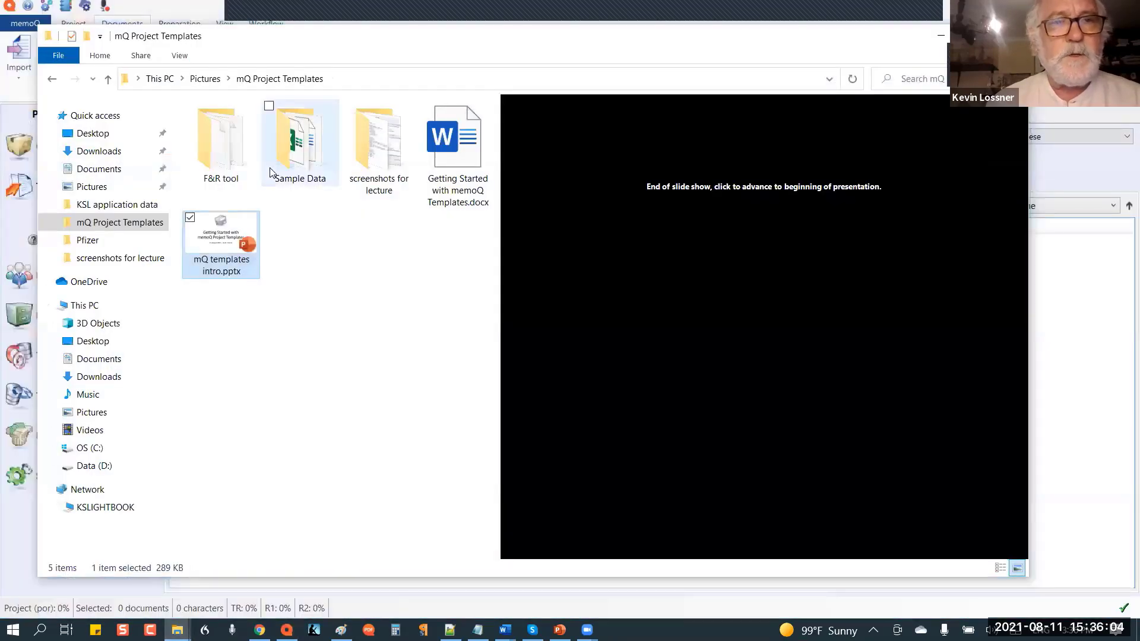
pyautogui.doubleClick(290, 158)
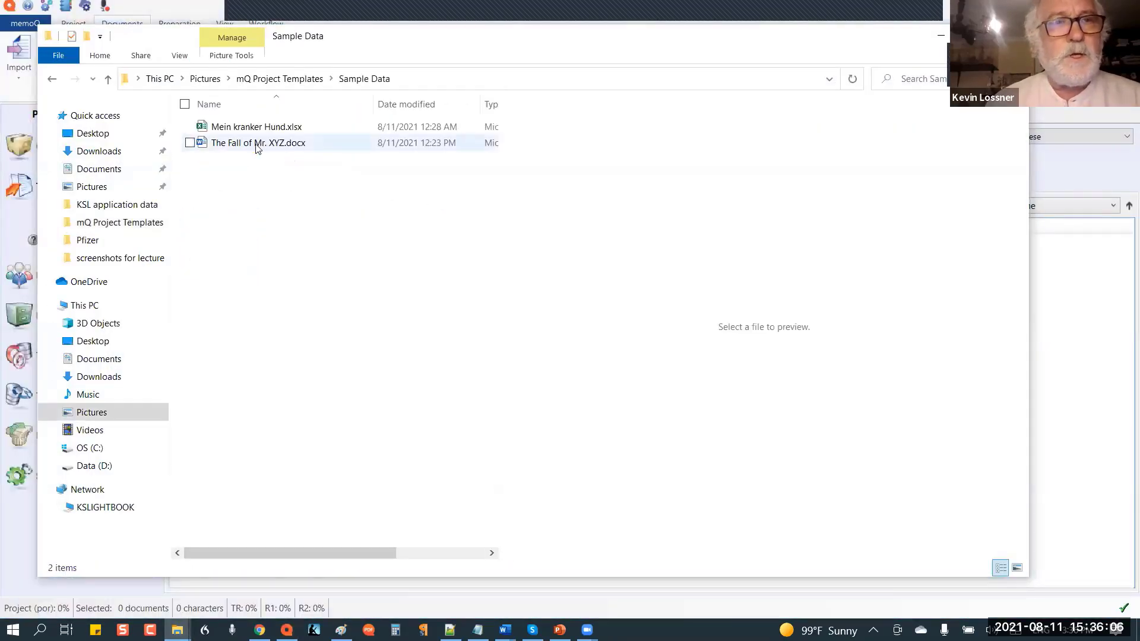
pyautogui.click(239, 125)
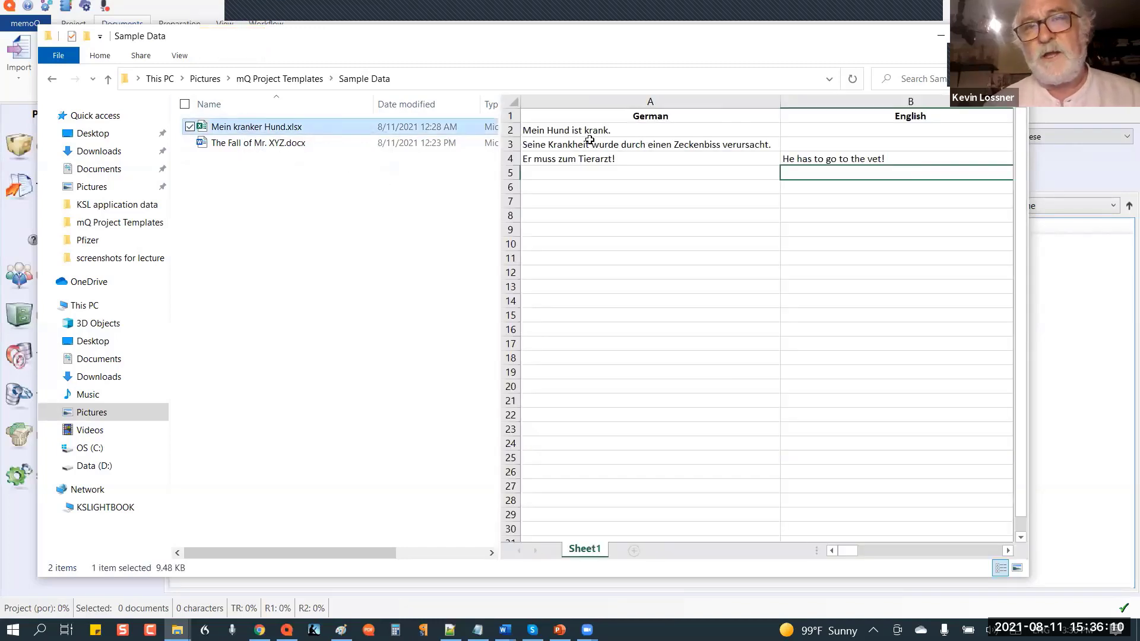
pyautogui.click(586, 103)
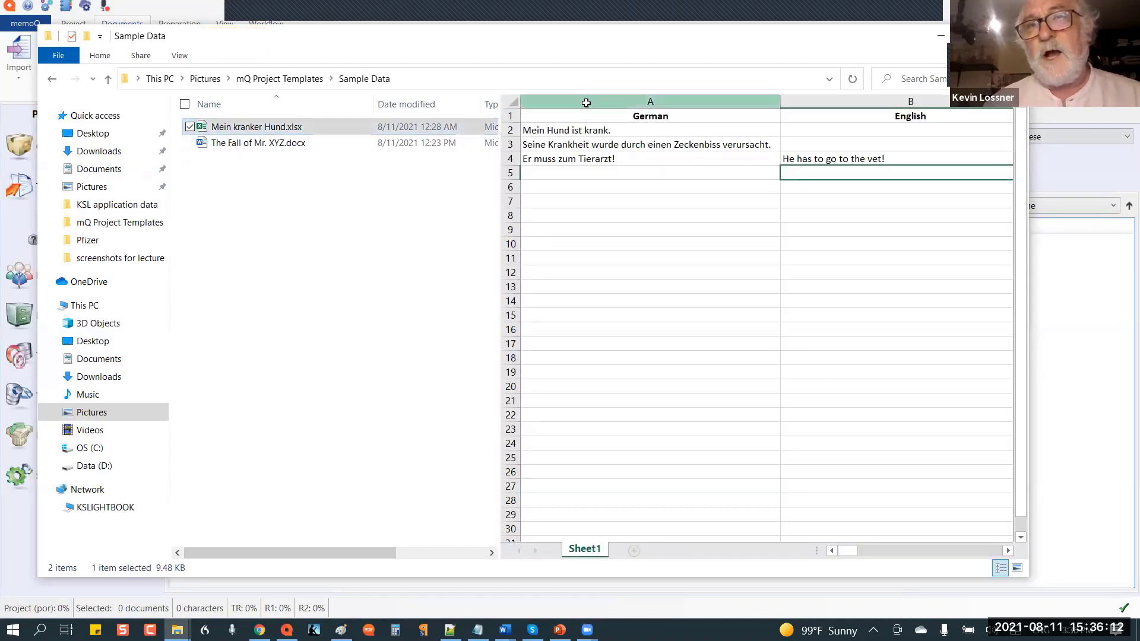
pyautogui.click(585, 102)
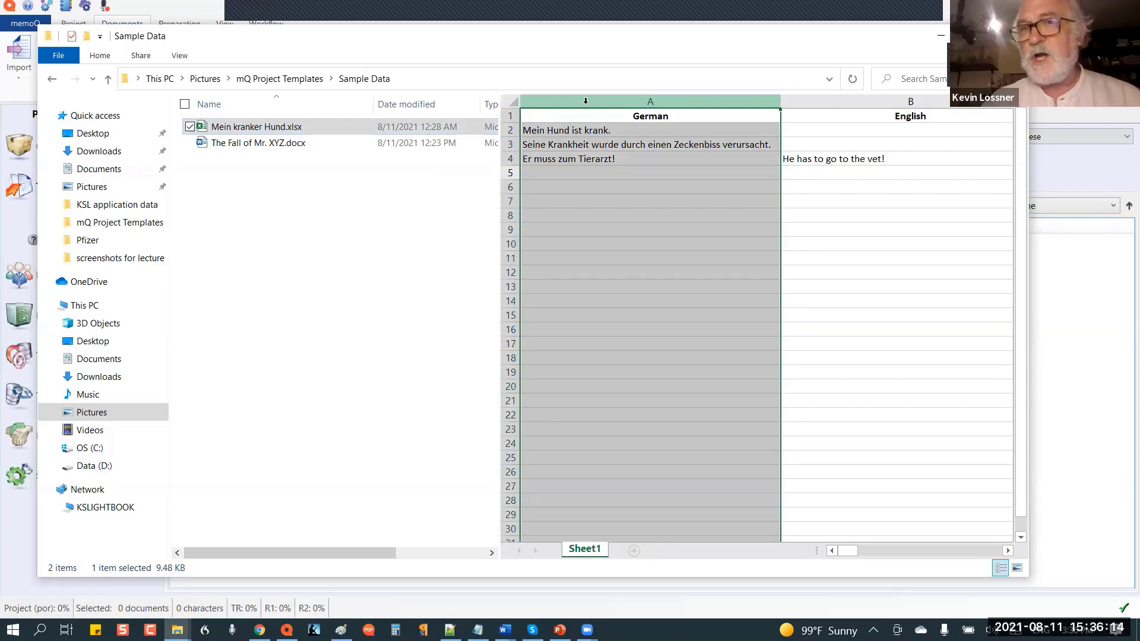
pyautogui.click(876, 98)
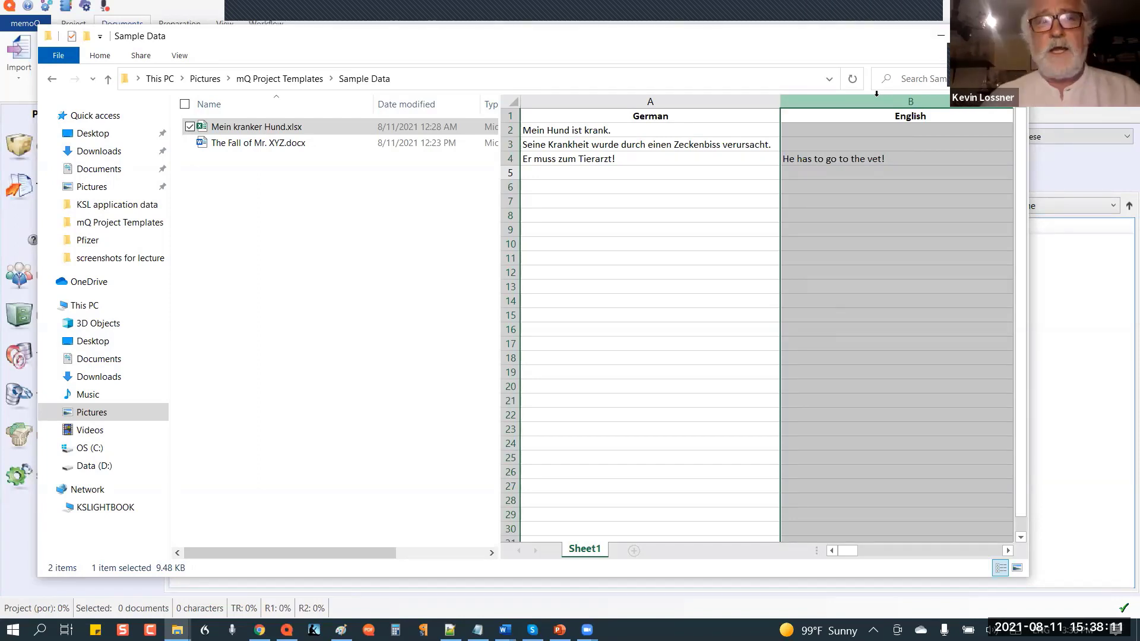
pyautogui.click(875, 5)
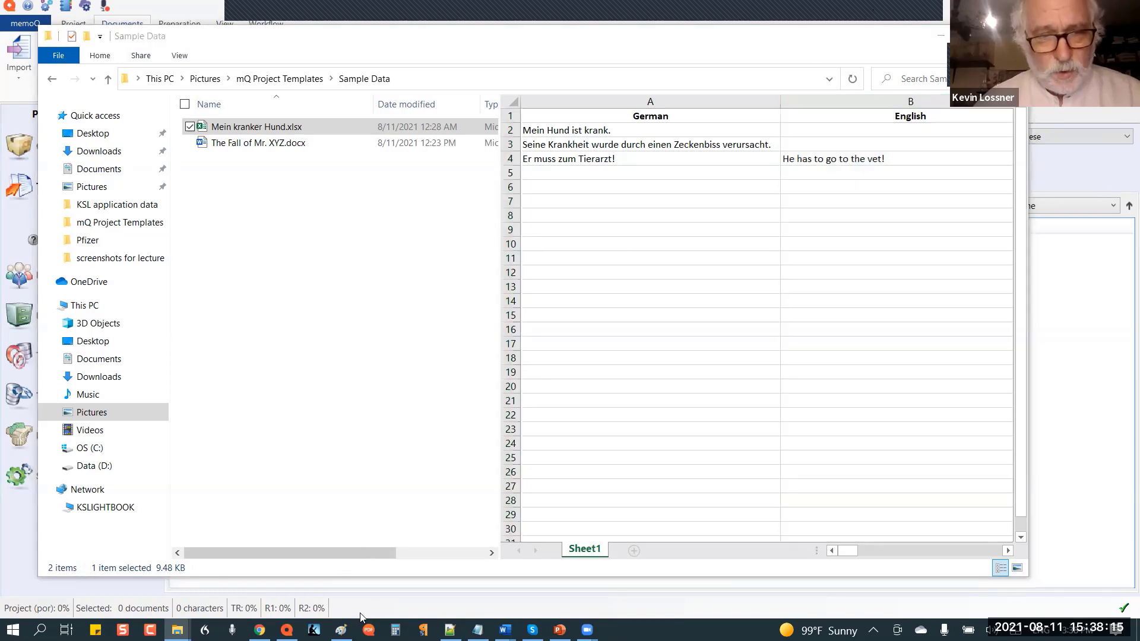
pyautogui.click(287, 630)
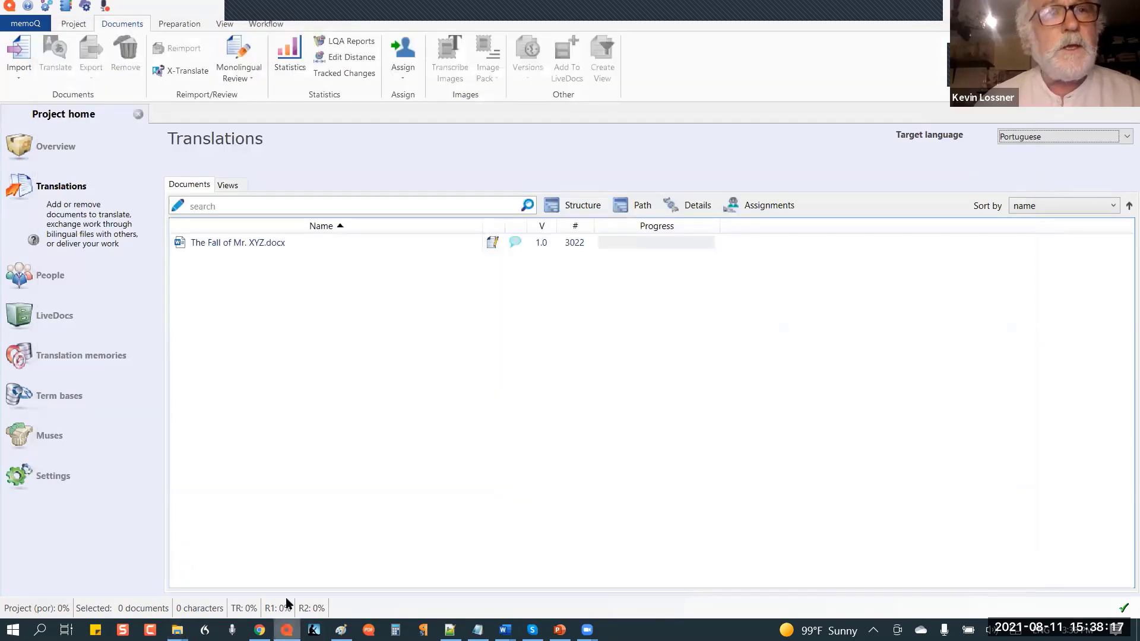
# Step: Open the local Excel Source+Target project template for editing from the Resource console
pyautogui.click(66, 8)
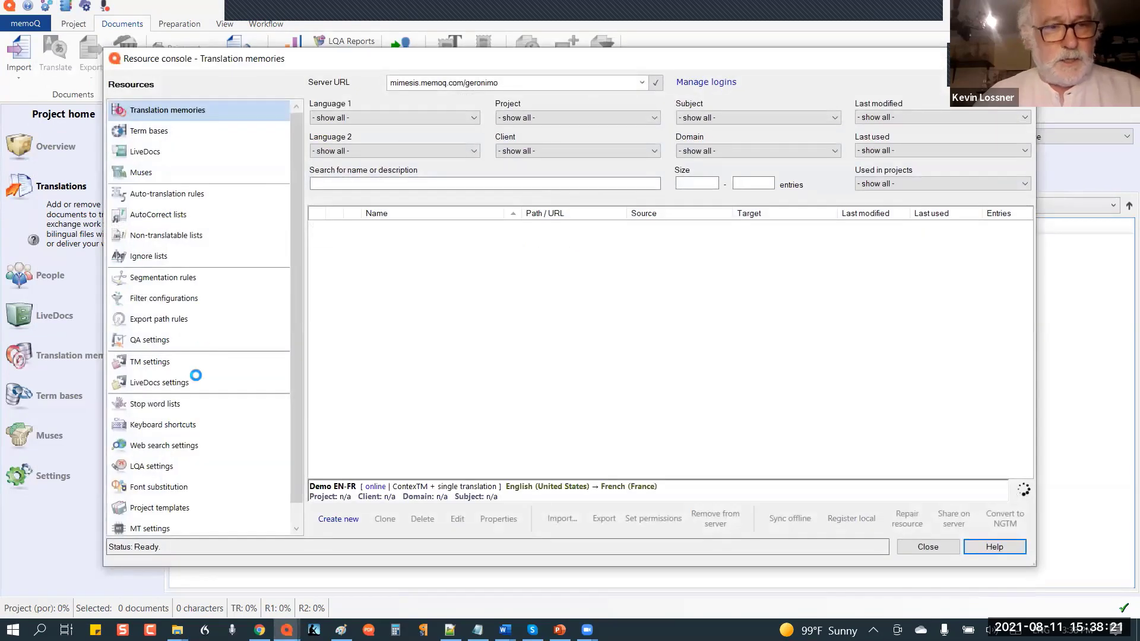
pyautogui.click(166, 509)
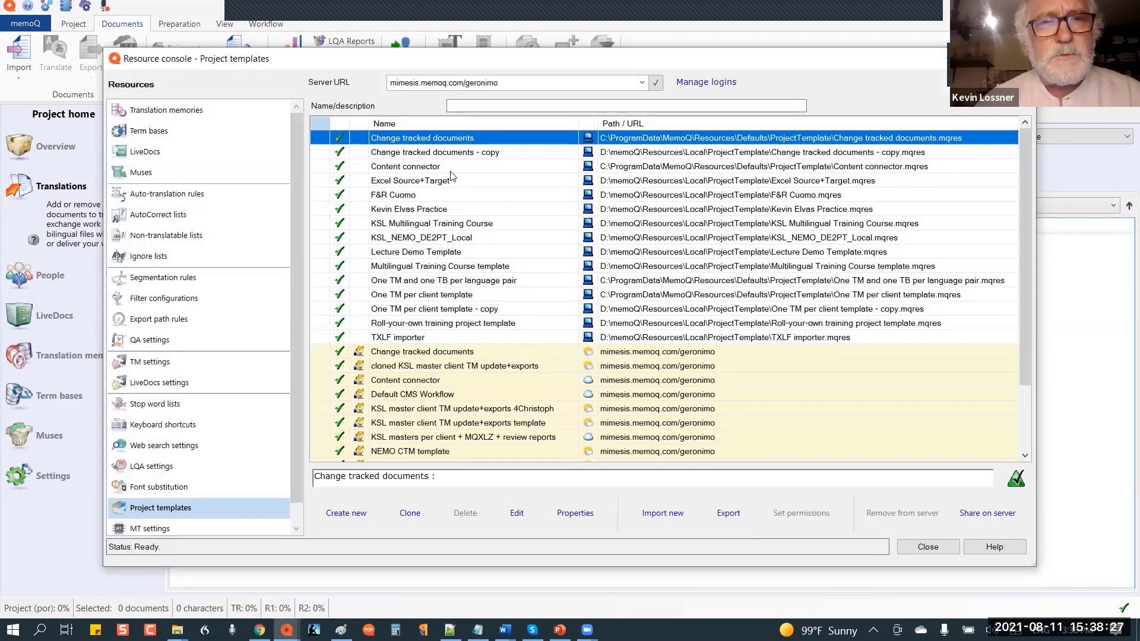
pyautogui.click(473, 184)
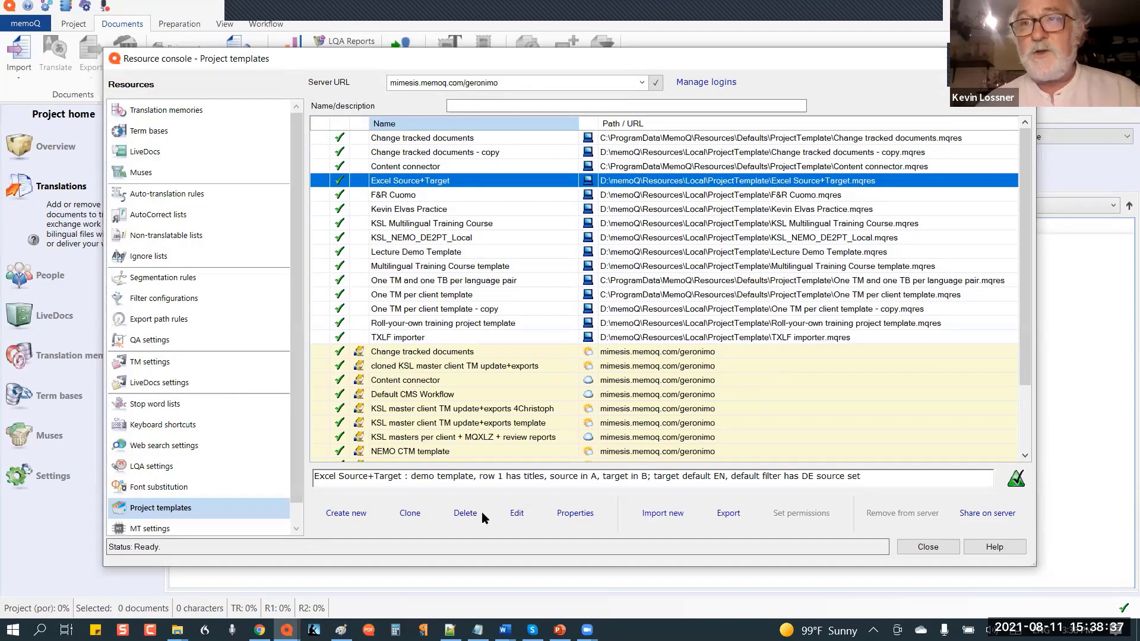
pyautogui.click(516, 514)
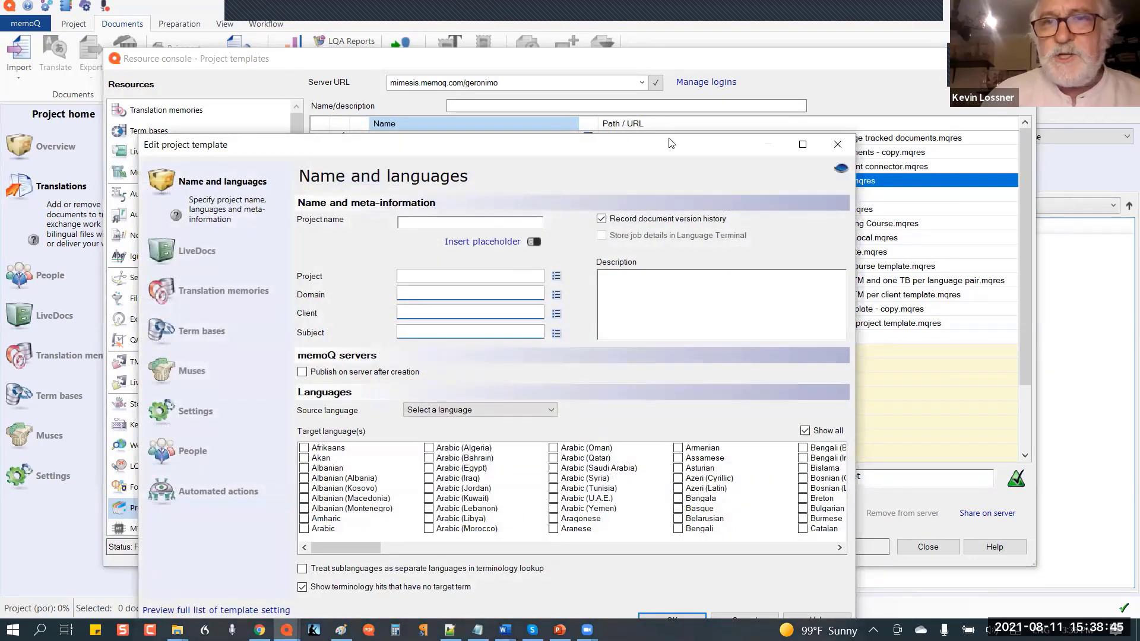
pyautogui.moveTo(671, 143); pyautogui.dragTo(741, 58)
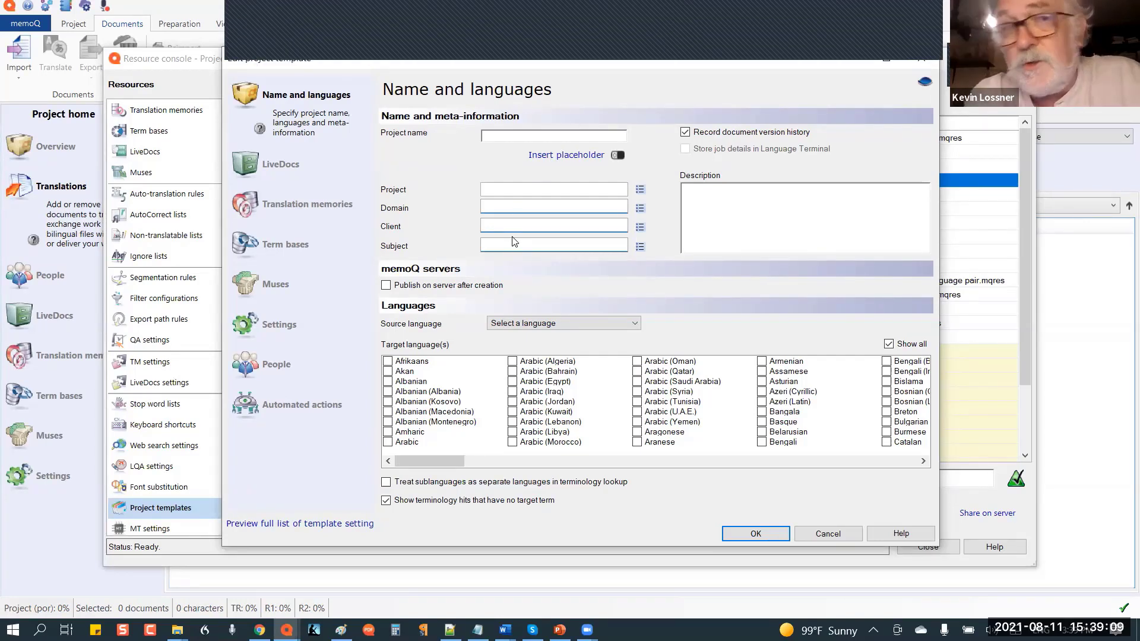
# Step: Review the template's LiveDocs, Term bases, Settings, People and Automated actions pages
pyautogui.click(278, 171)
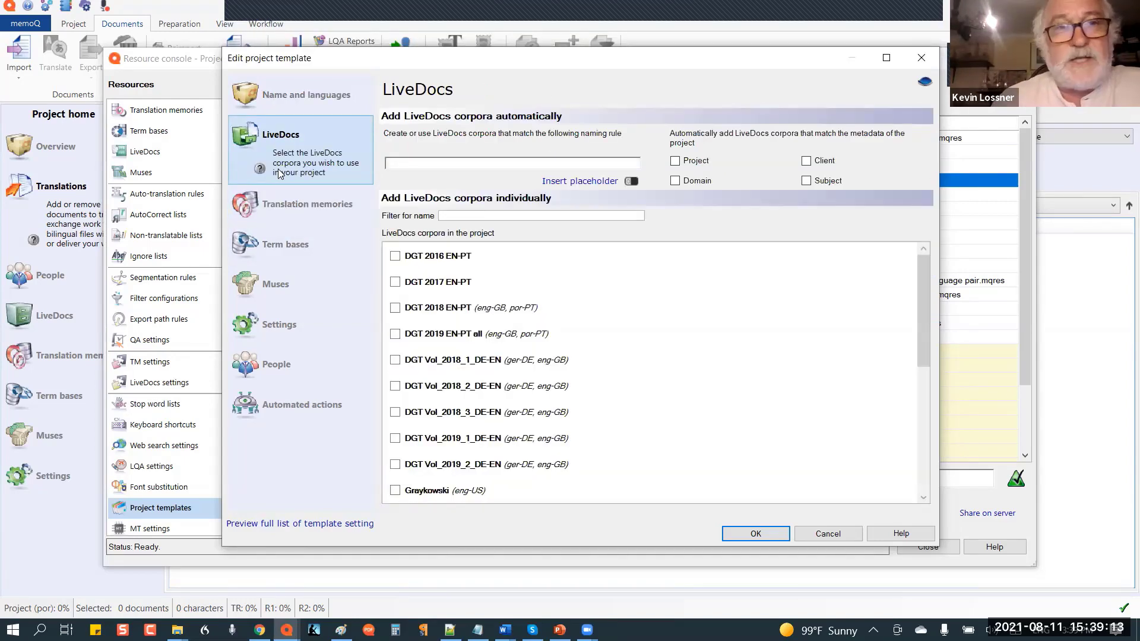
pyautogui.click(287, 251)
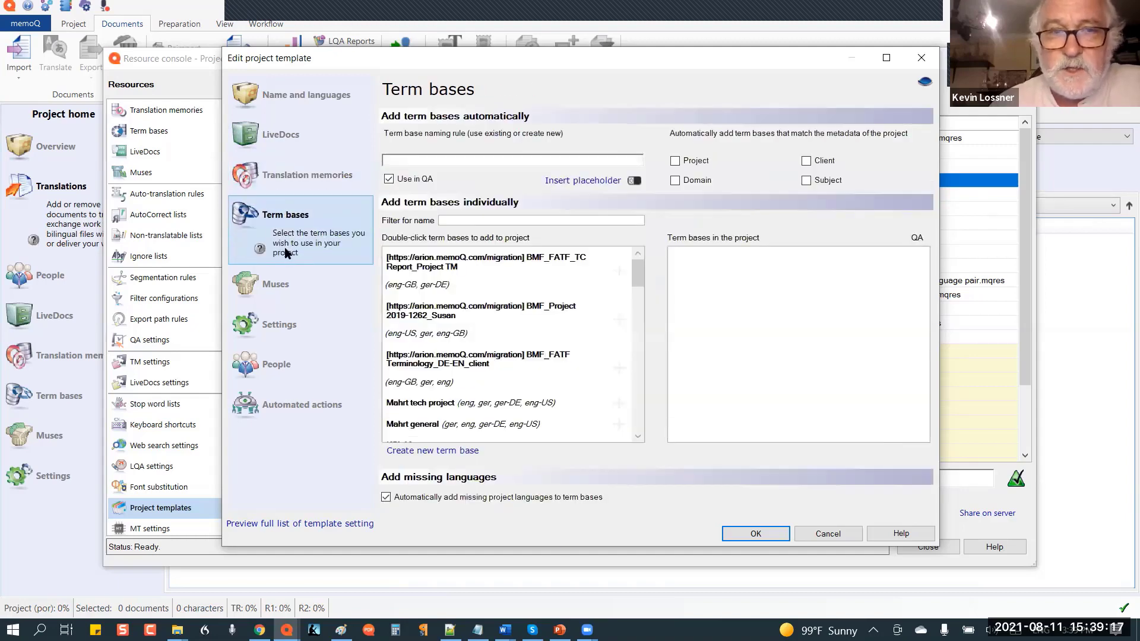
pyautogui.click(276, 327)
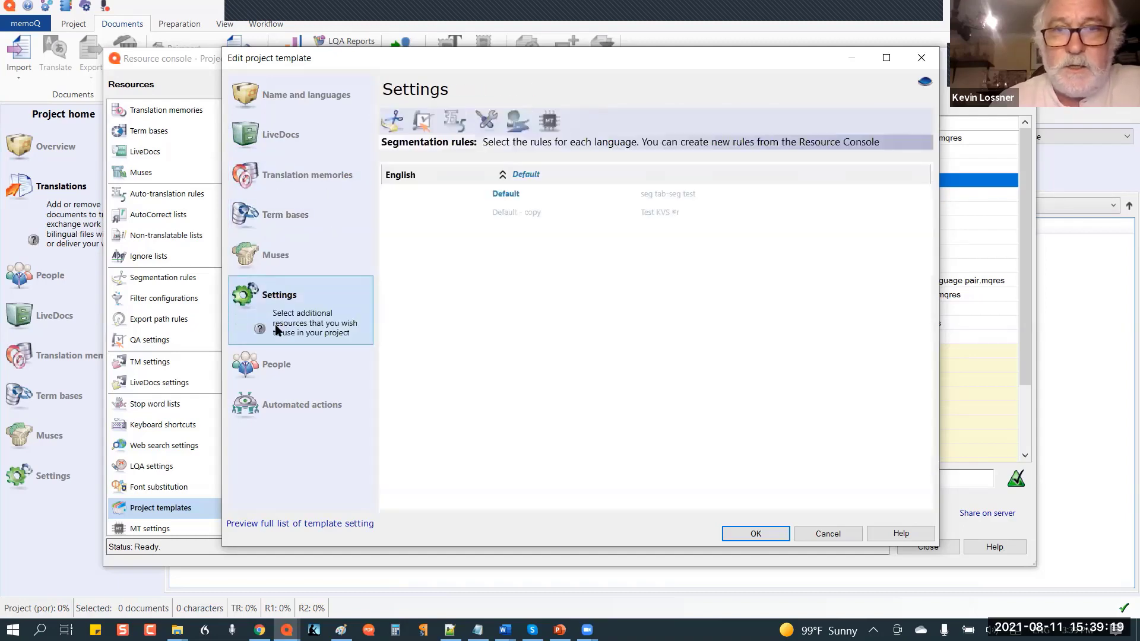
pyautogui.click(275, 364)
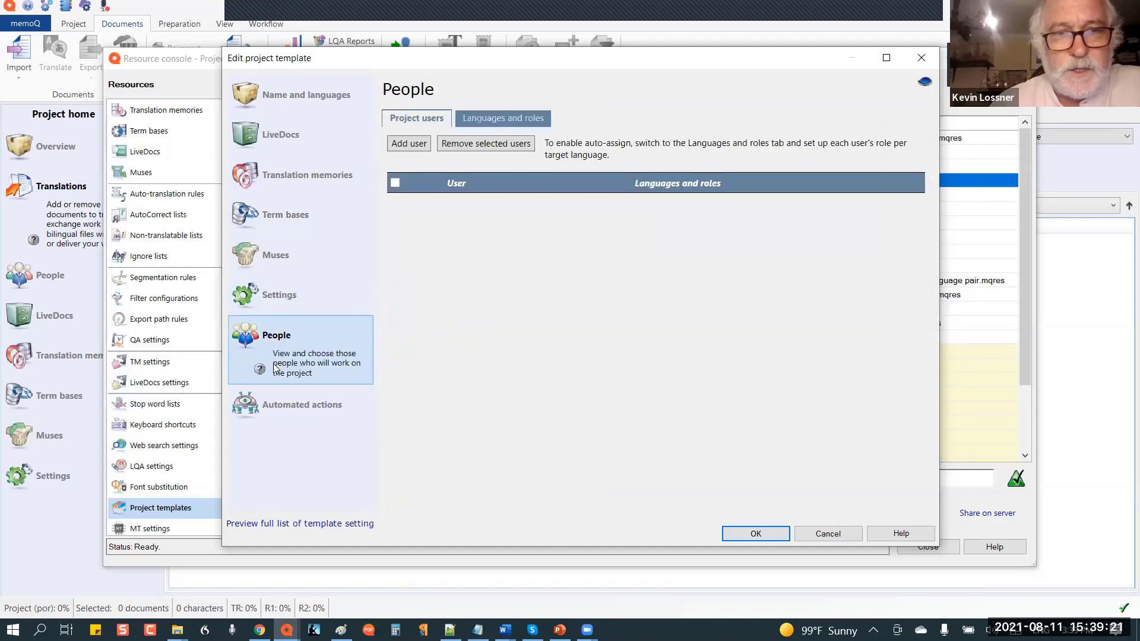
pyautogui.click(277, 400)
pyautogui.click(276, 399)
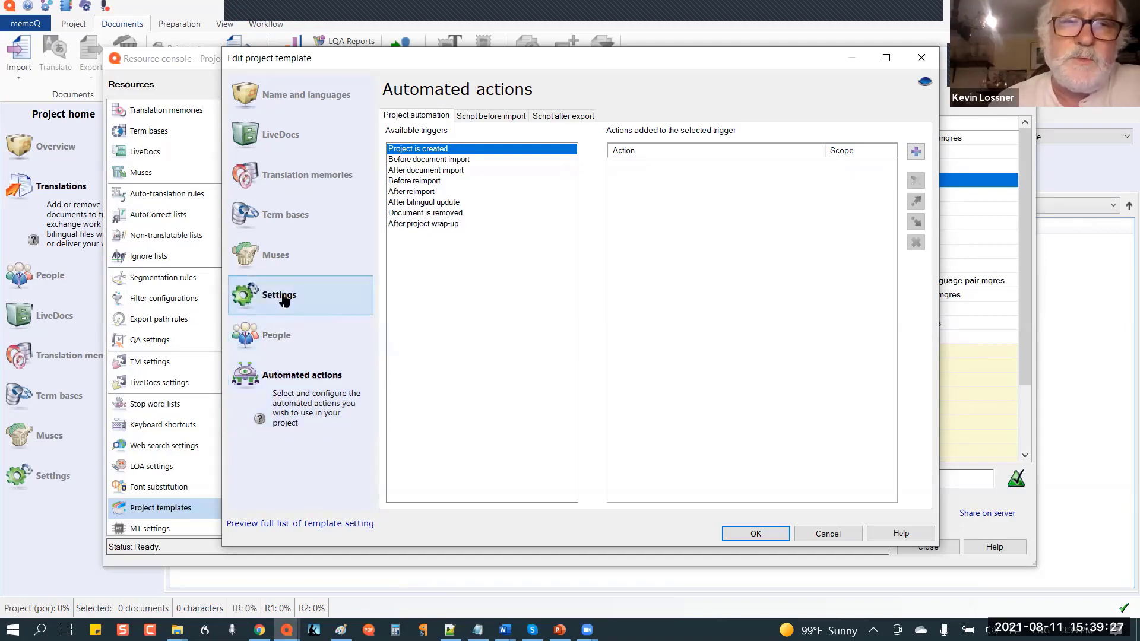
# Step: Examine the *.xls* filter configuration rule in the template's language-independent resources, and close the template and the Resource console without saving
pyautogui.click(282, 296)
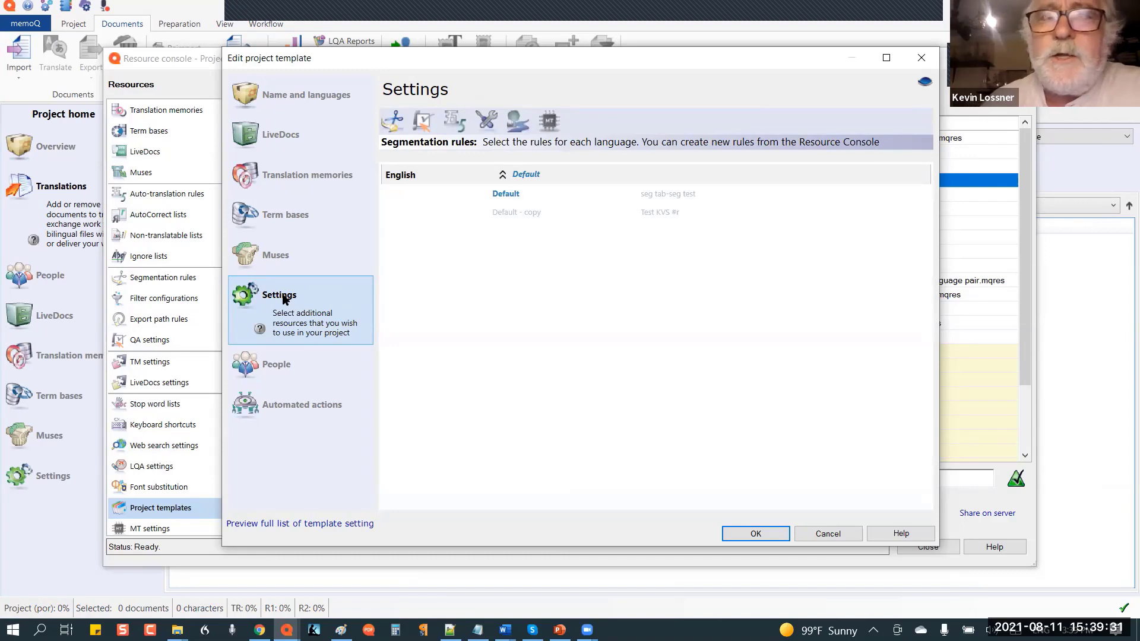
pyautogui.click(486, 121)
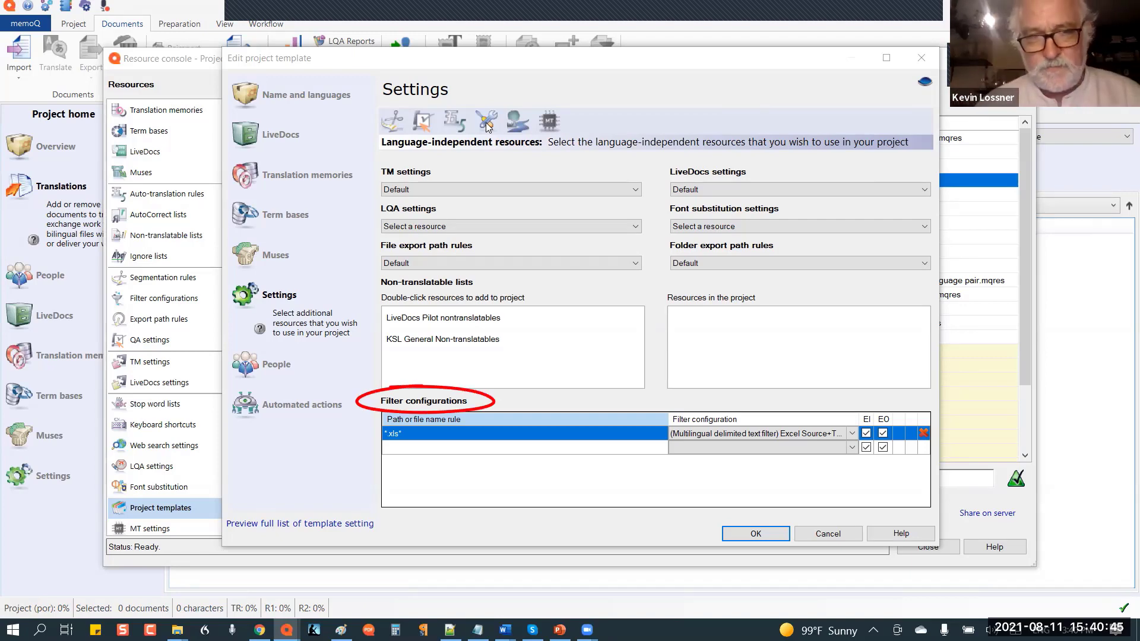
pyautogui.click(446, 433)
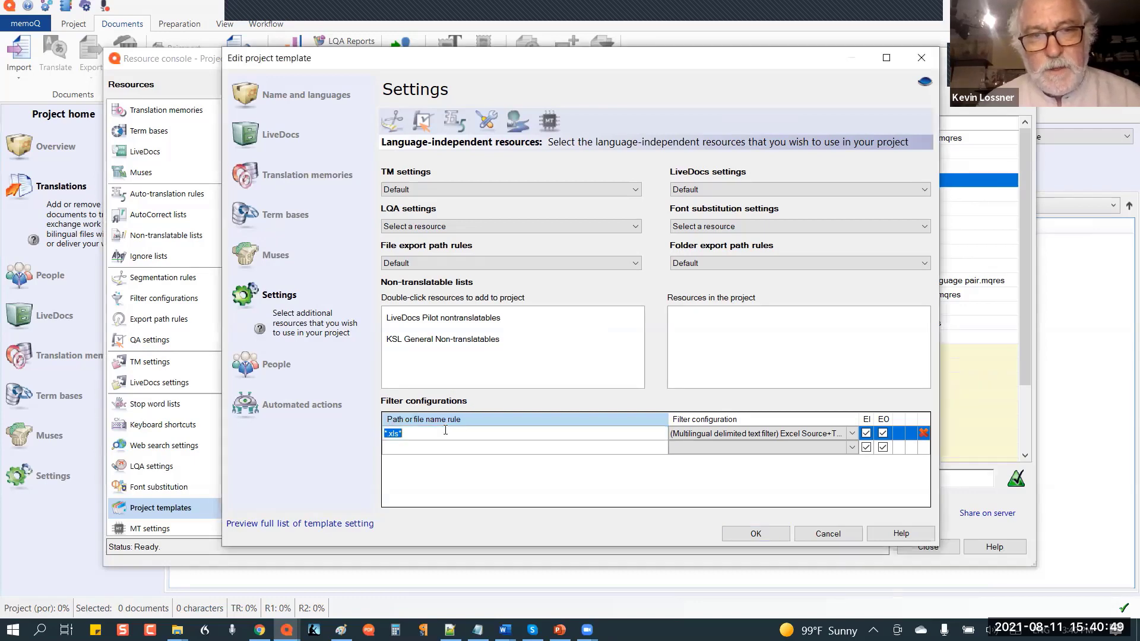
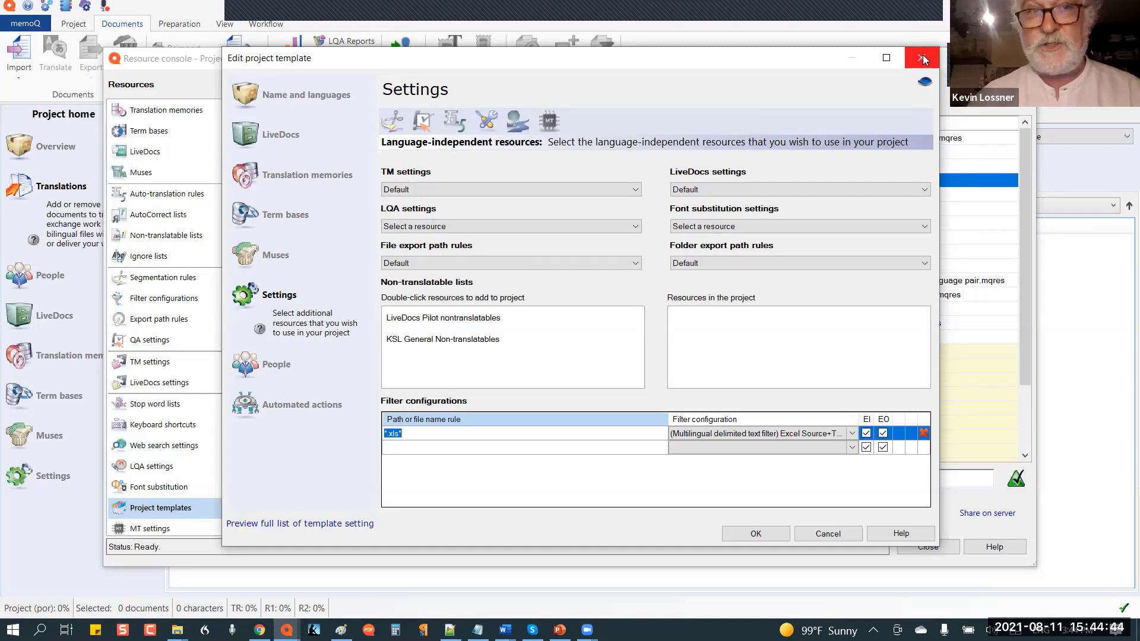
pyautogui.click(923, 57)
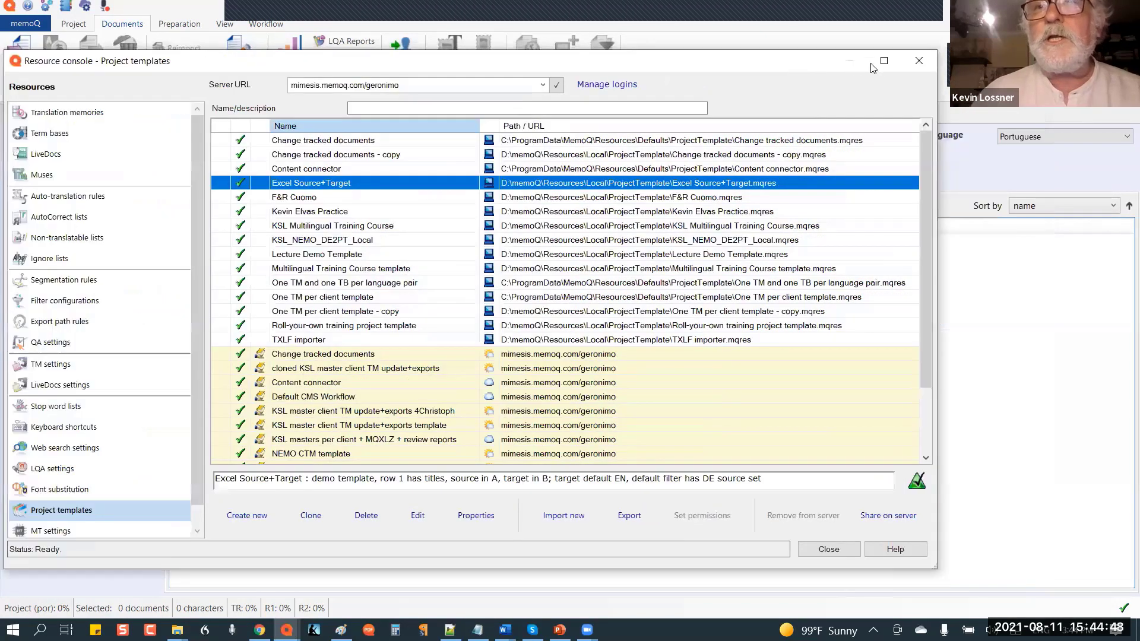
pyautogui.click(918, 63)
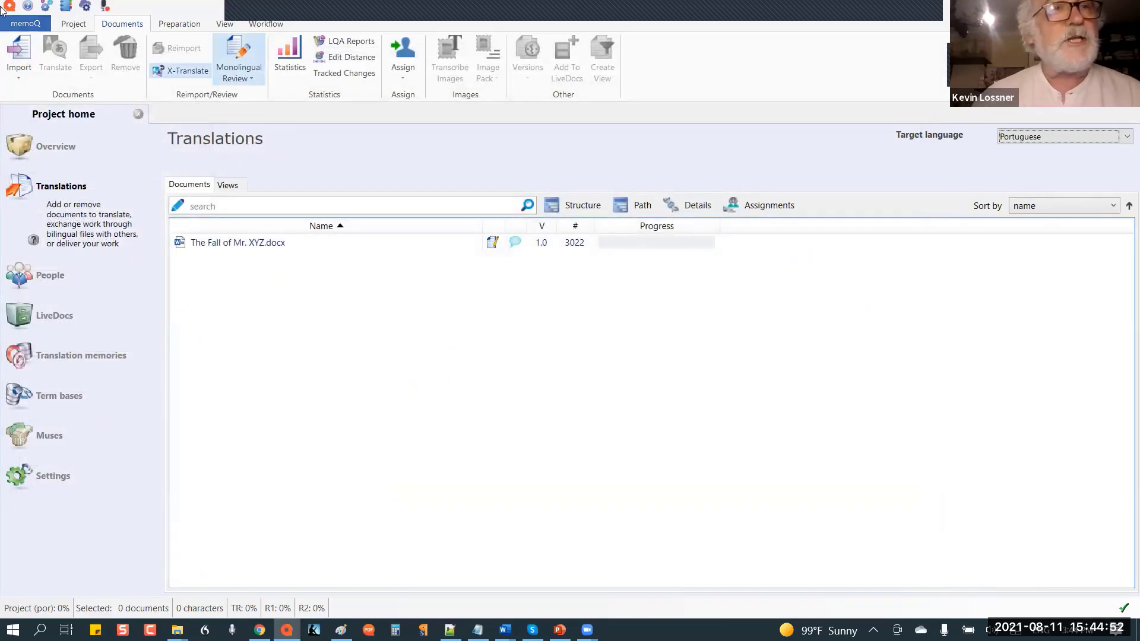
# Step: Close the open project and create a German-to-English one from the Excel Source+Target template, adding Mein kranker Hund.xlsx
pyautogui.click(71, 26)
pyautogui.click(171, 57)
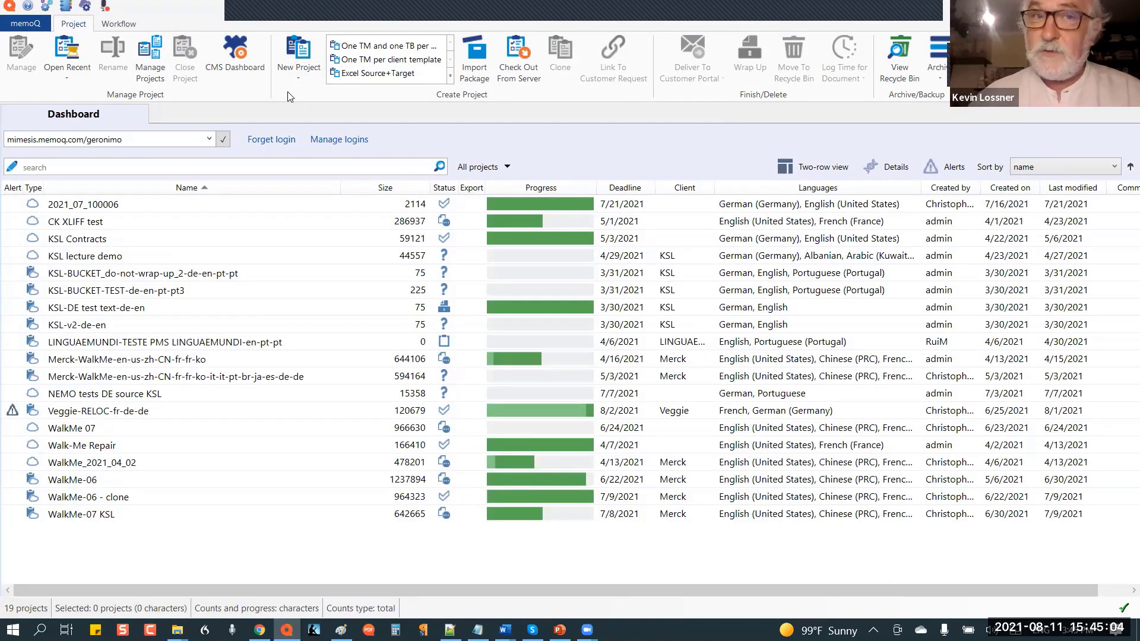
pyautogui.click(401, 73)
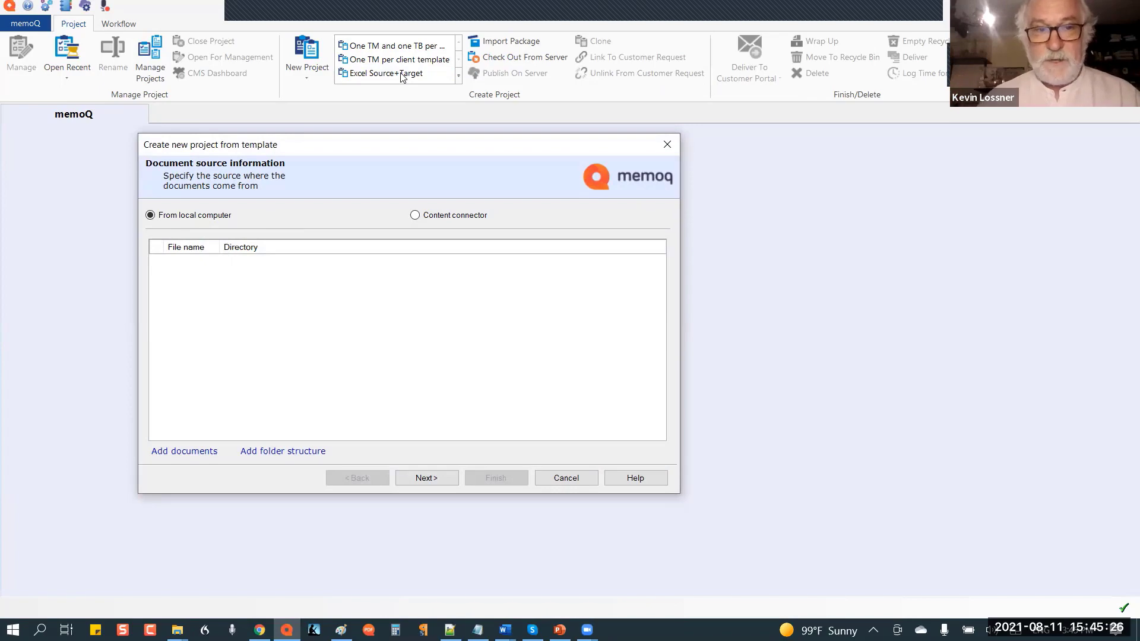
pyautogui.click(198, 453)
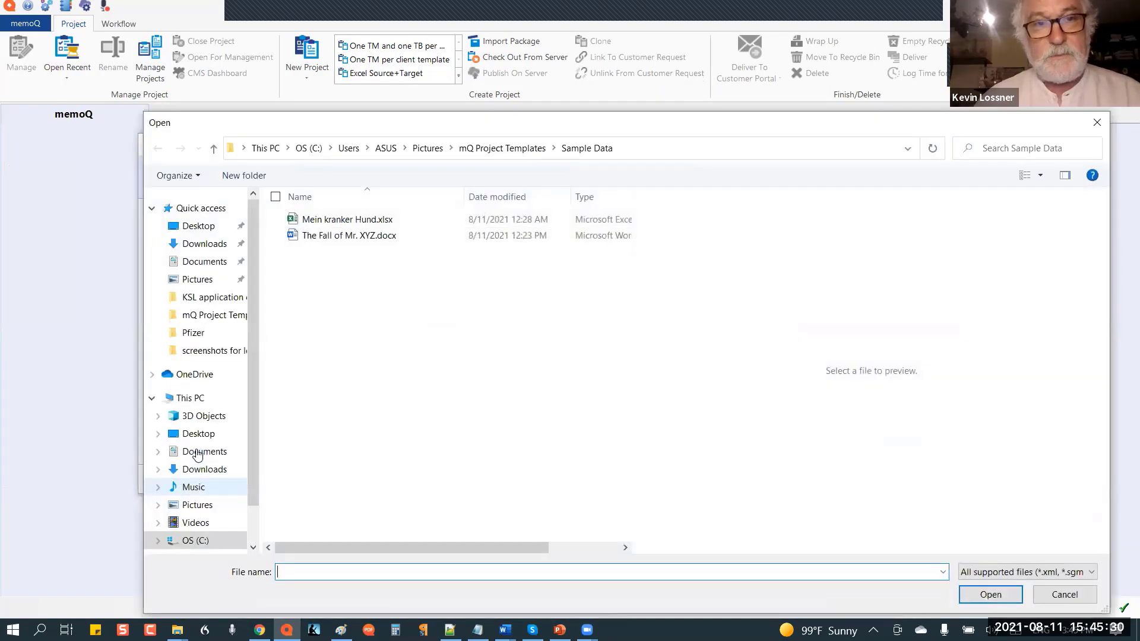
pyautogui.click(333, 220)
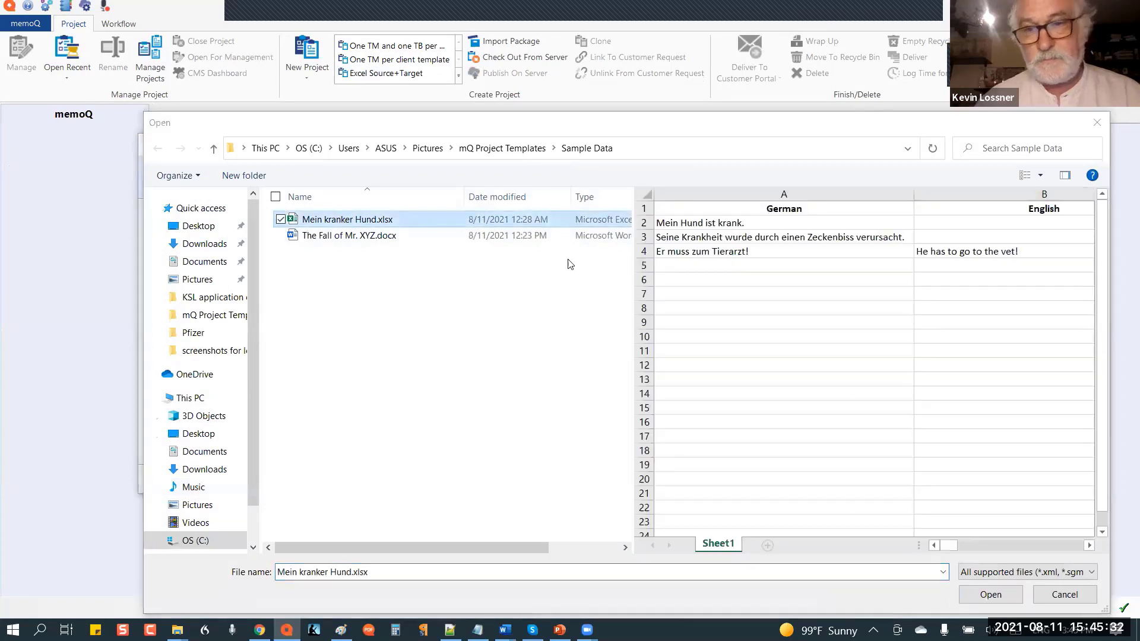
pyautogui.click(991, 594)
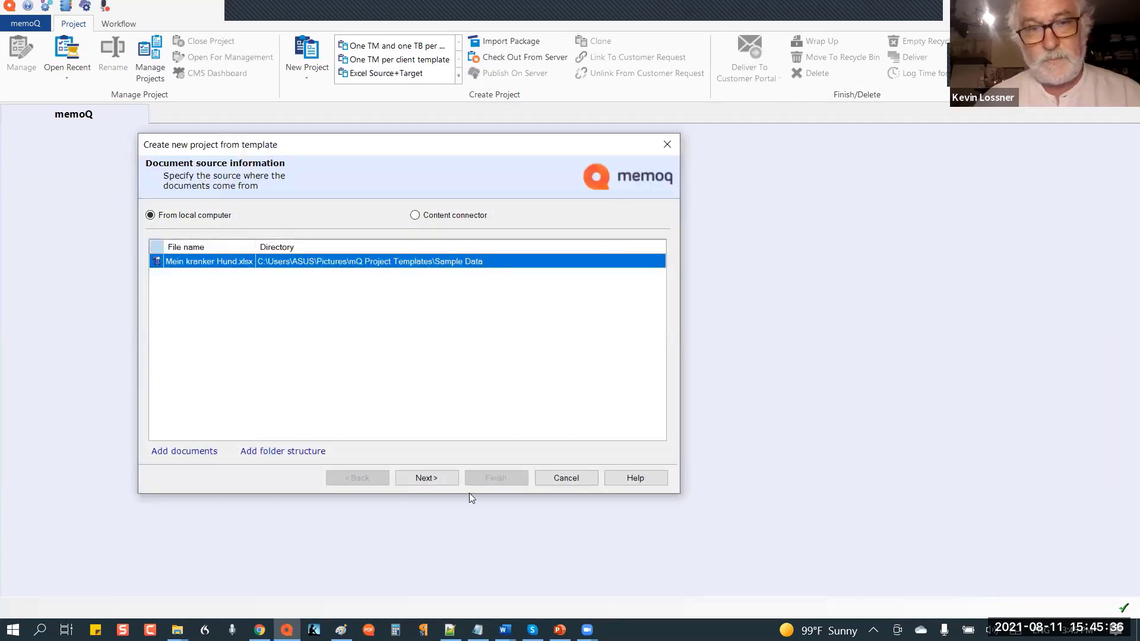
pyautogui.click(440, 478)
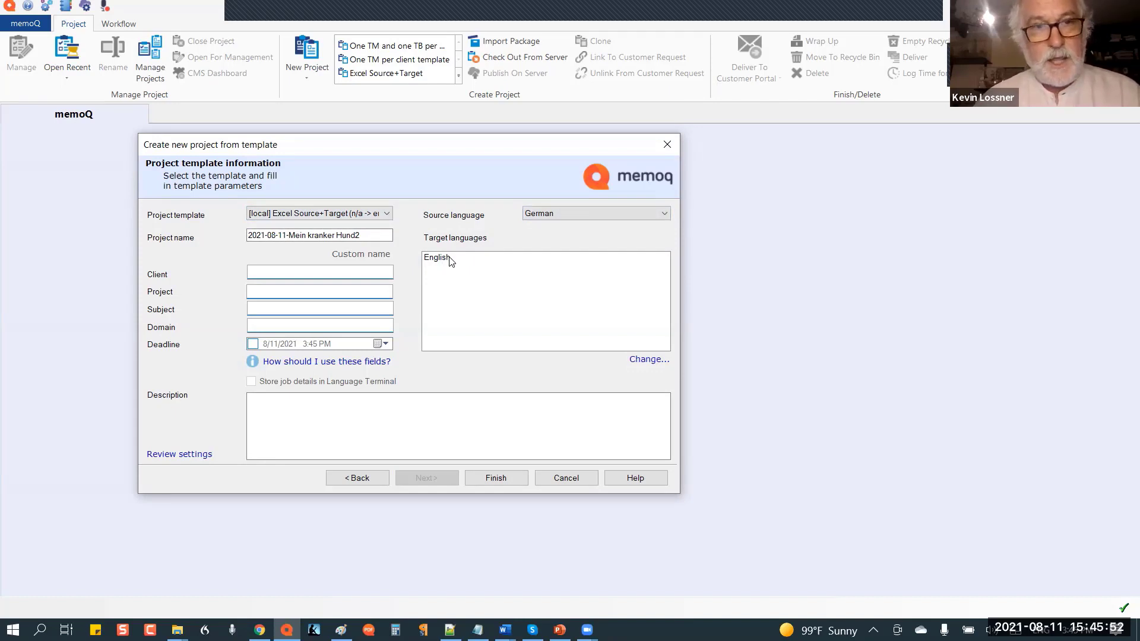
pyautogui.click(497, 483)
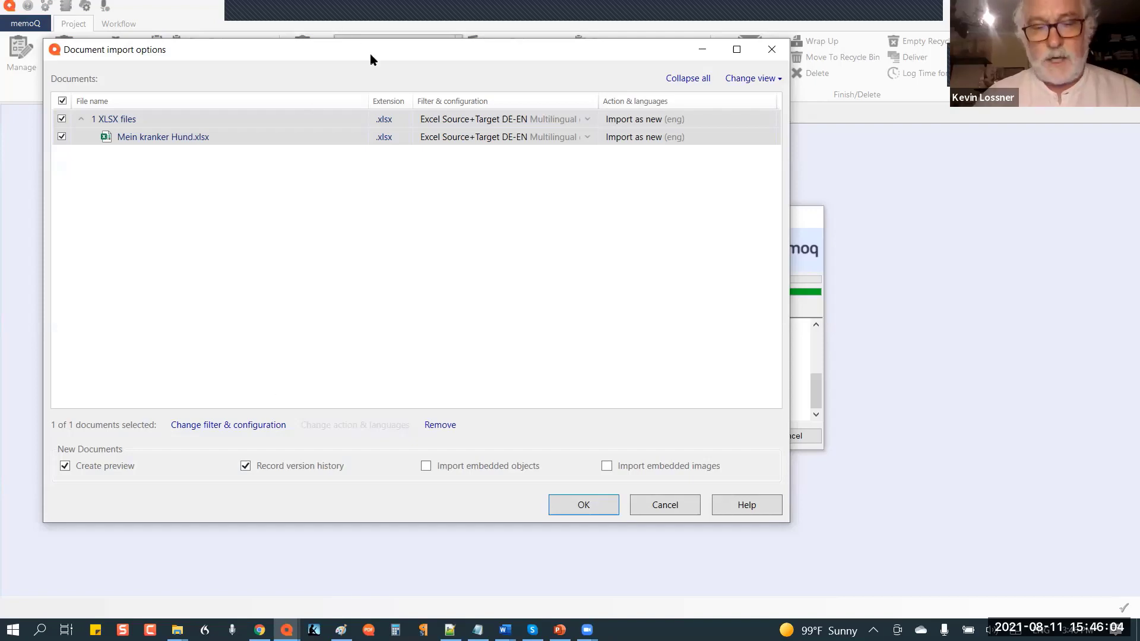
# Step: Examine the import filter configuration's column definitions for Mein kranker Hund.xlsx, including the header row option and columns A and B
pyautogui.moveTo(393, 60); pyautogui.dragTo(500, 51)
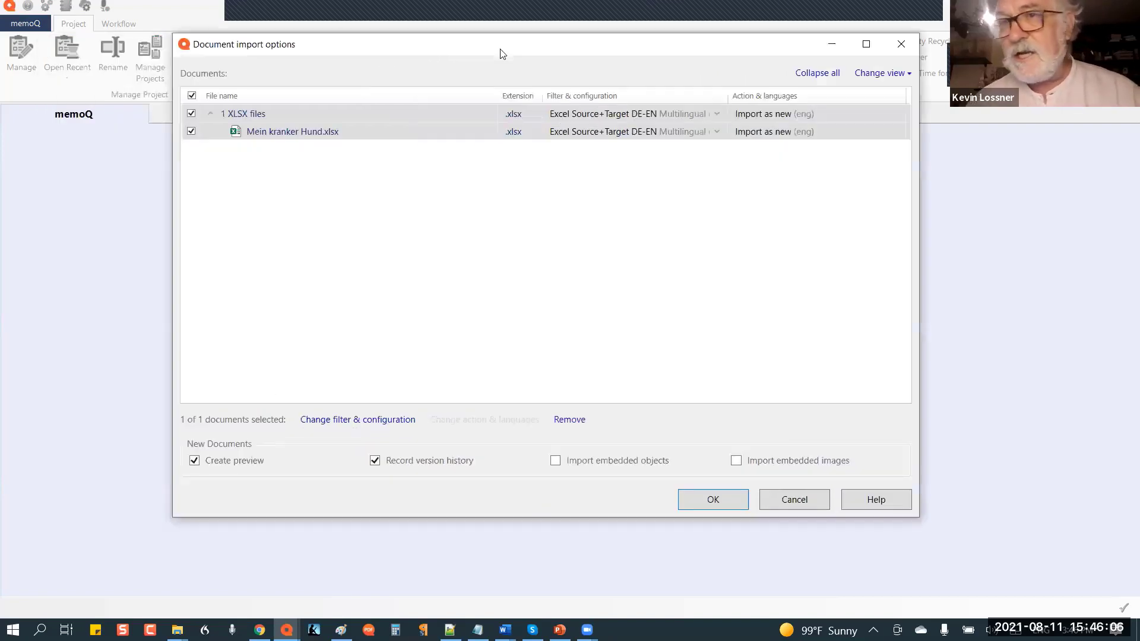
pyautogui.click(357, 422)
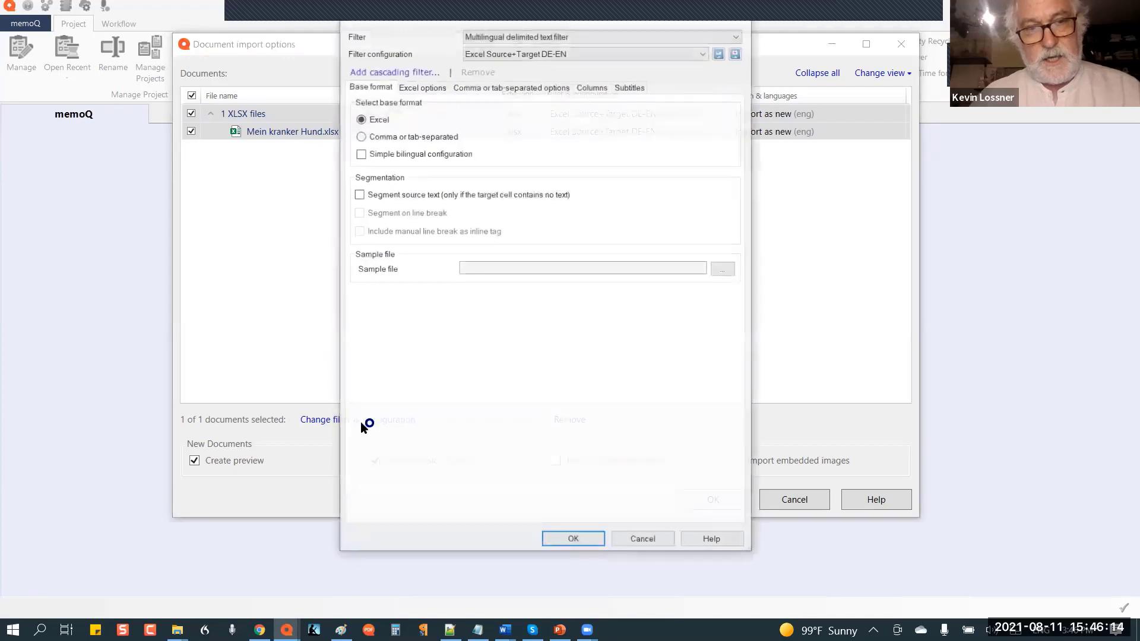
pyautogui.click(597, 89)
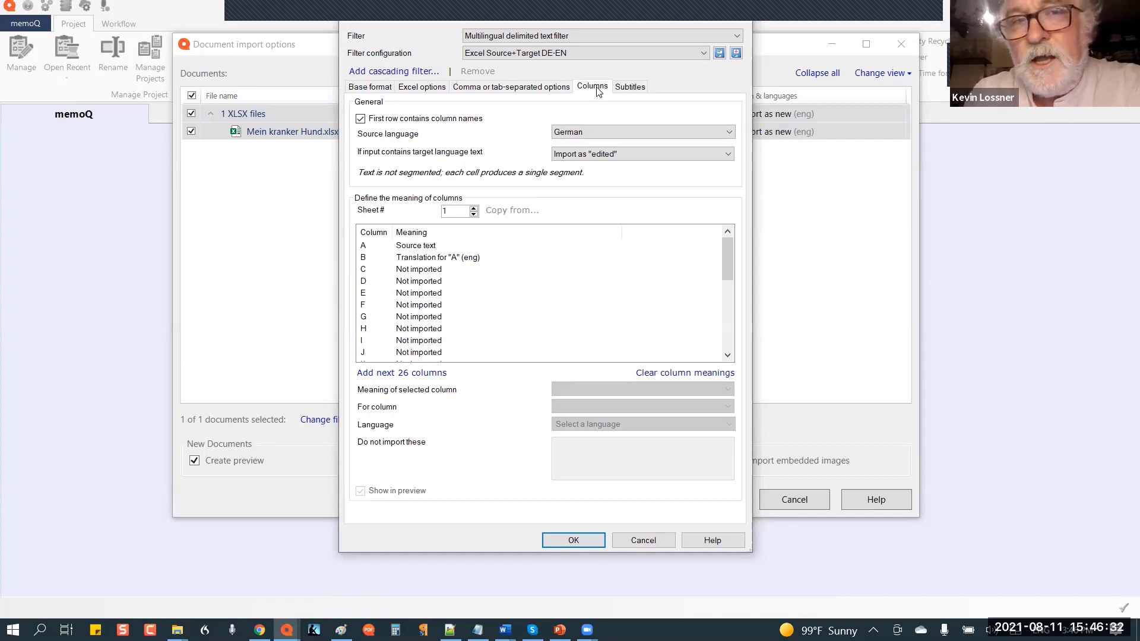
pyautogui.moveTo(388, 114)
pyautogui.mouseDown()
pyautogui.moveTo(356, 119)
pyautogui.moveTo(413, 153)
pyautogui.moveTo(375, 116)
pyautogui.mouseUp()
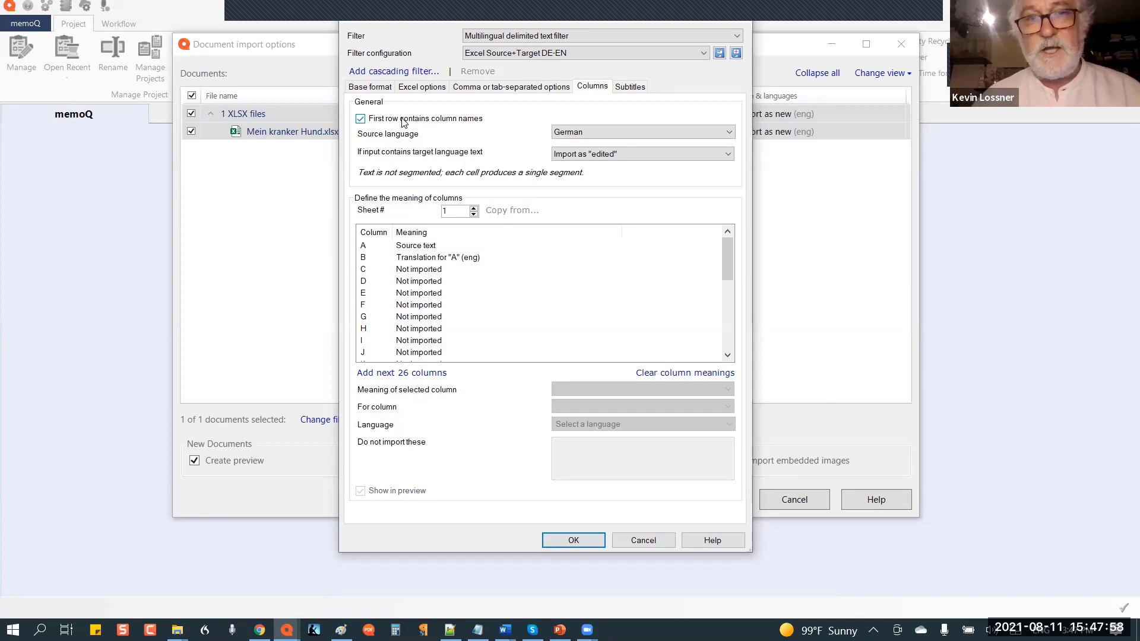
pyautogui.click(418, 248)
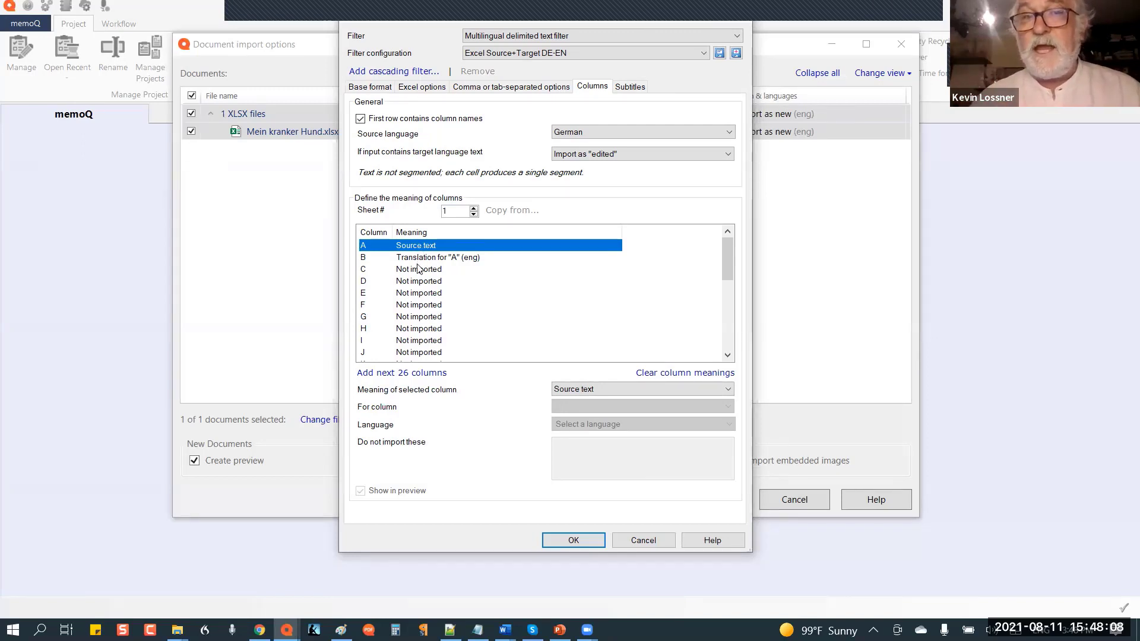
pyautogui.click(420, 261)
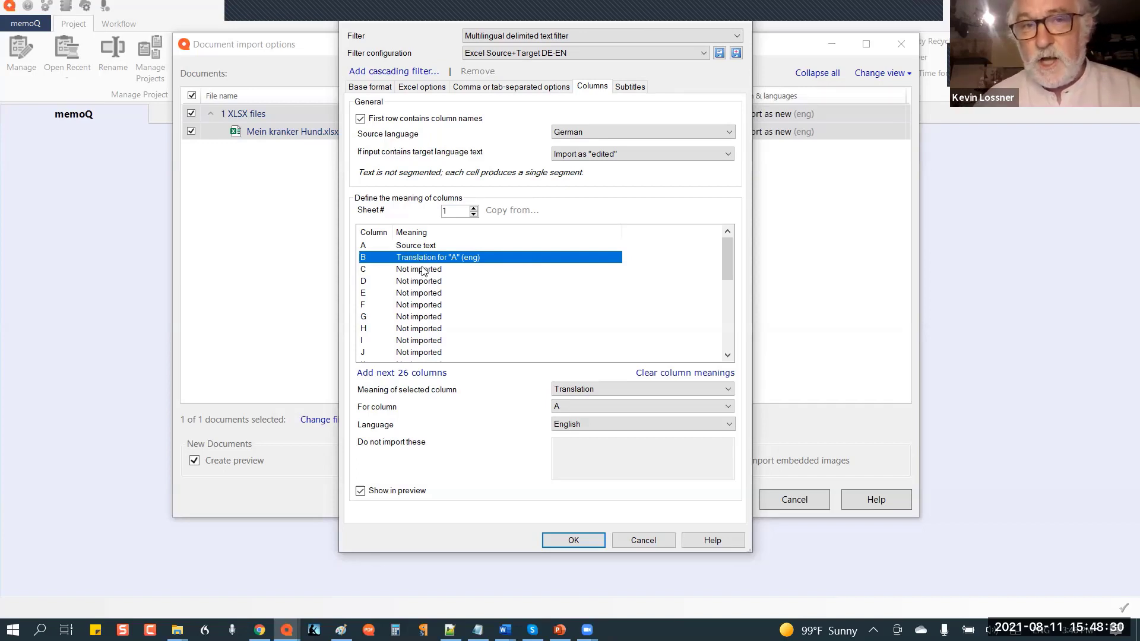
# Step: Try assigning the Context meaning to column C in the filter configuration, and discard the unsaved changes
pyautogui.click(423, 271)
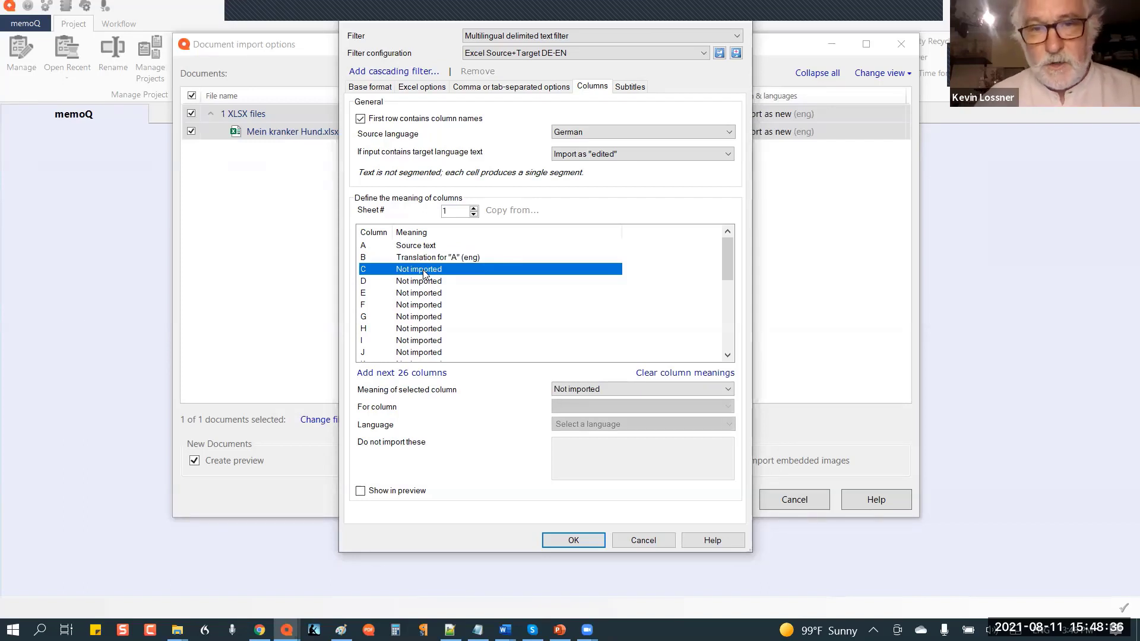
pyautogui.click(709, 390)
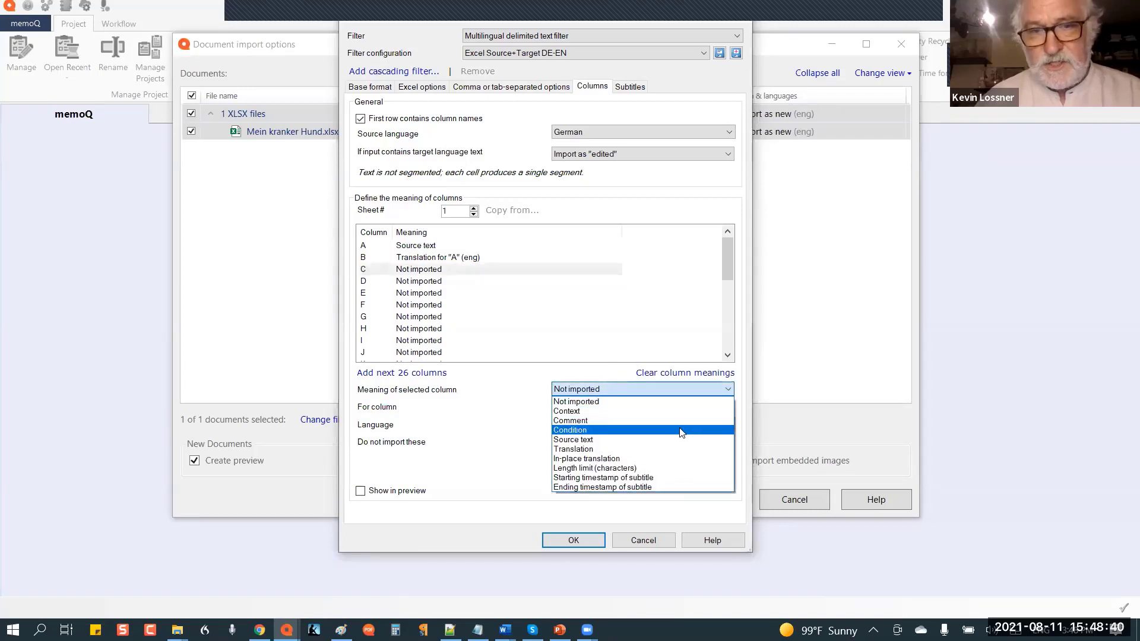
pyautogui.click(650, 411)
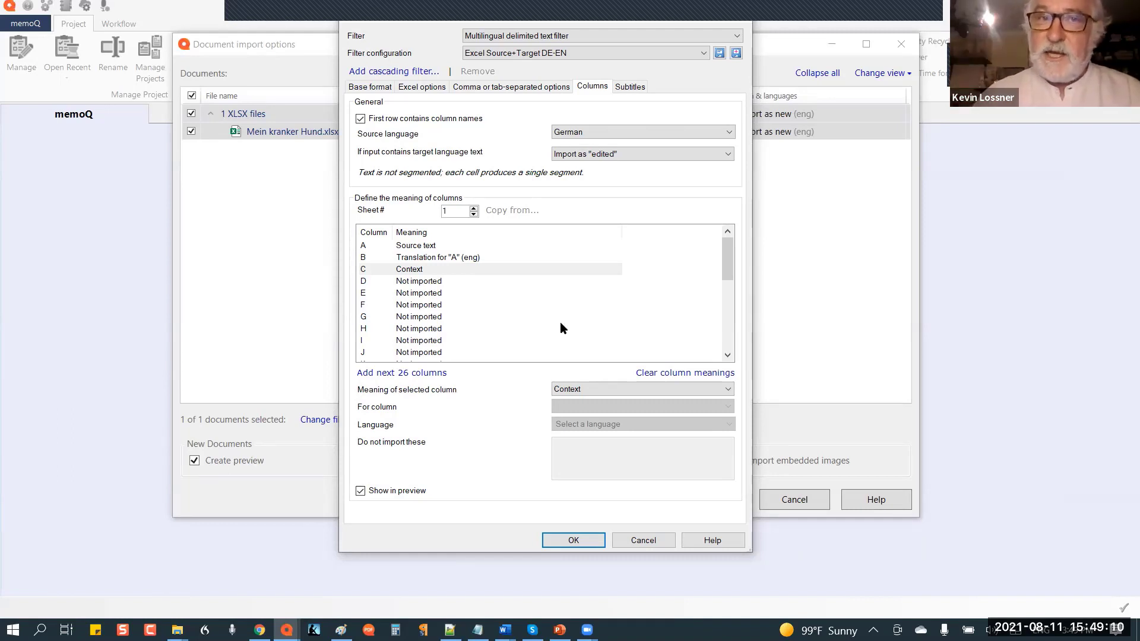
pyautogui.moveTo(534, 39)
pyautogui.mouseDown()
pyautogui.moveTo(452, 45)
pyautogui.moveTo(625, 50)
pyautogui.mouseUp()
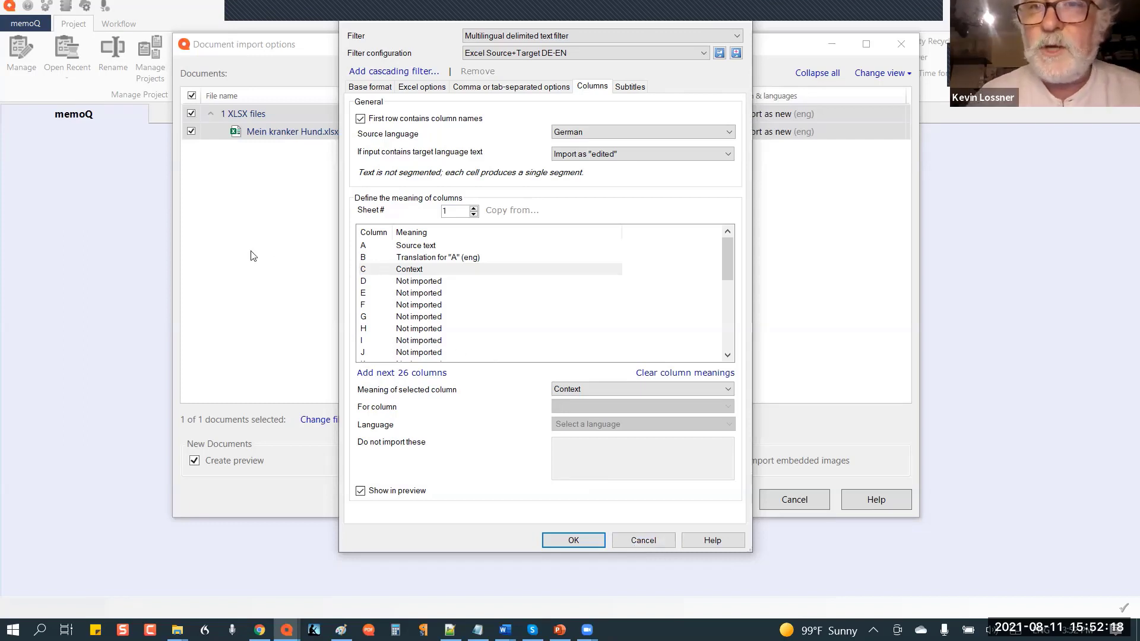
pyautogui.click(741, 17)
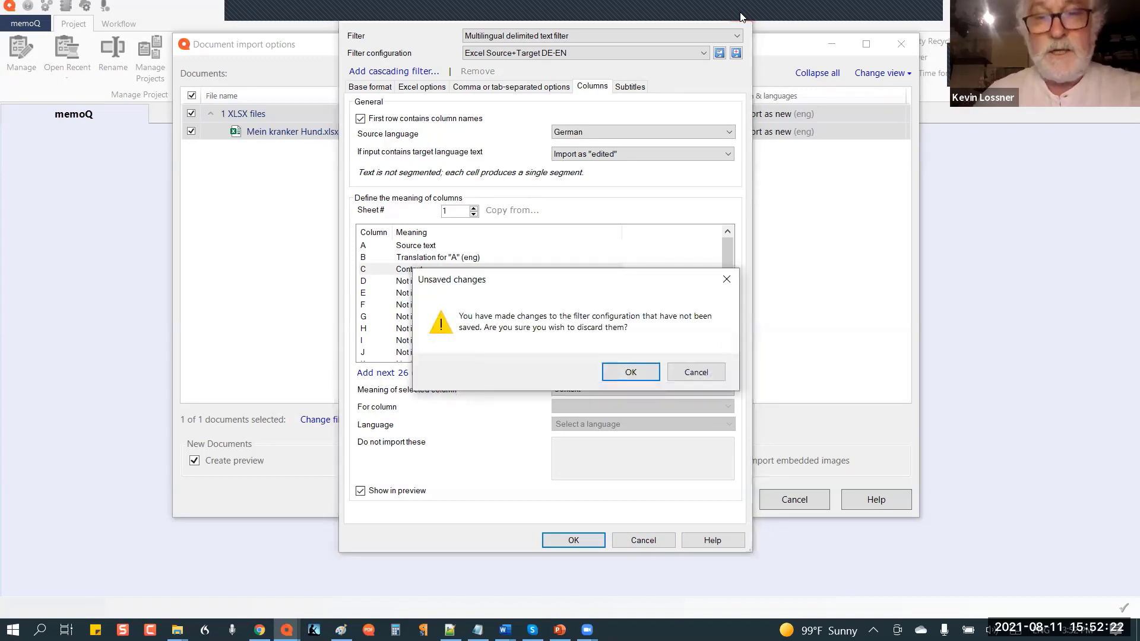
pyautogui.click(638, 370)
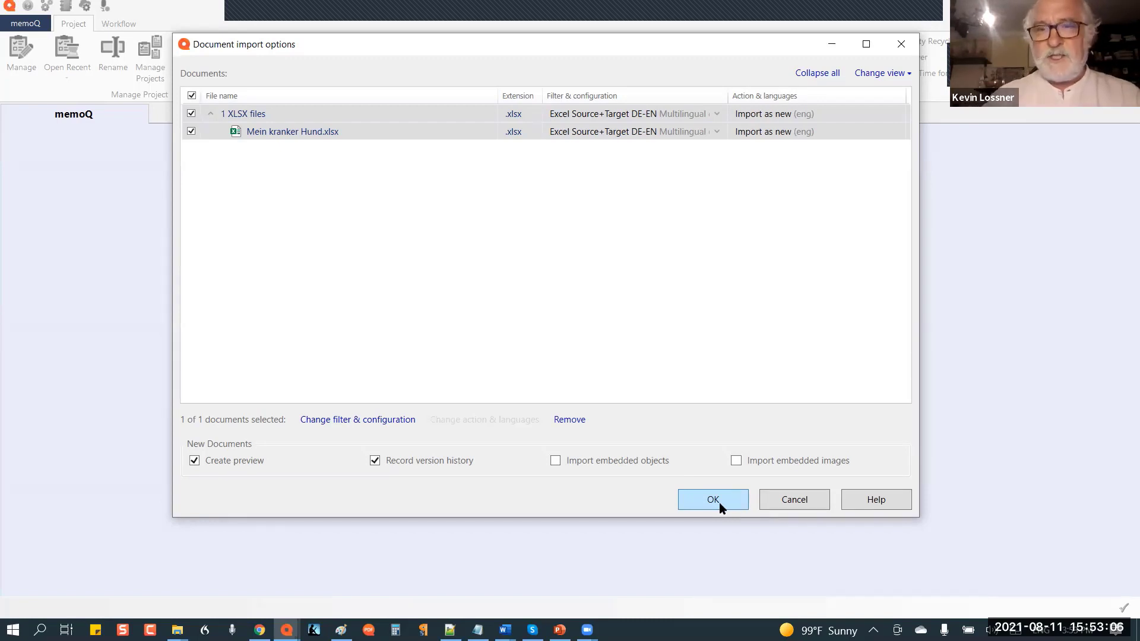
# Step: Import Mein kranker Hund.xlsx with the preset filter, open it for translation, and go to the third segment's target
pyautogui.click(712, 500)
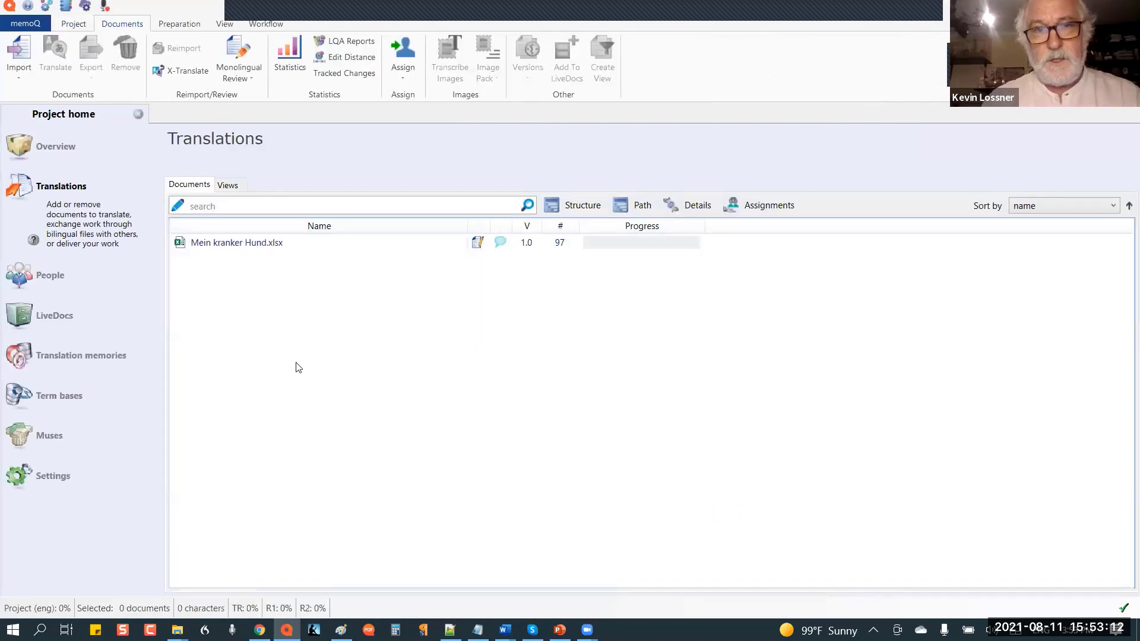
pyautogui.click(209, 244)
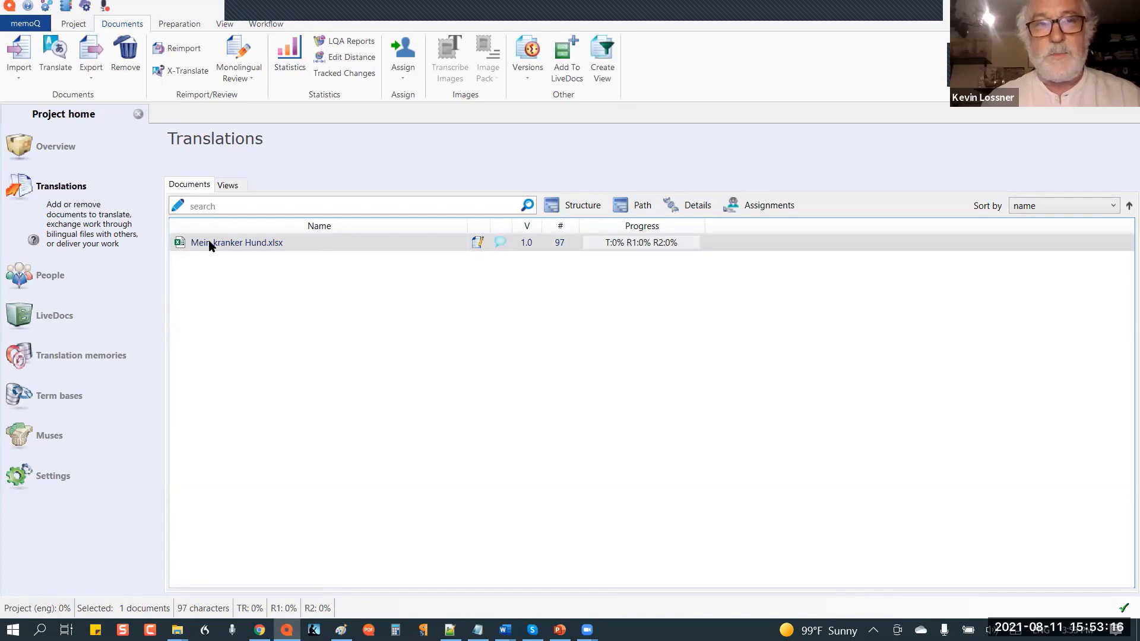
pyautogui.doubleClick(210, 243)
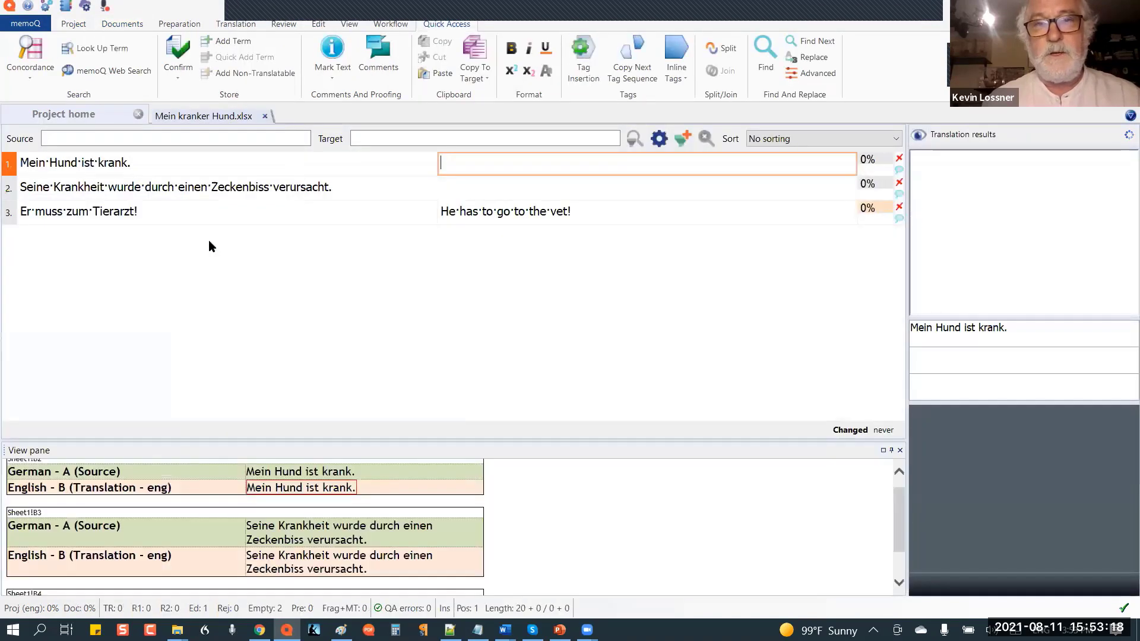
pyautogui.click(619, 214)
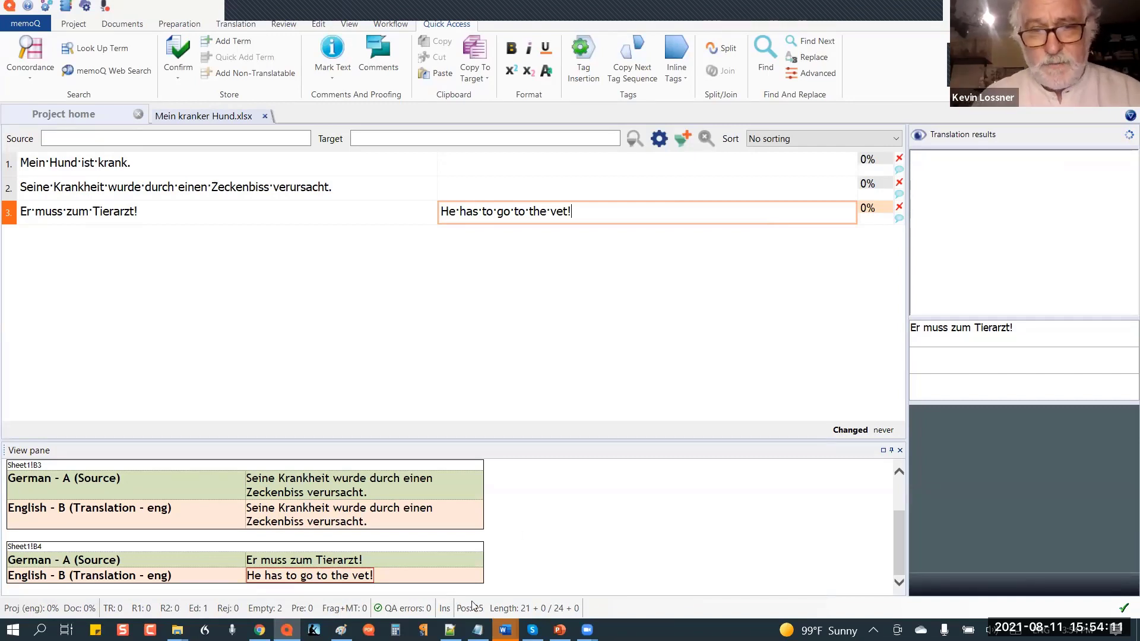
pyautogui.moveTo(287, 631)
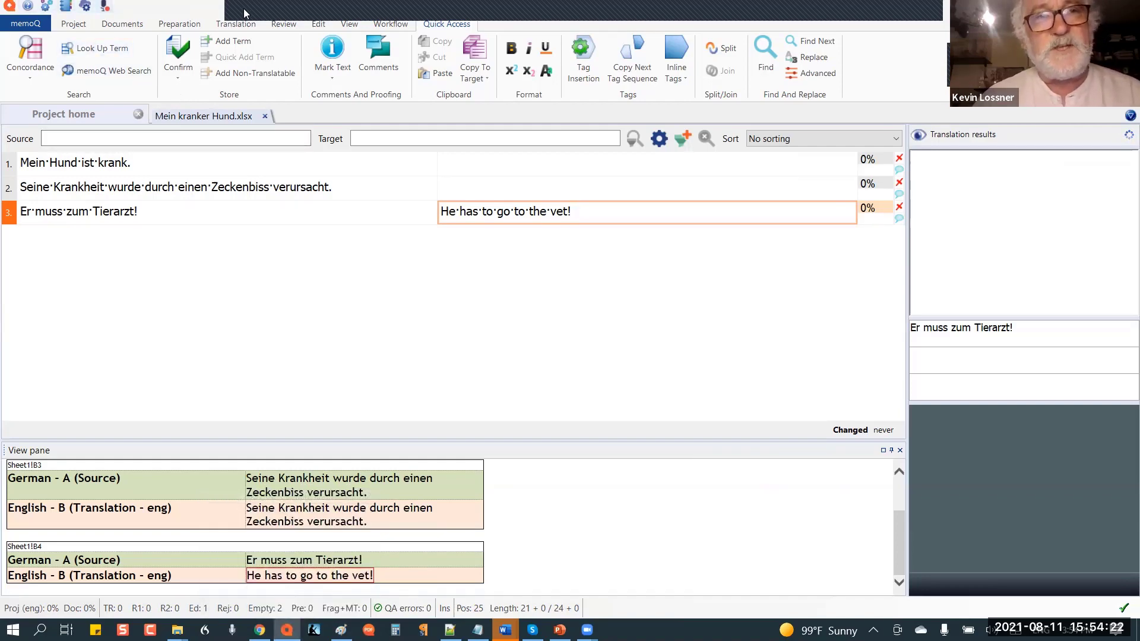
# Step: Remove One TM and one TB per language pair and One TM per client template from the ribbon's template list
pyautogui.click(80, 25)
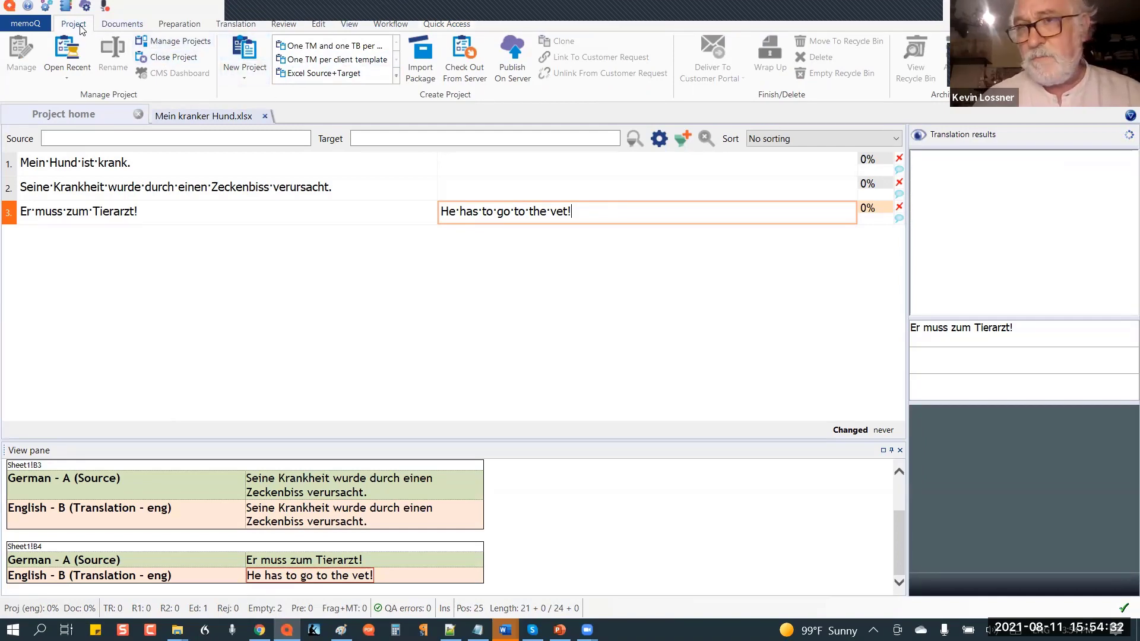
pyautogui.click(396, 77)
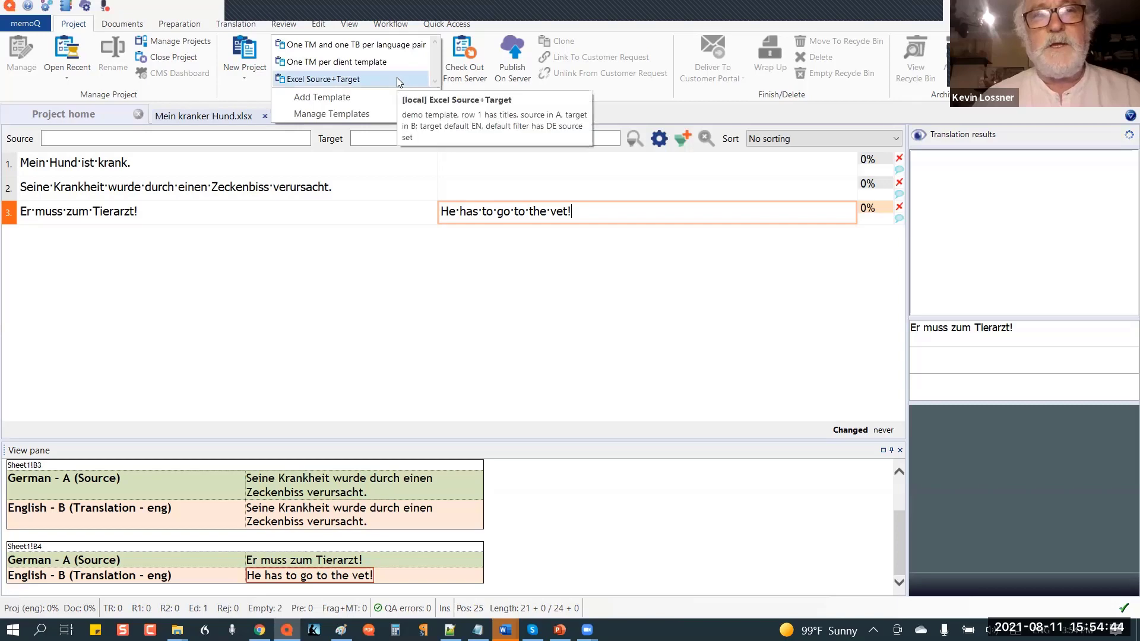
pyautogui.click(395, 116)
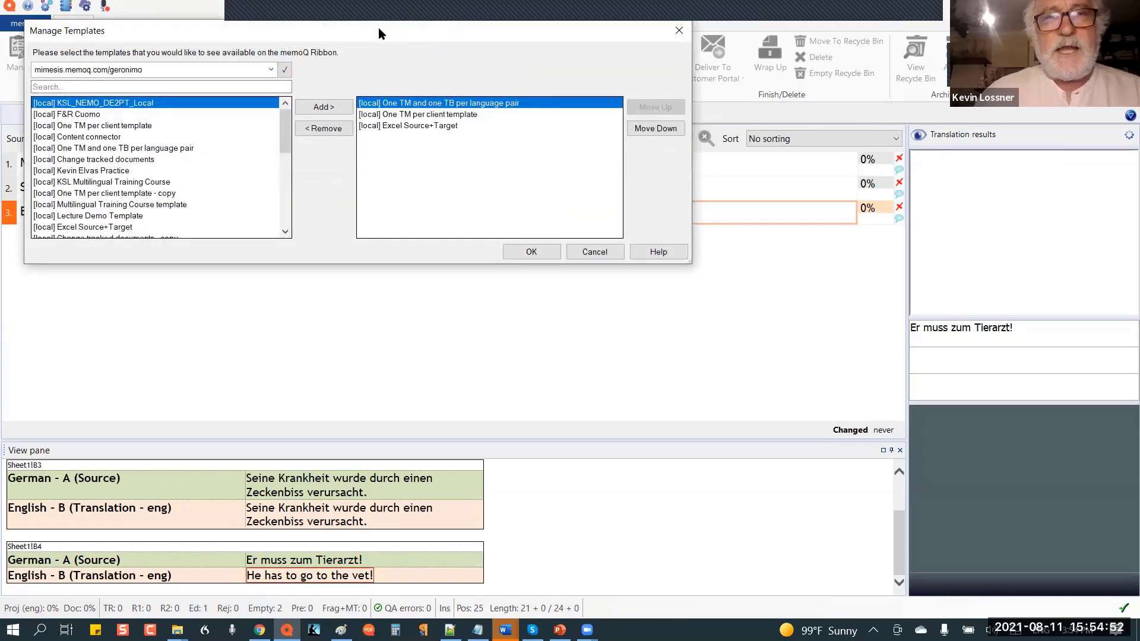
pyautogui.moveTo(380, 32); pyautogui.dragTo(576, 169)
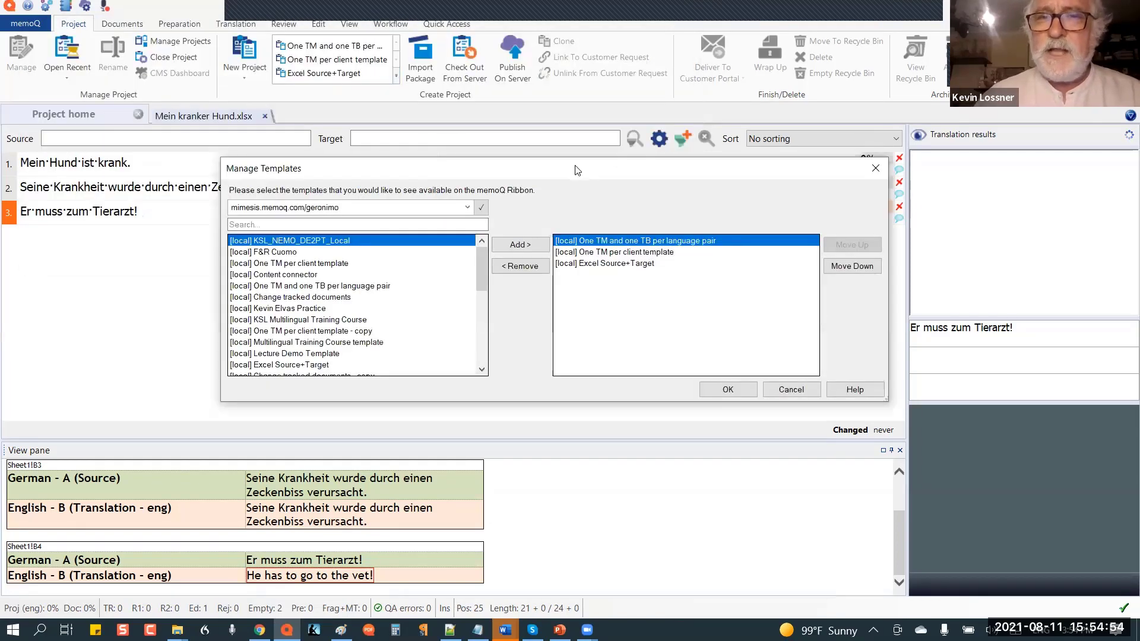
pyautogui.click(518, 269)
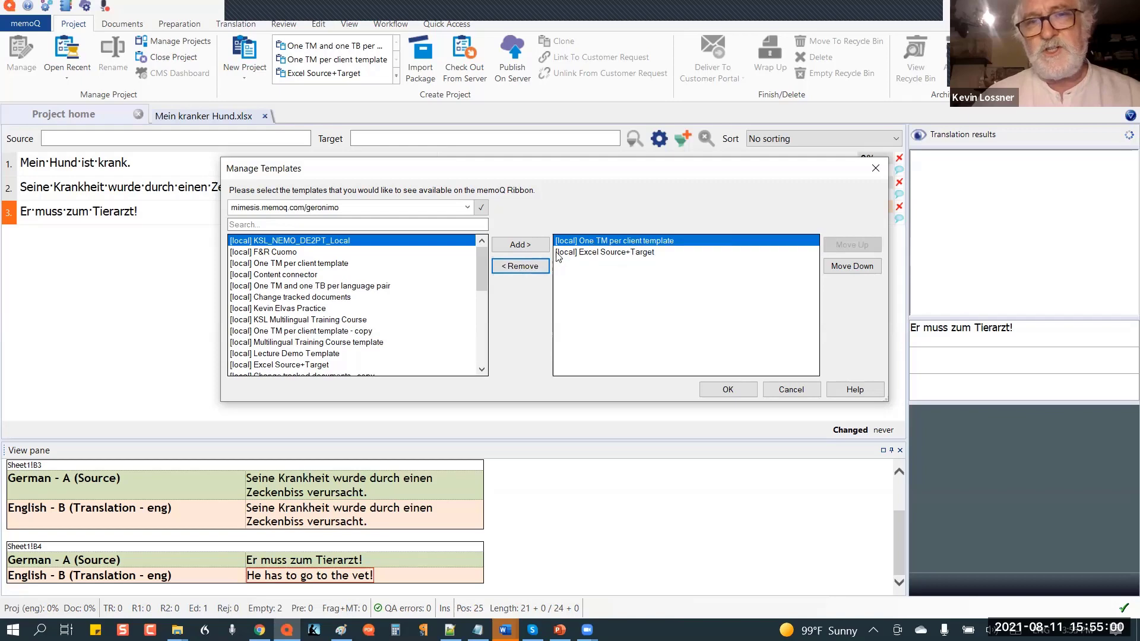
pyautogui.click(537, 268)
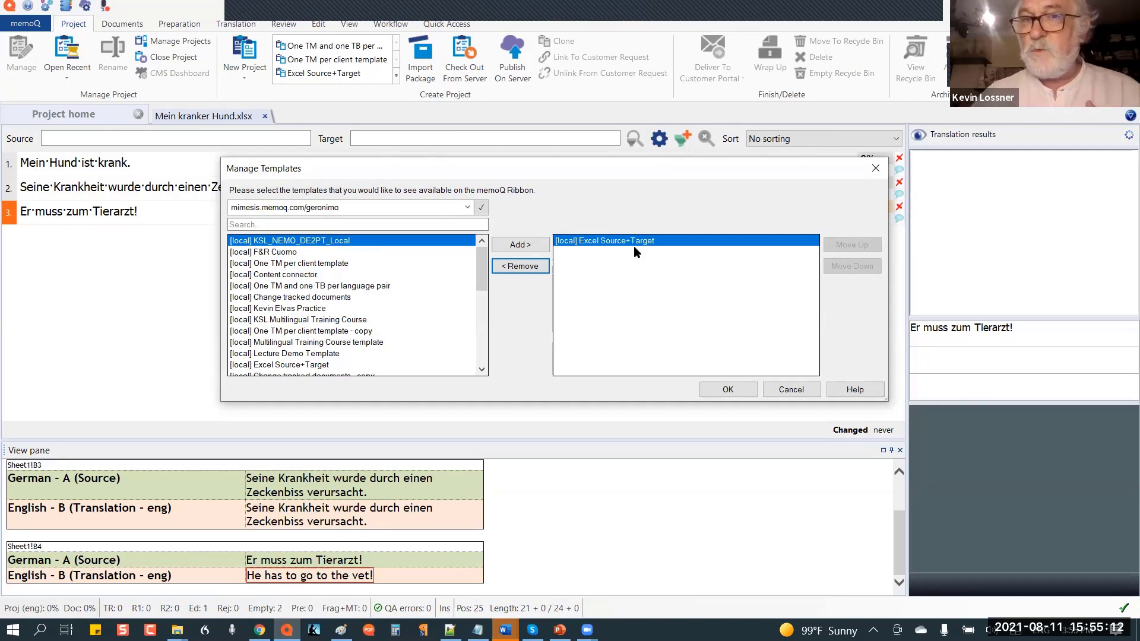
pyautogui.moveTo(635, 248)
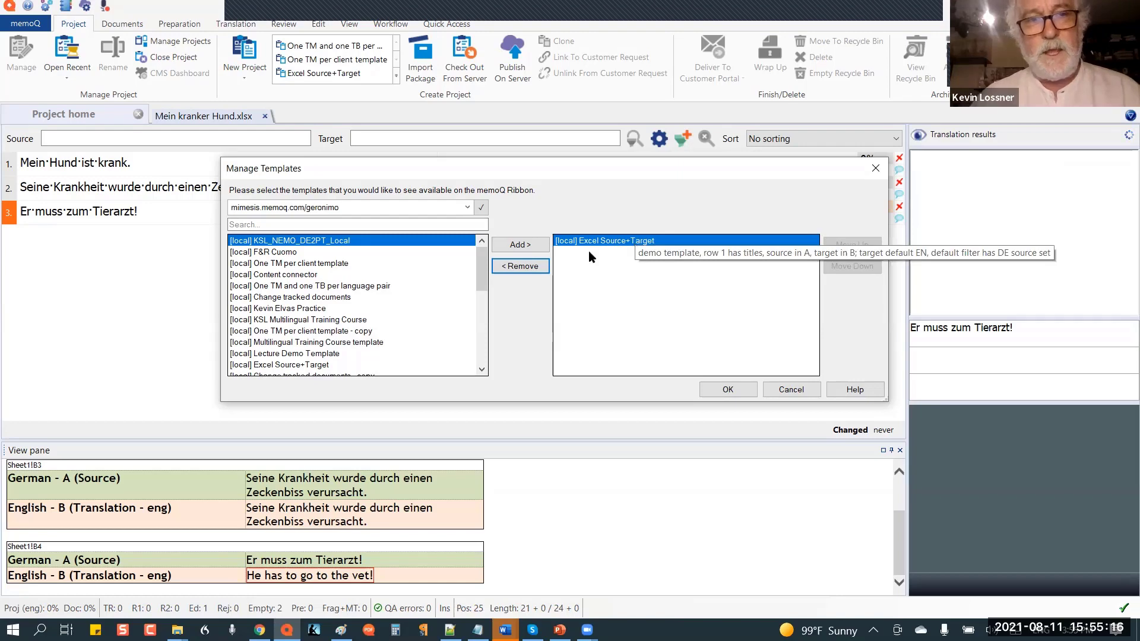
# Step: Add the local templates KSL_NEMO_DE2PT_Local and KSL Multilingual Training Course to the ribbon's template list, and save the selection
pyautogui.click(357, 240)
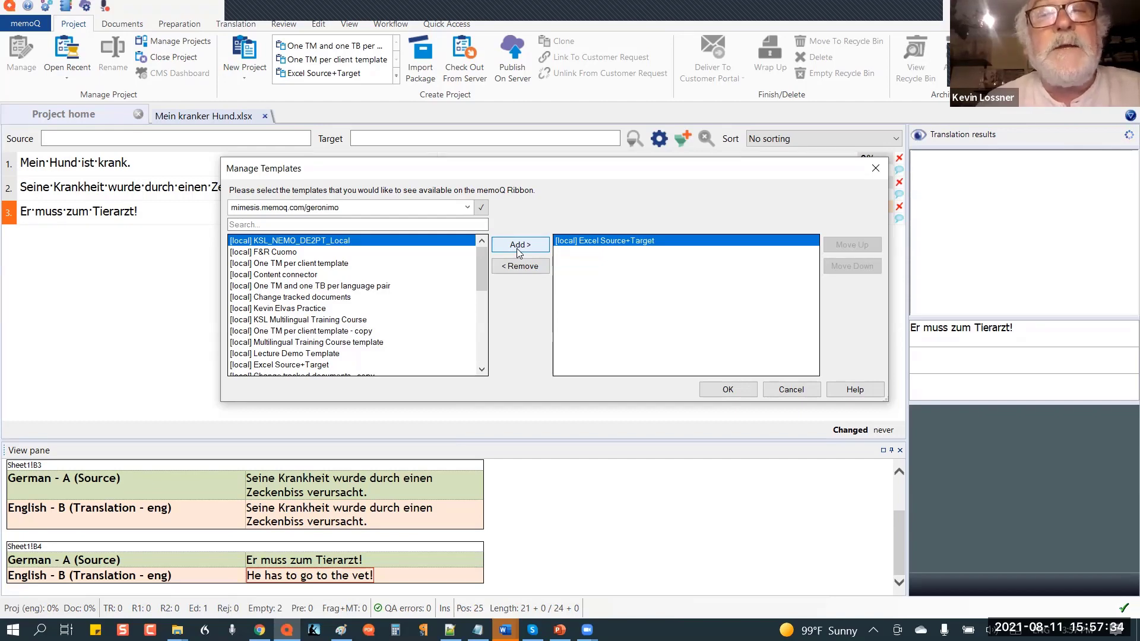
pyautogui.click(519, 248)
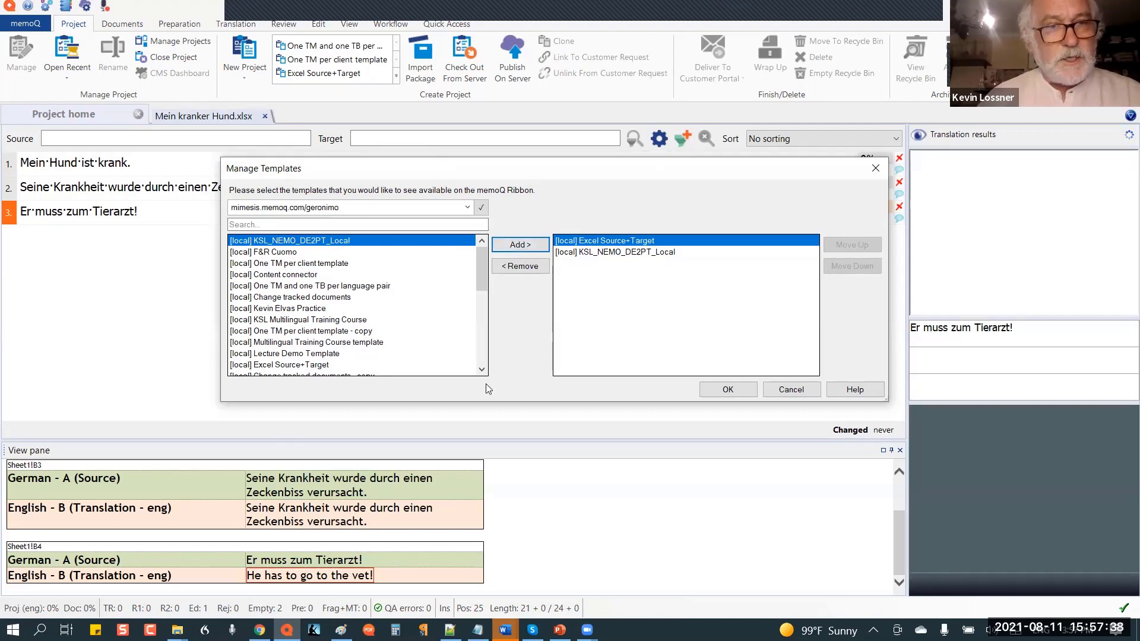
pyautogui.click(368, 321)
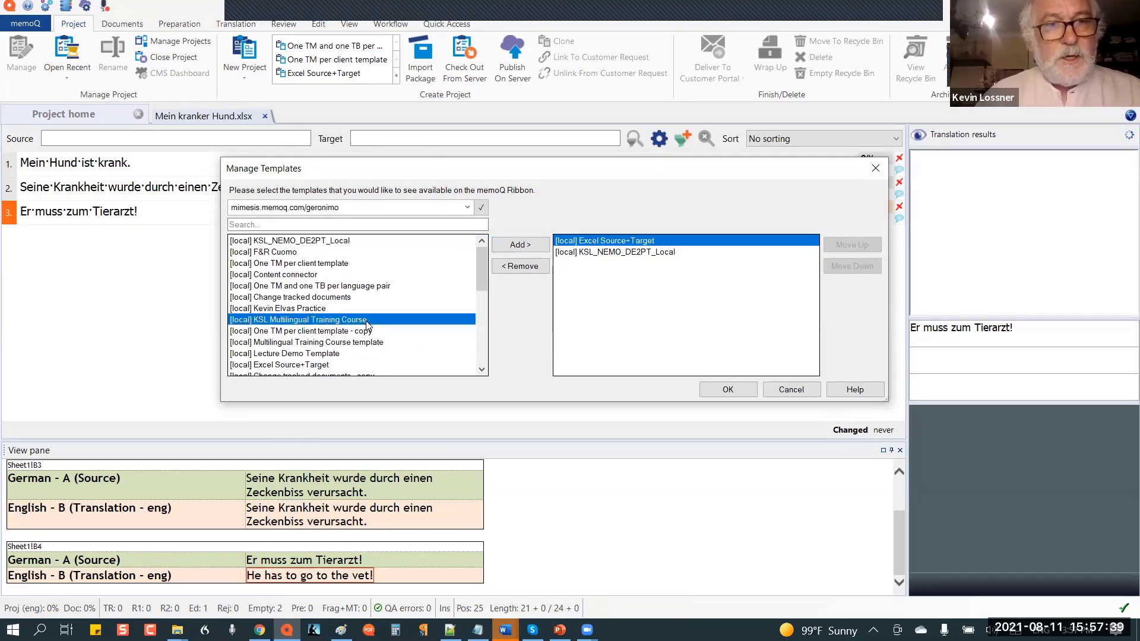
pyautogui.click(523, 248)
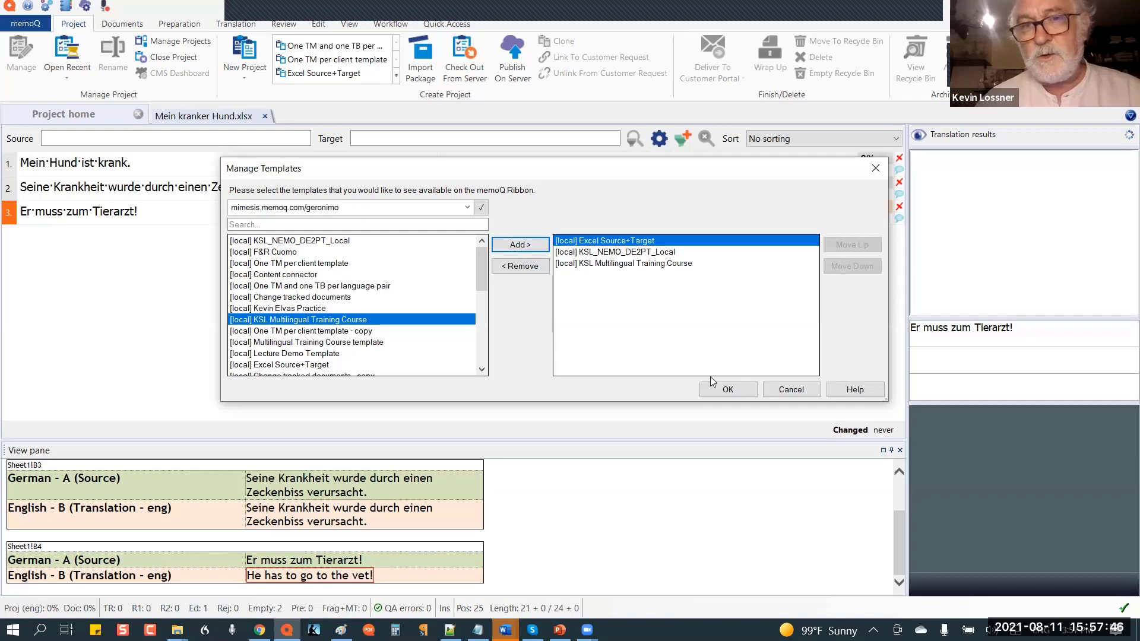
pyautogui.click(735, 393)
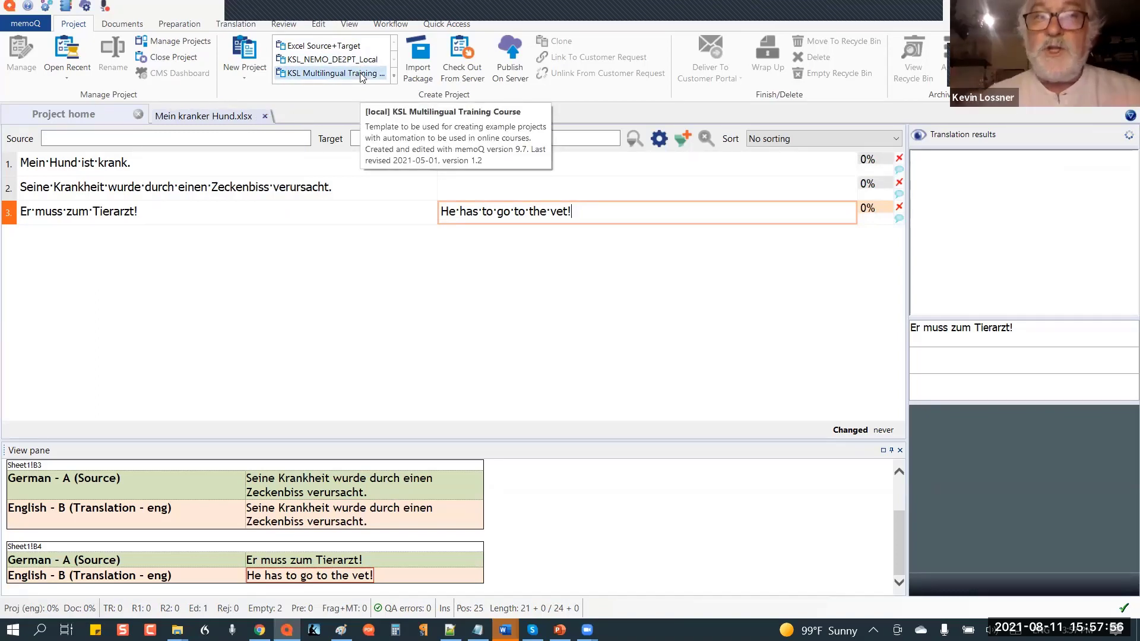
# Step: Review the selection of templates offered on the ribbon, and leave it without making changes
pyautogui.click(395, 79)
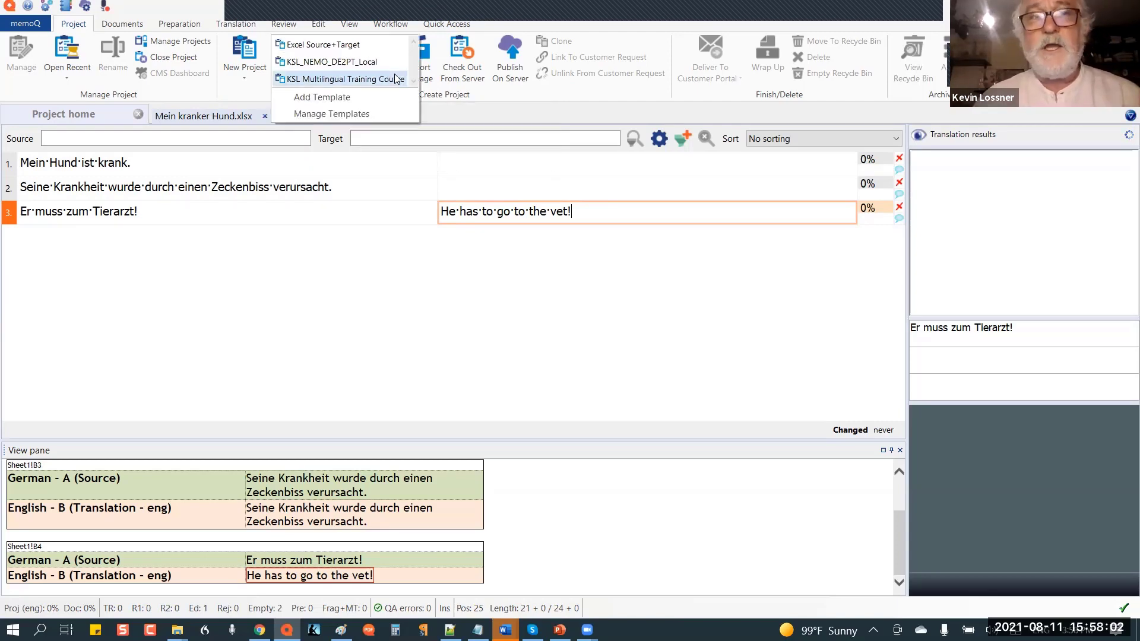
pyautogui.click(367, 112)
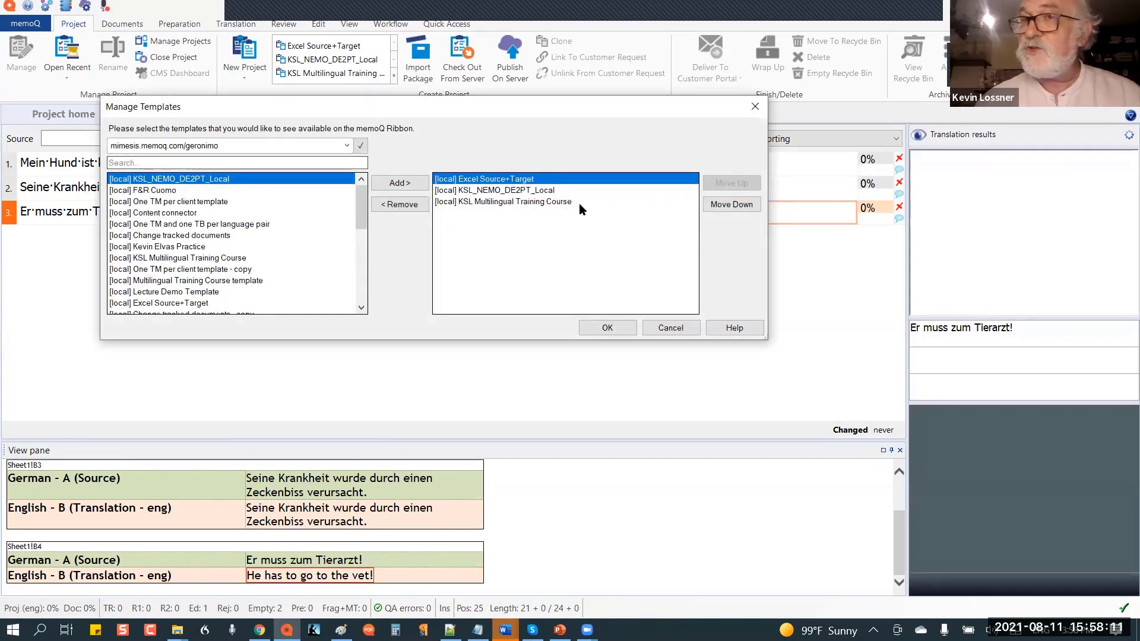
pyautogui.click(758, 107)
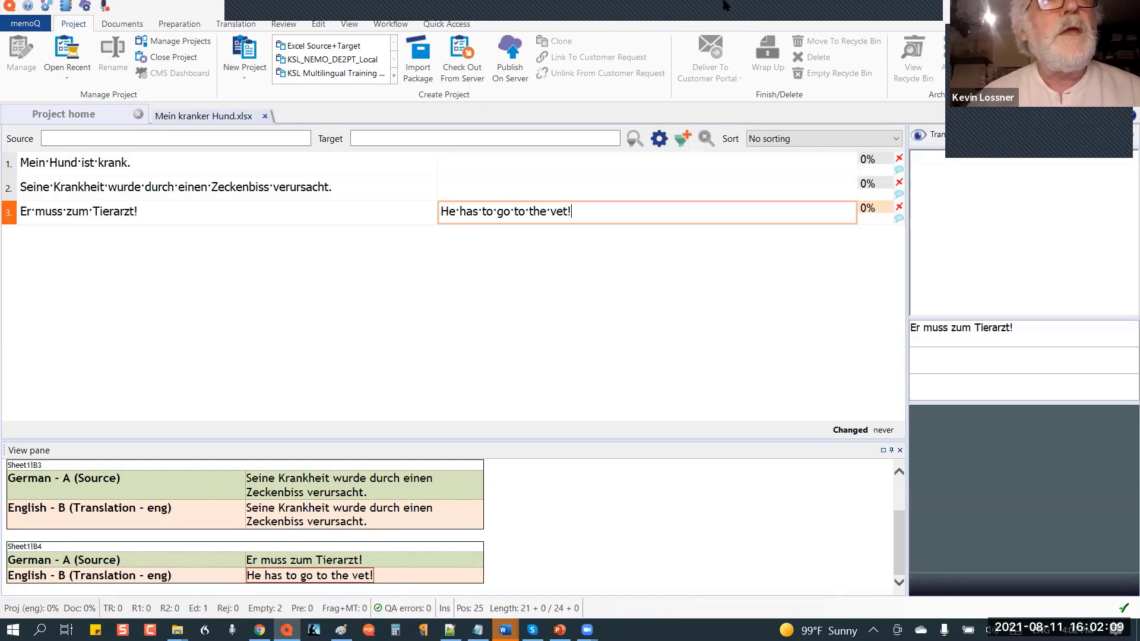
# Step: Create an online project template named Backup Deleted Files in the Resource console
pyautogui.click(65, 6)
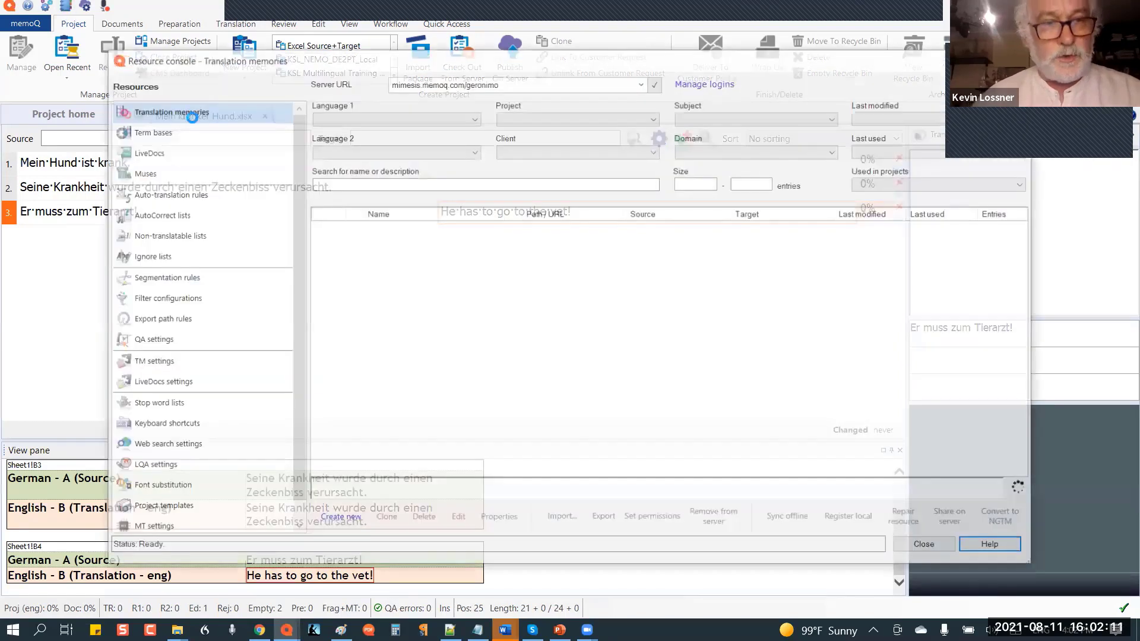
pyautogui.click(157, 508)
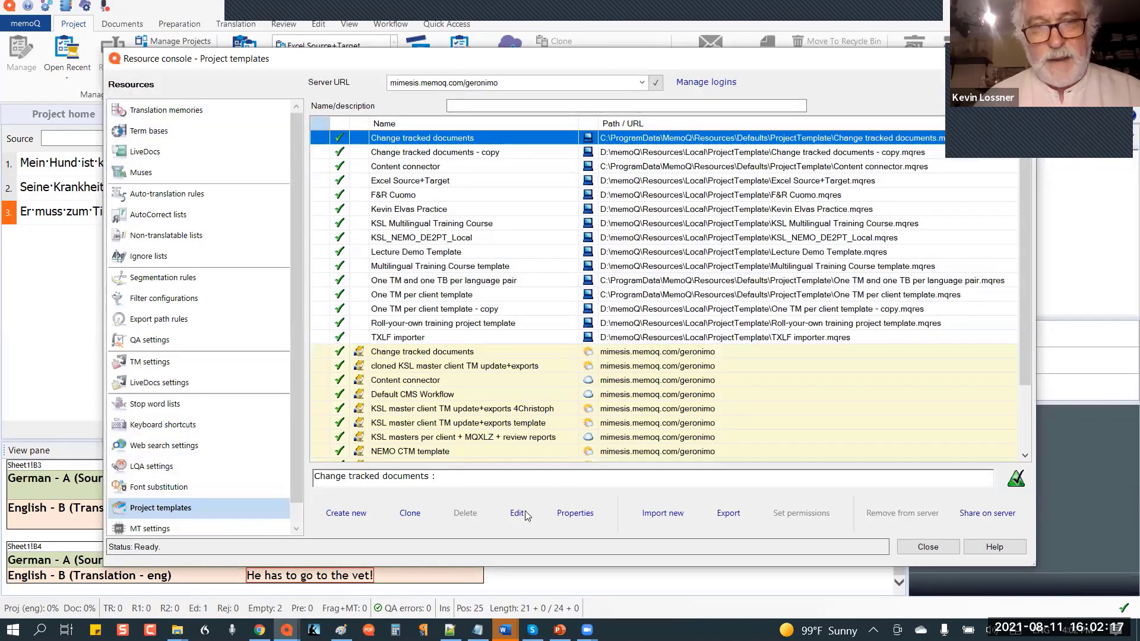
pyautogui.click(335, 515)
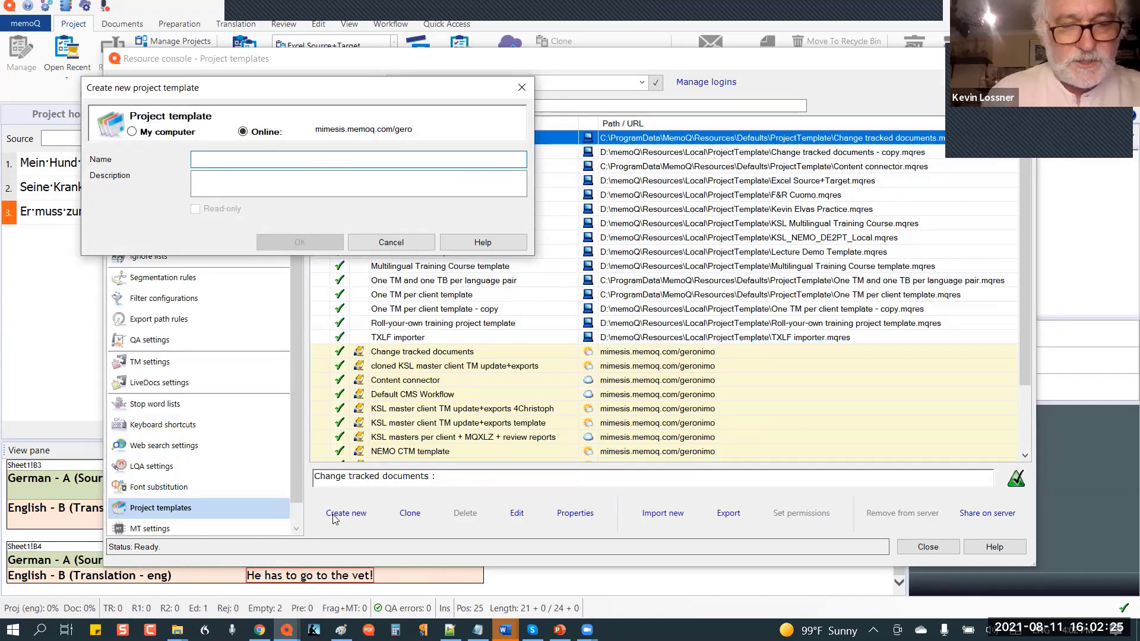
pyautogui.write('Backup Deleted')
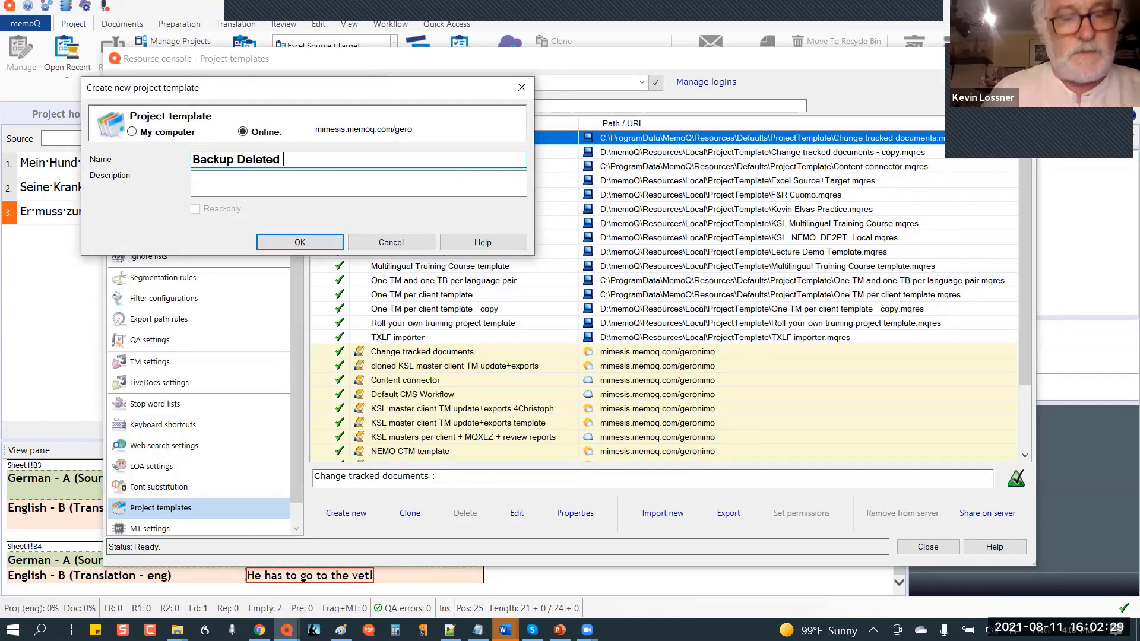
pyautogui.write(' Files')
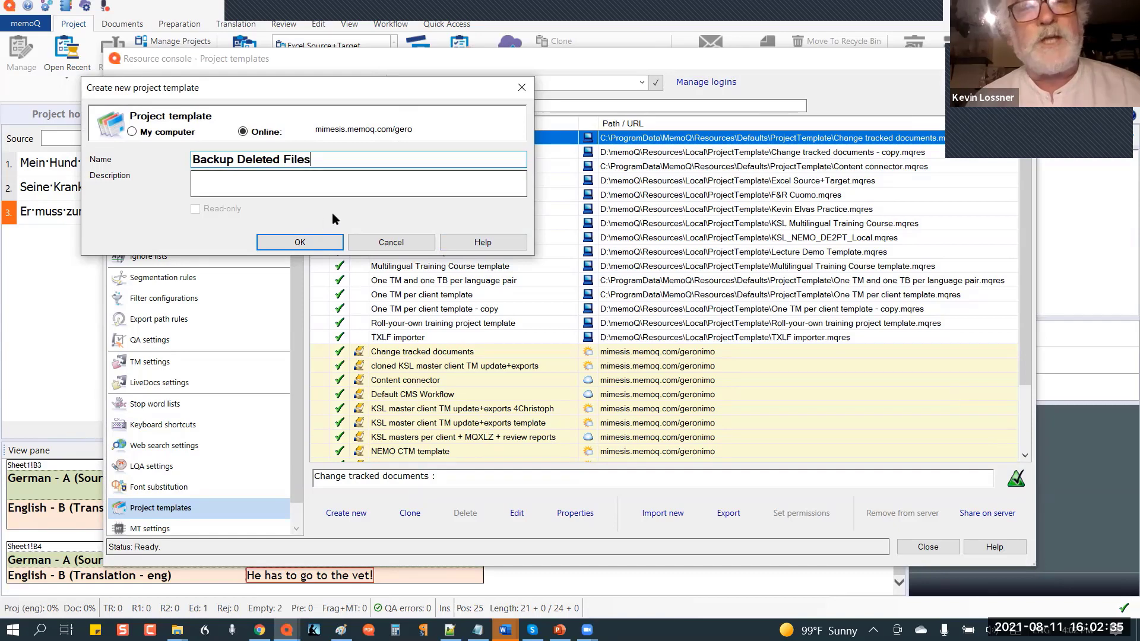
pyautogui.click(308, 244)
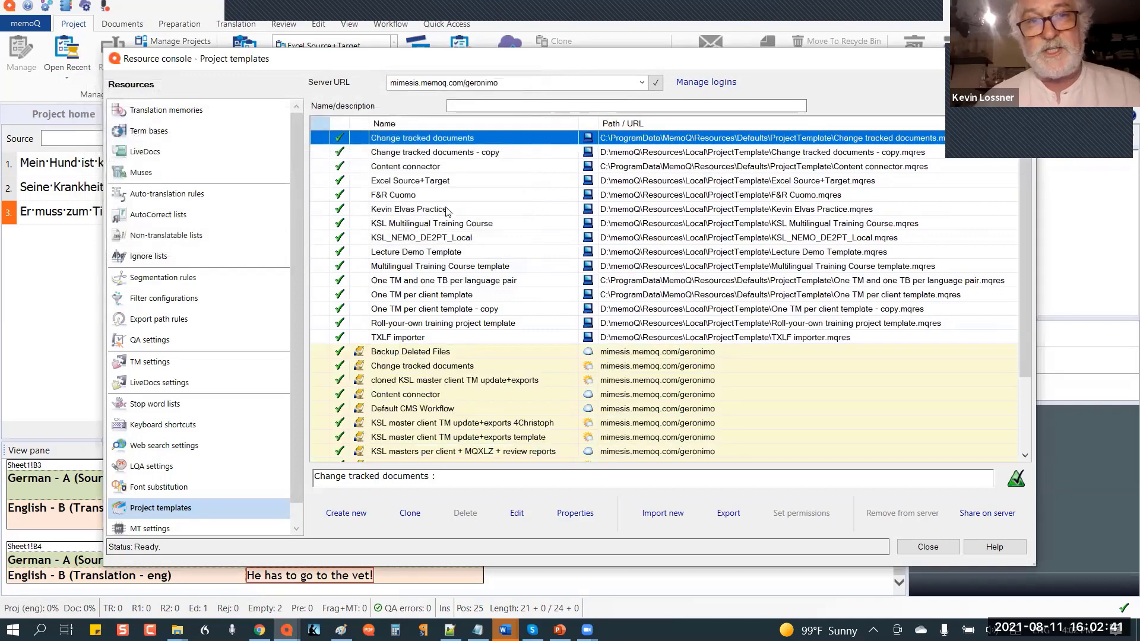
# Step: Open the Backup Deleted Files template for editing and bring up its automated actions
pyautogui.click(459, 353)
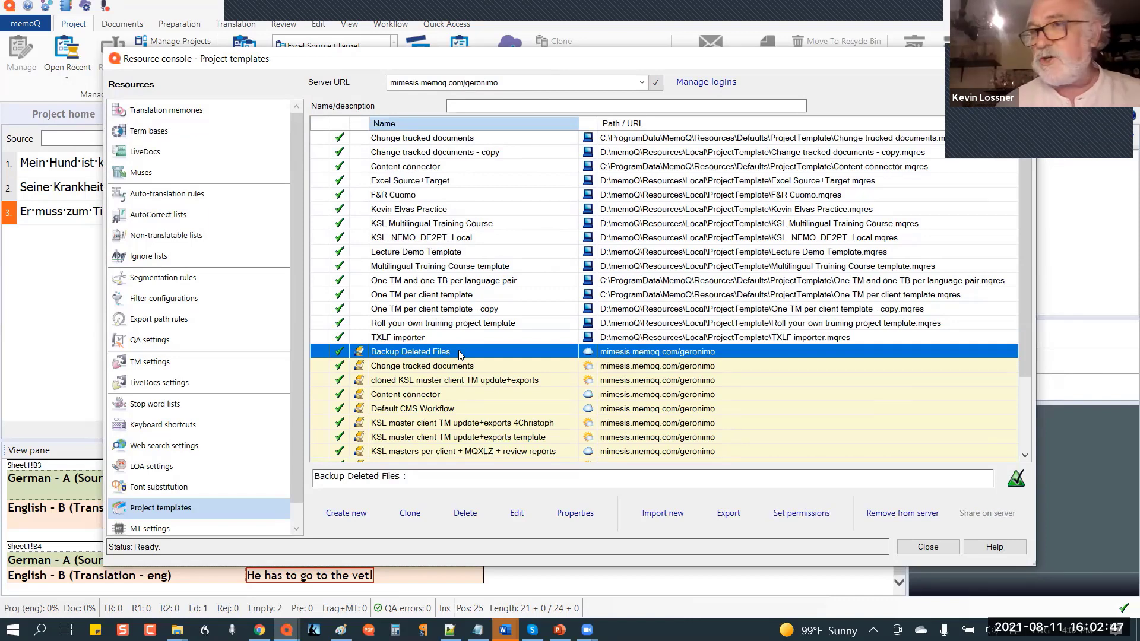
pyautogui.click(517, 514)
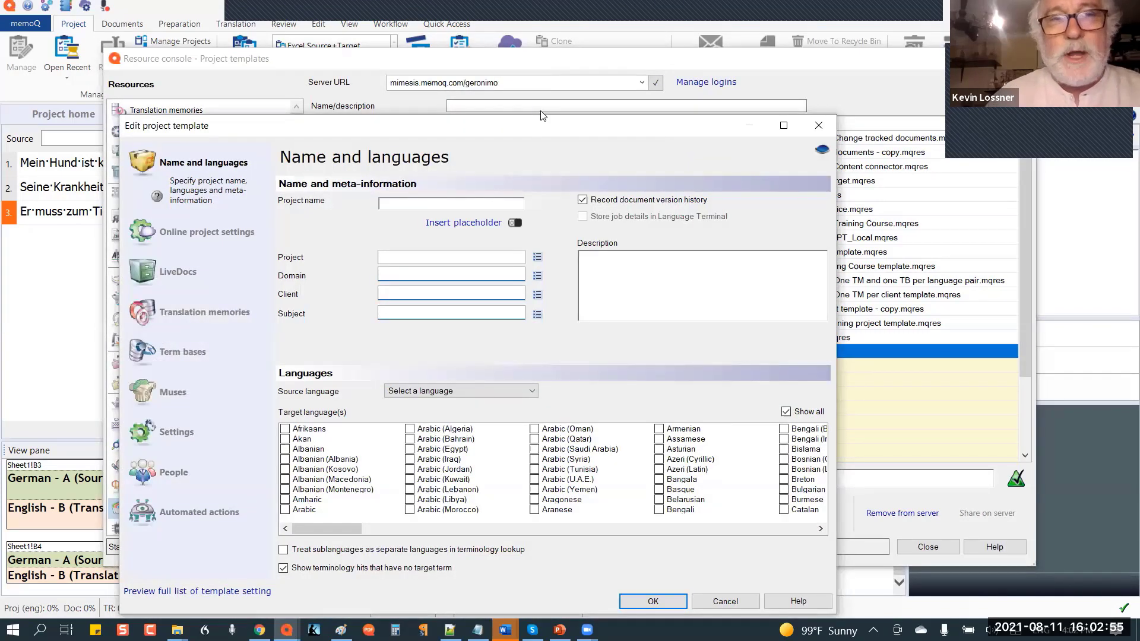
pyautogui.moveTo(530, 125); pyautogui.dragTo(589, 51)
pyautogui.click(254, 434)
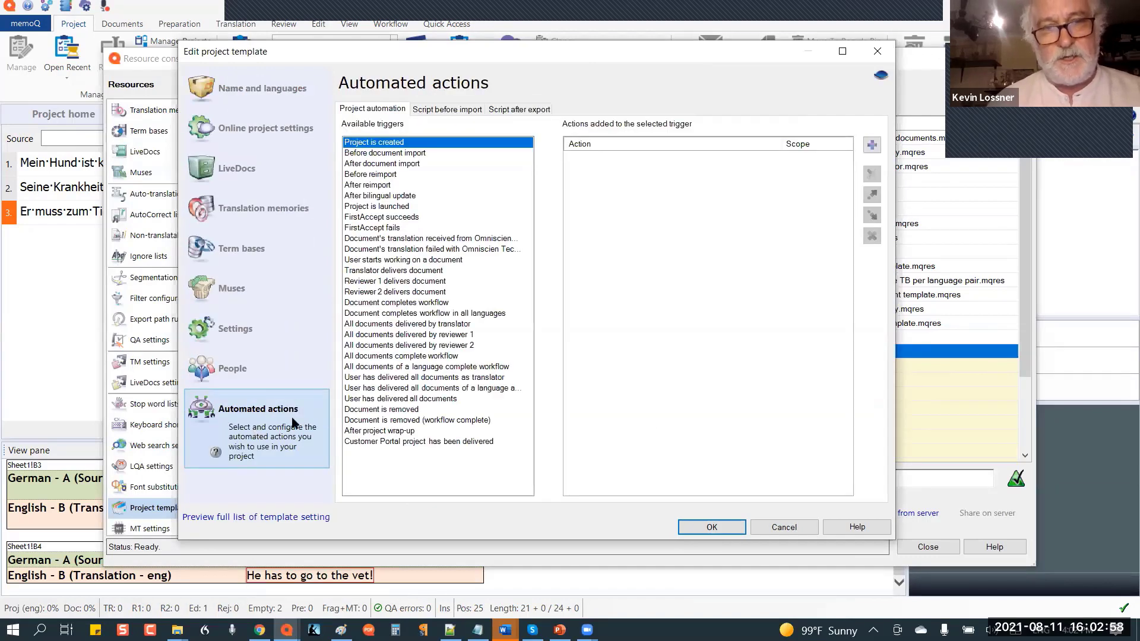
# Step: Add the Export MQXLIFF on server action to the Document is removed trigger, accepting its default export settings and path rule
pyautogui.click(376, 410)
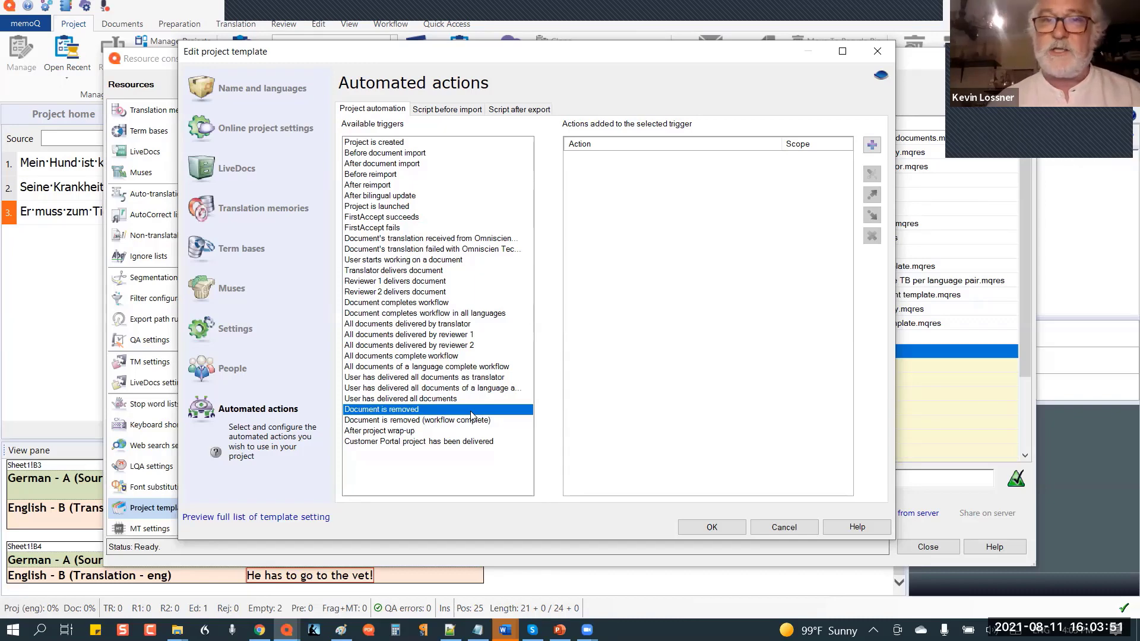
pyautogui.click(872, 146)
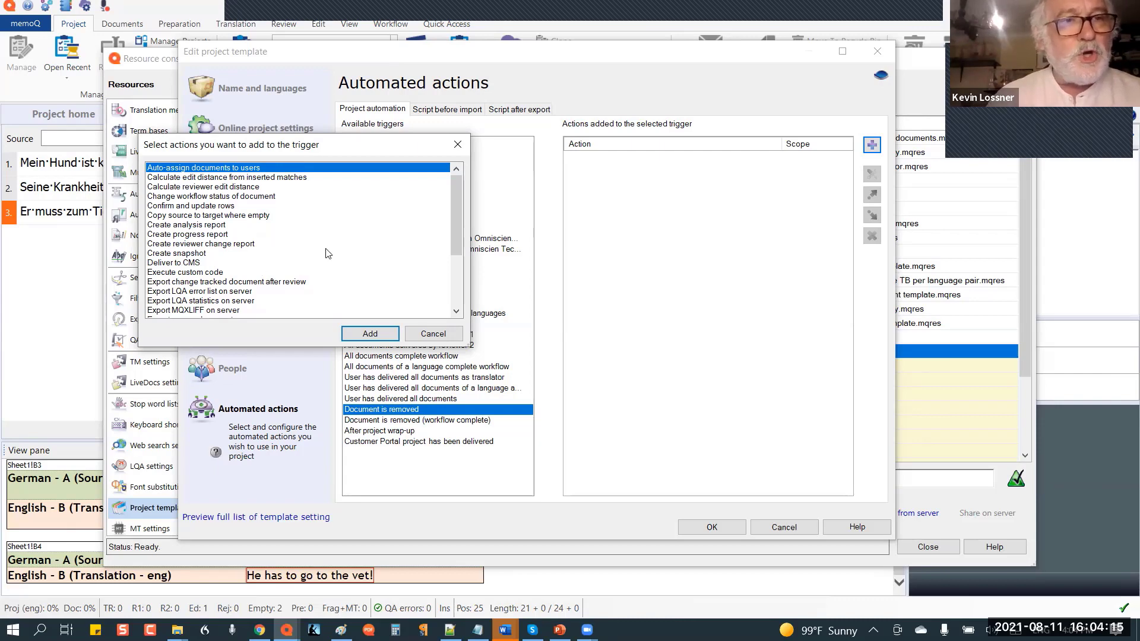
pyautogui.click(456, 311)
pyautogui.click(456, 311)
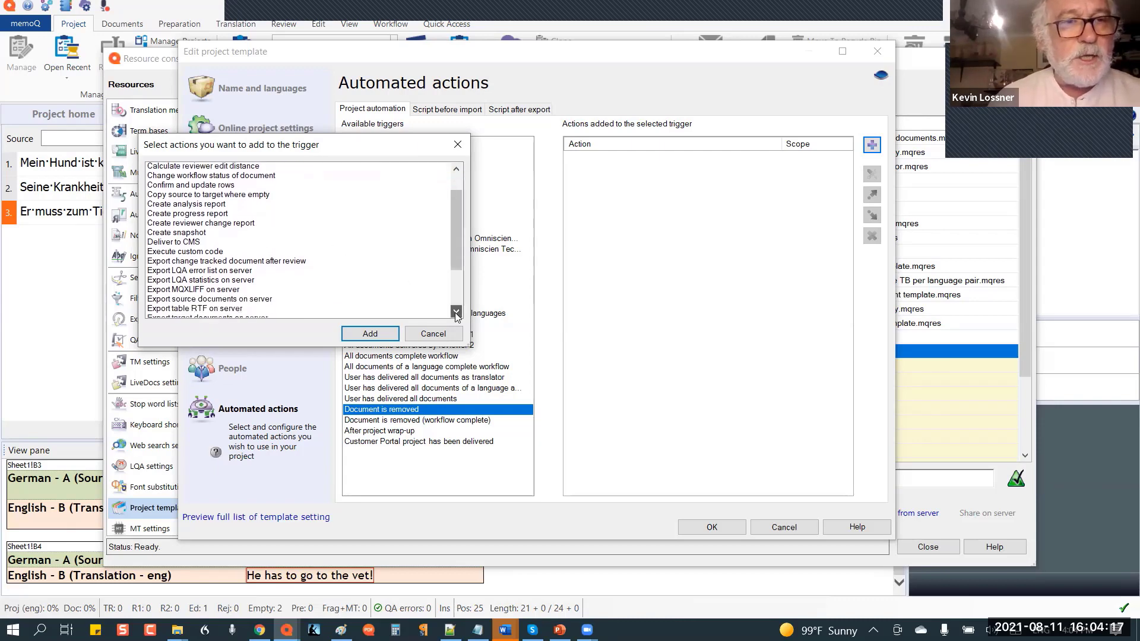
pyautogui.click(456, 312)
pyautogui.click(456, 312)
pyautogui.click(456, 312)
pyautogui.click(456, 311)
pyautogui.click(456, 312)
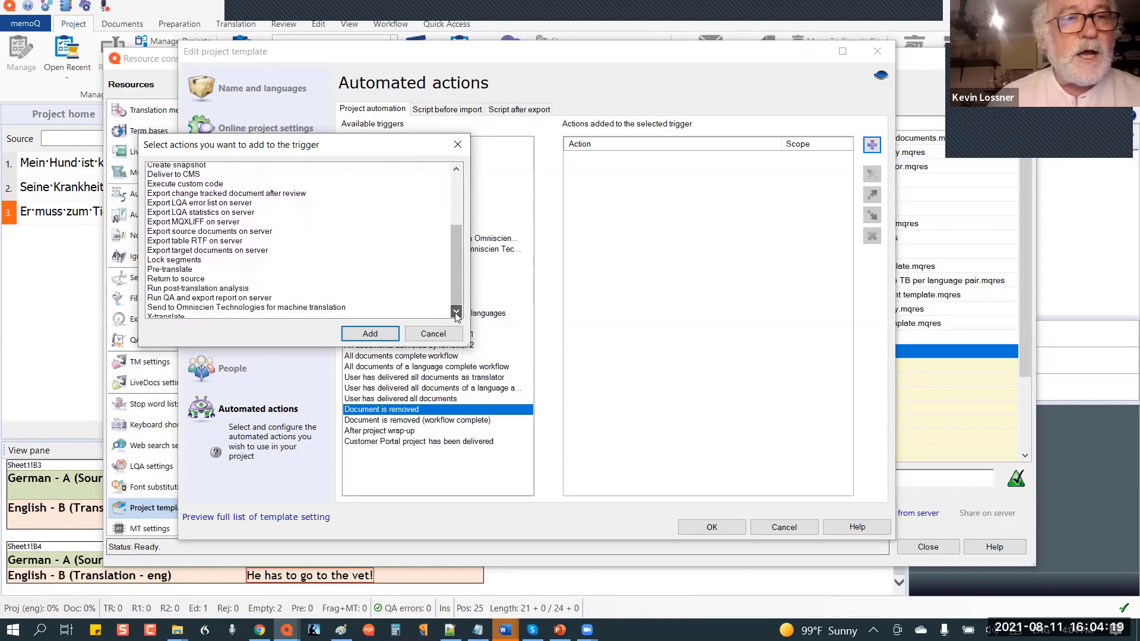
pyautogui.click(456, 312)
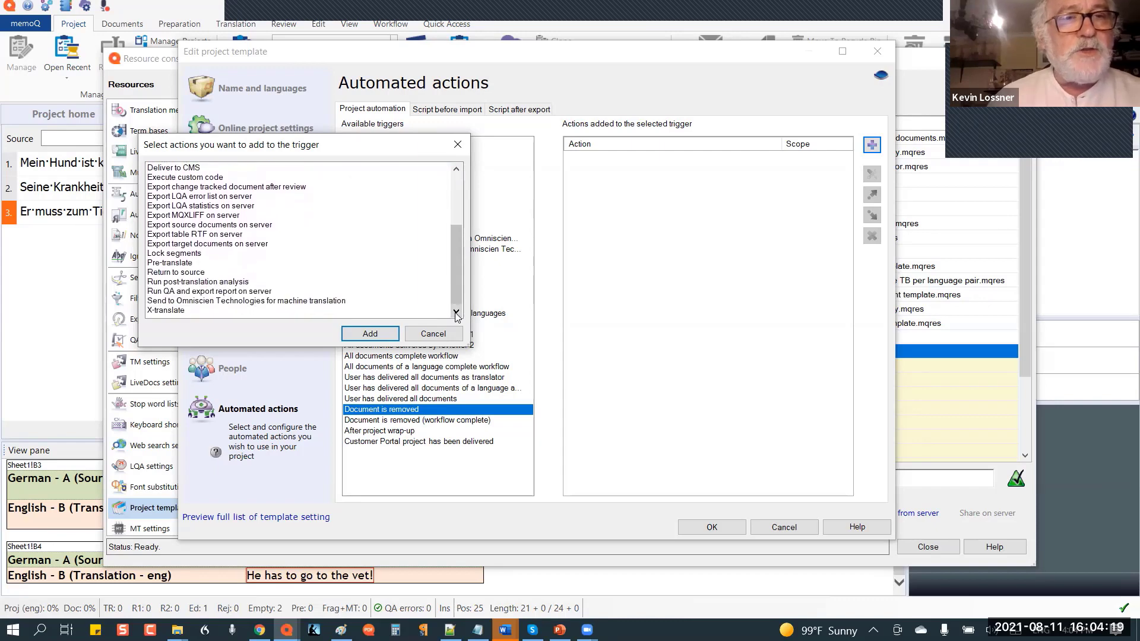
pyautogui.click(205, 219)
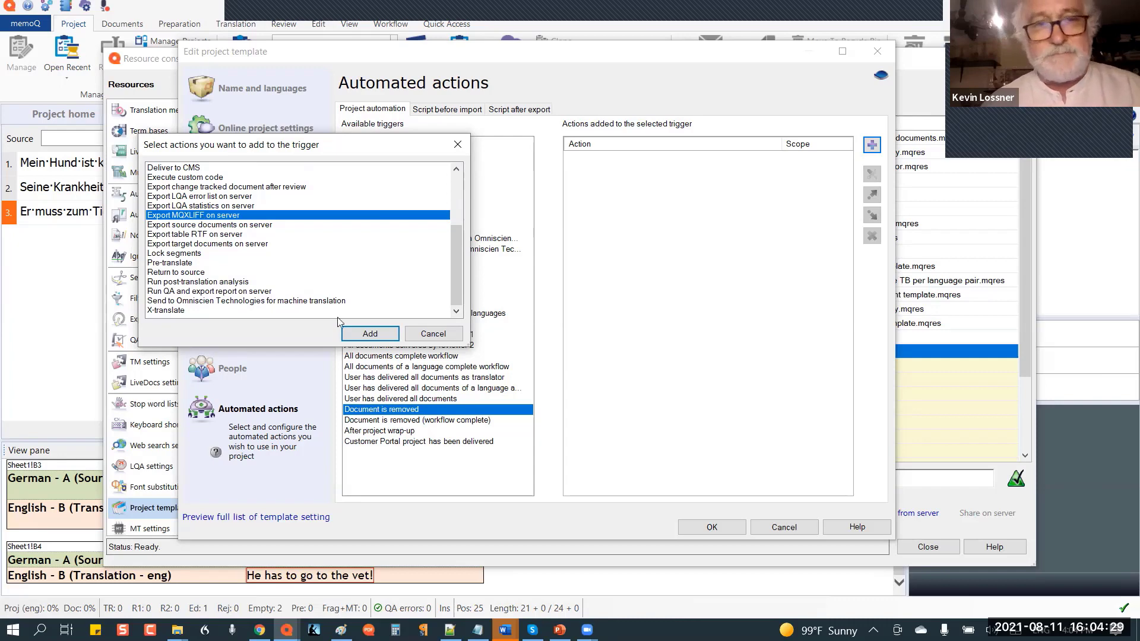
pyautogui.click(370, 334)
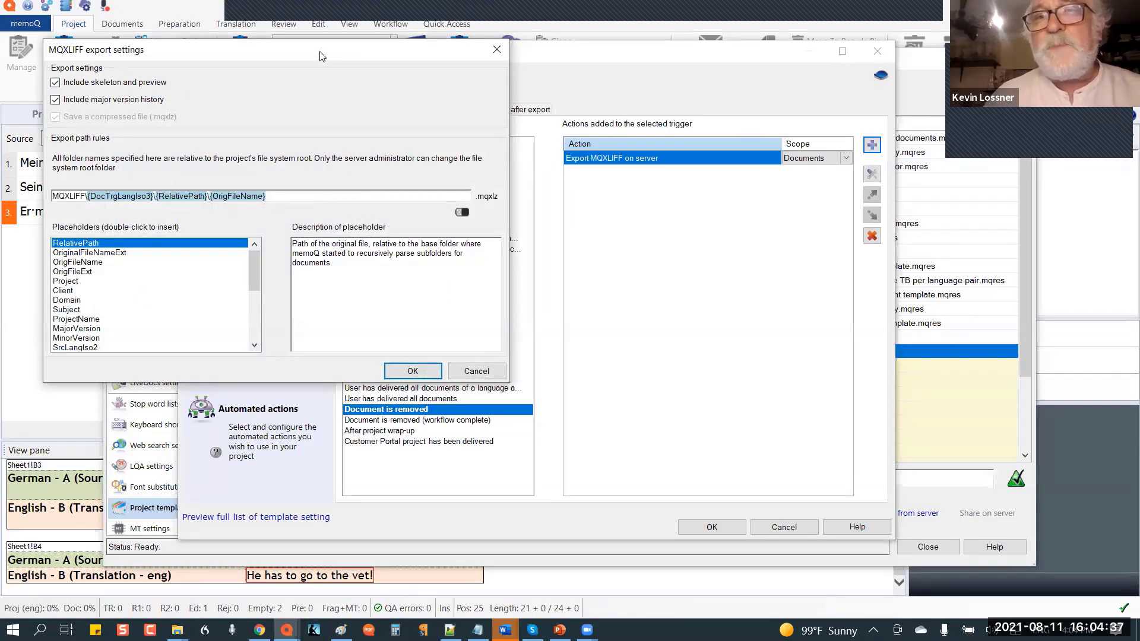
pyautogui.moveTo(319, 56); pyautogui.dragTo(370, 102)
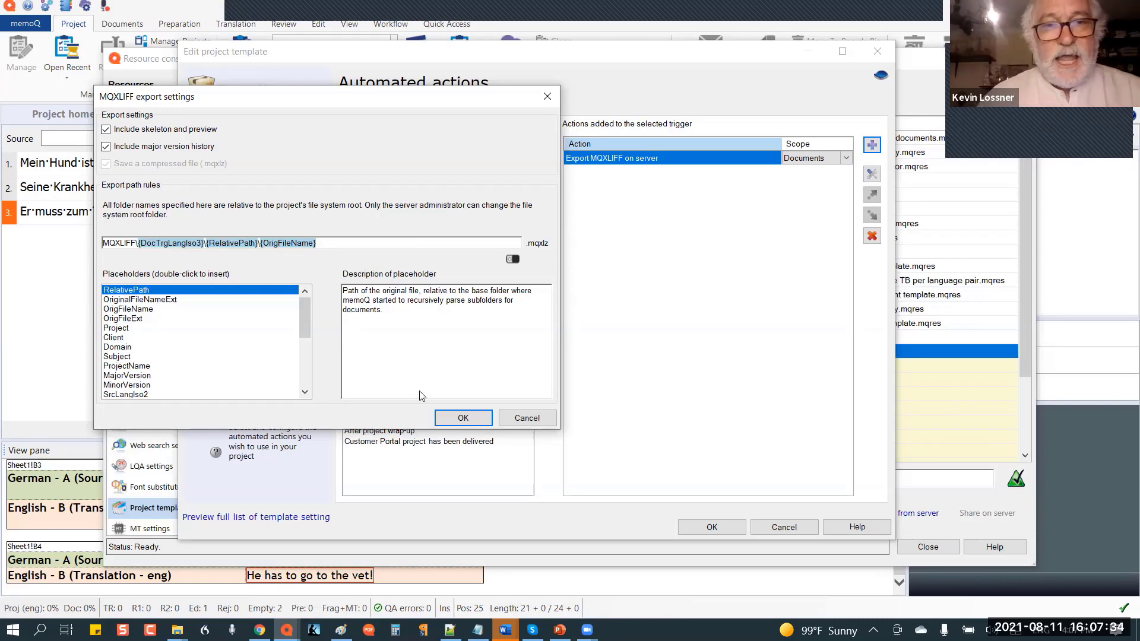
pyautogui.click(463, 418)
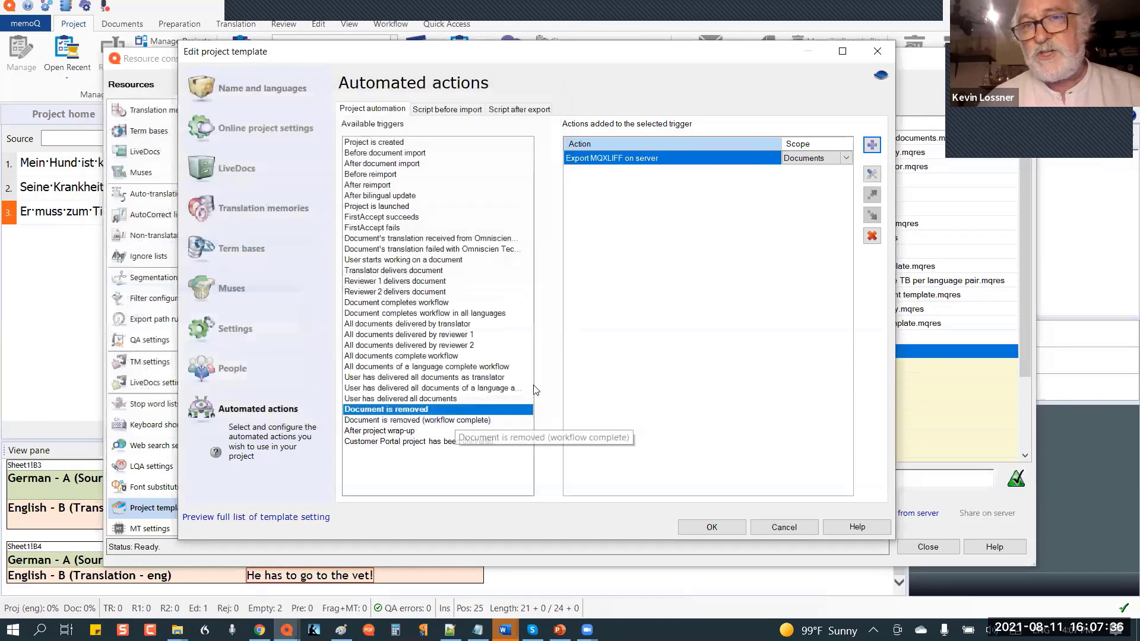
# Step: Add the Confirm and update rows action to the Document is removed trigger
pyautogui.click(872, 146)
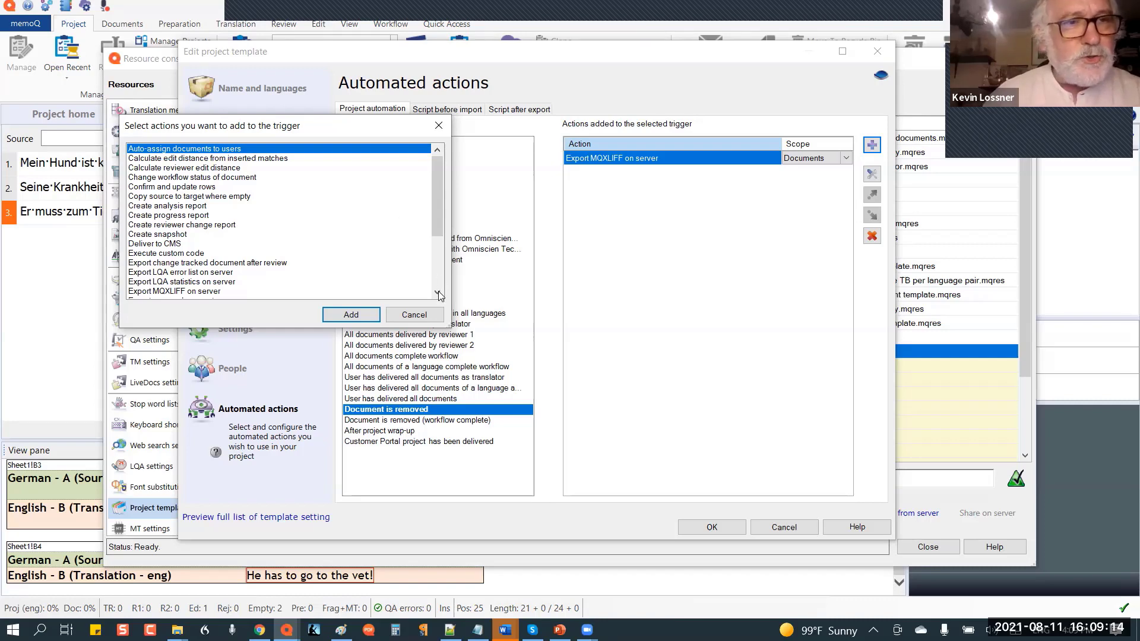
pyautogui.scroll(-4, 431, 163)
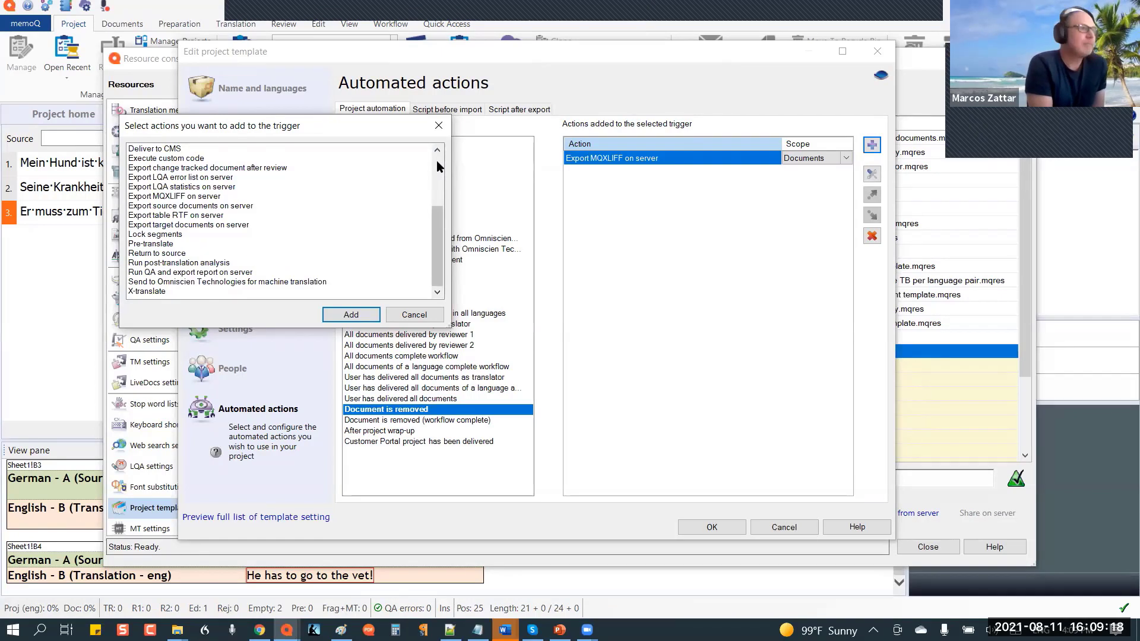
pyautogui.scroll(4, 254, 198)
pyautogui.click(250, 187)
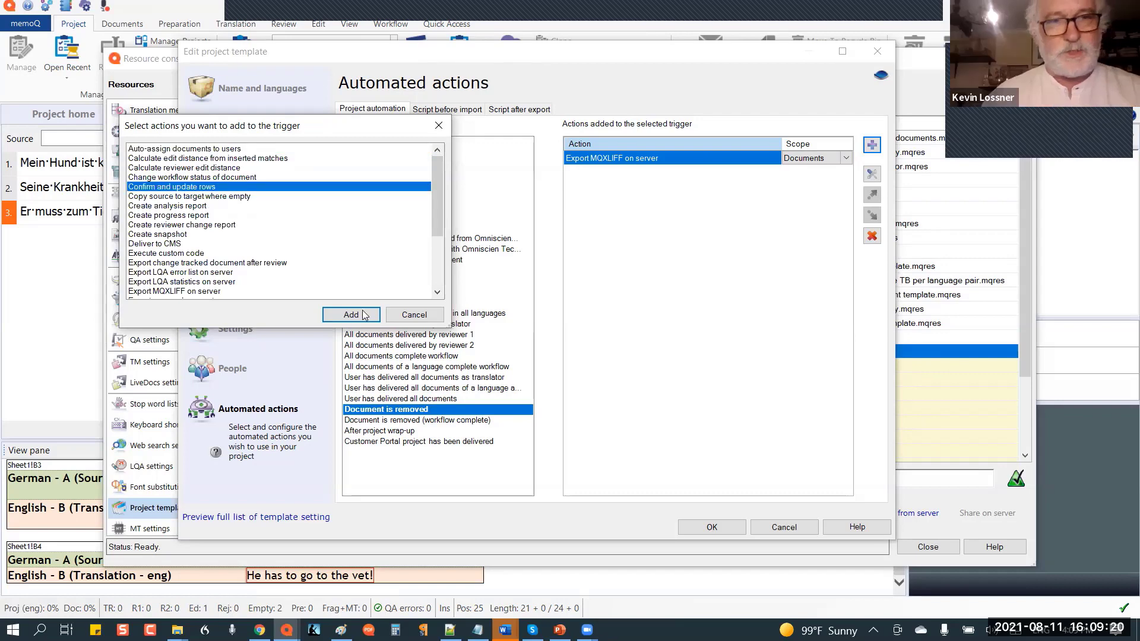
pyautogui.click(351, 315)
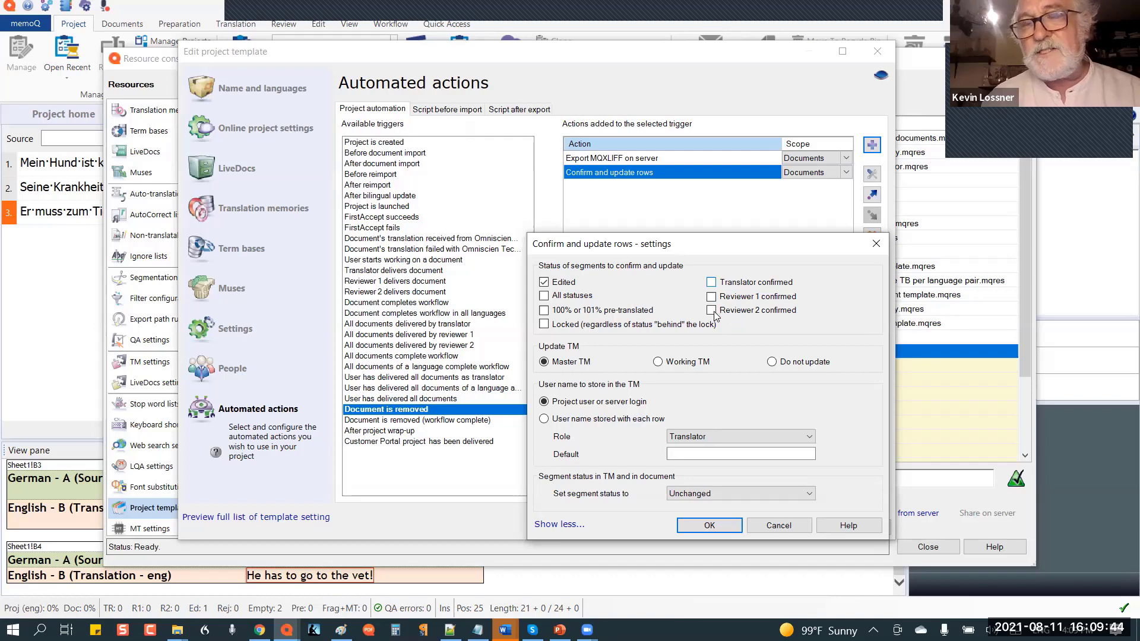
# Step: Restrict the rows to confirm and update to Translator confirmed, Reviewer 1 confirmed and Reviewer 2 confirmed, excluding Edited, and accept the settings
pyautogui.click(755, 301)
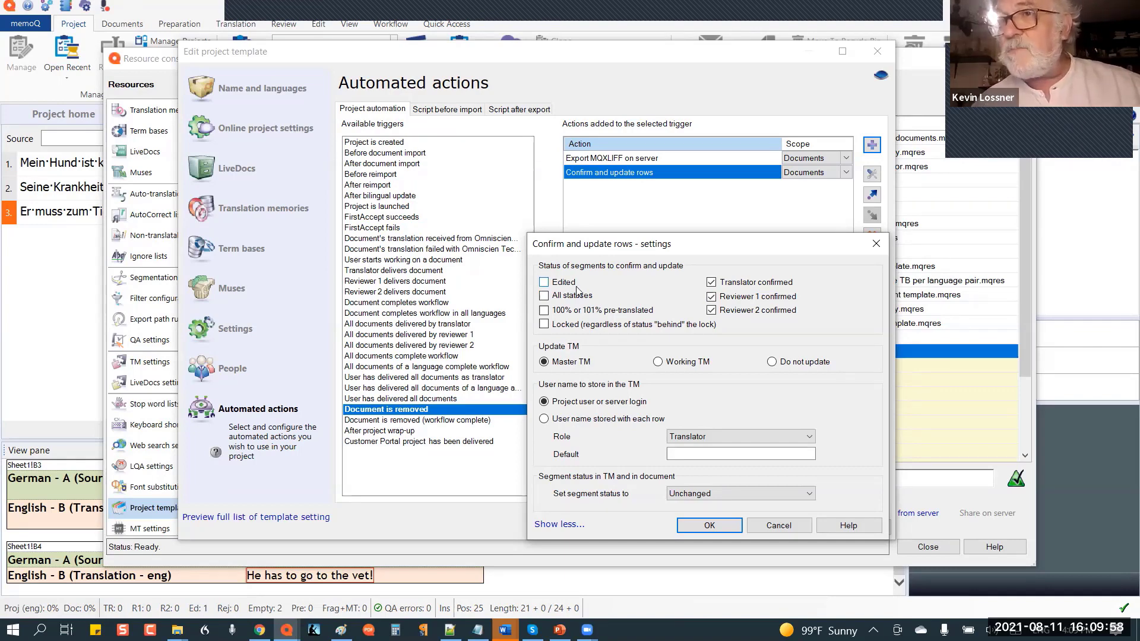
pyautogui.click(716, 284)
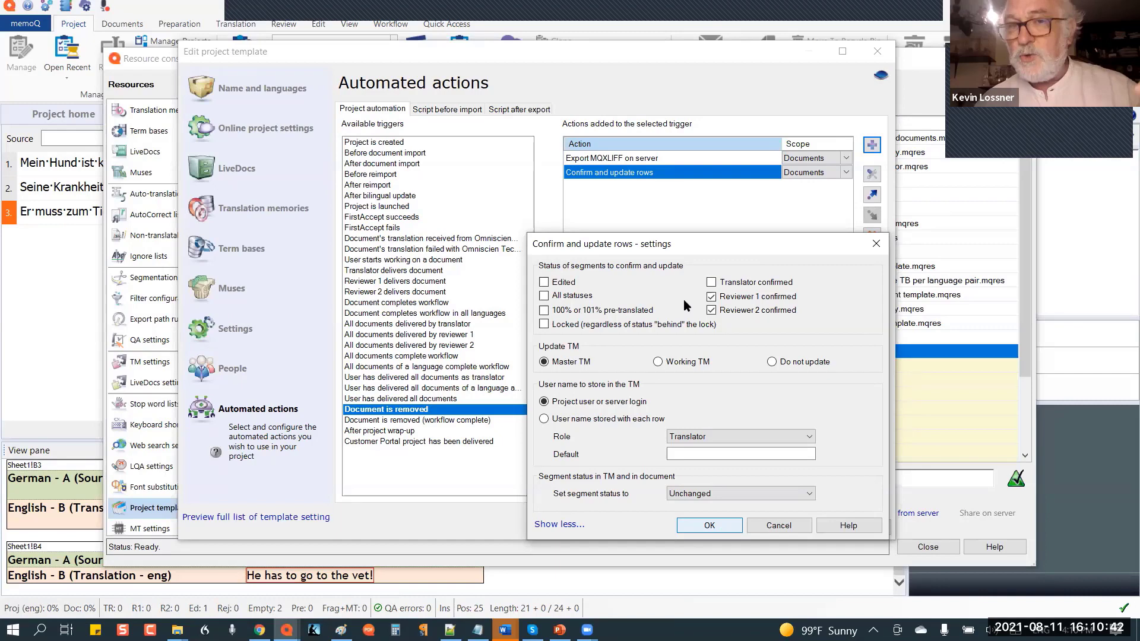
pyautogui.click(711, 283)
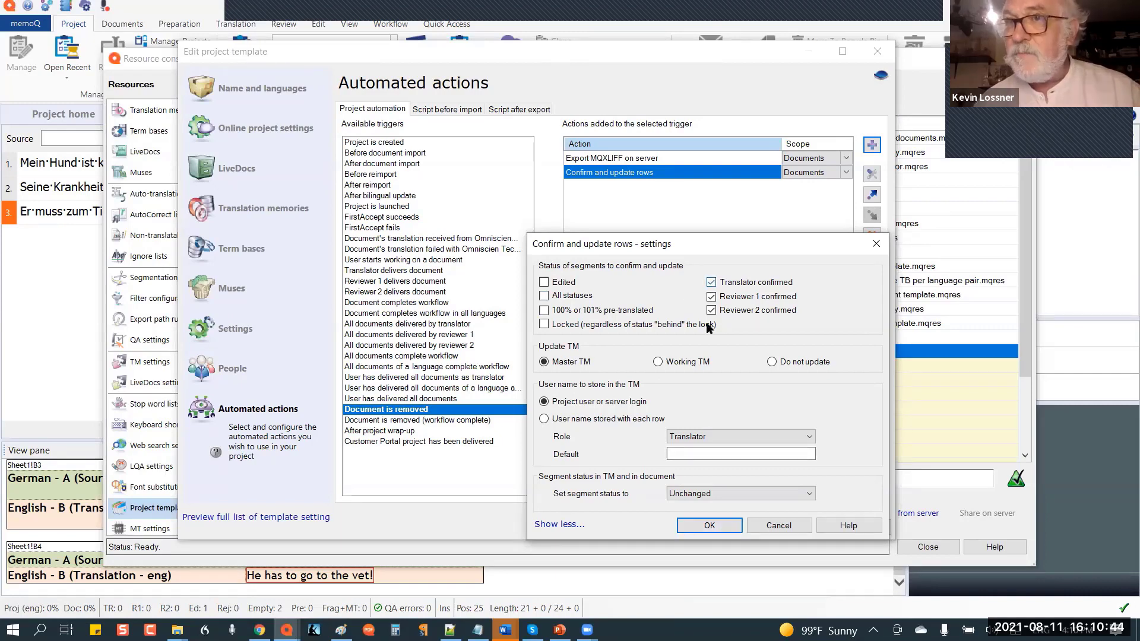
pyautogui.click(708, 527)
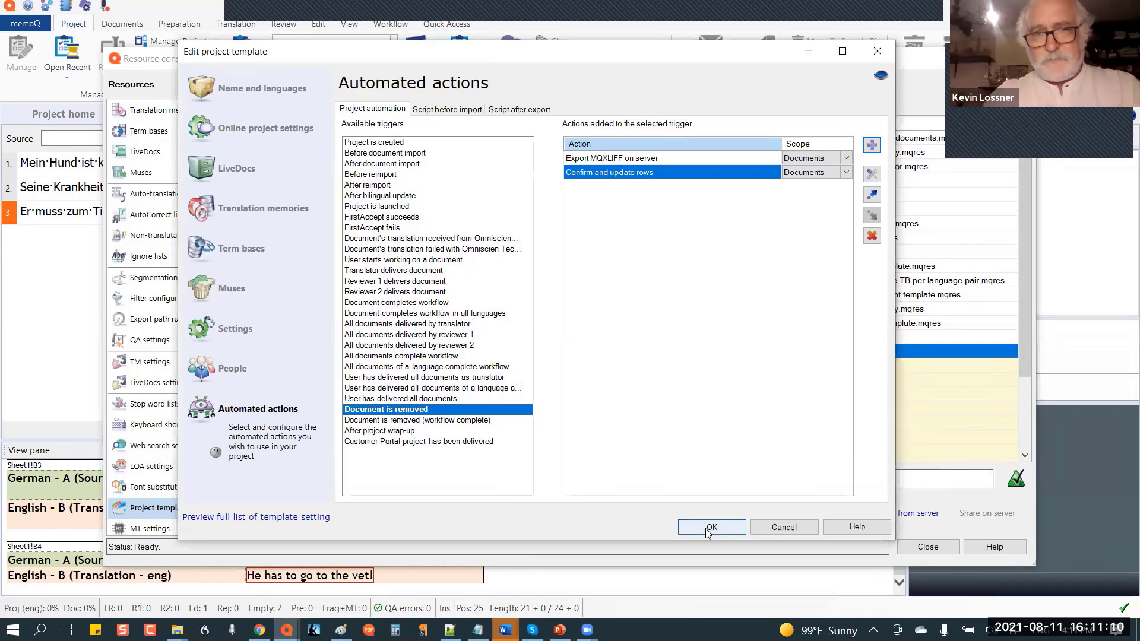
# Step: Look at the All documents delivered by translator trigger, and dismiss the template editor and Resource console to return to the open document
pyautogui.click(429, 328)
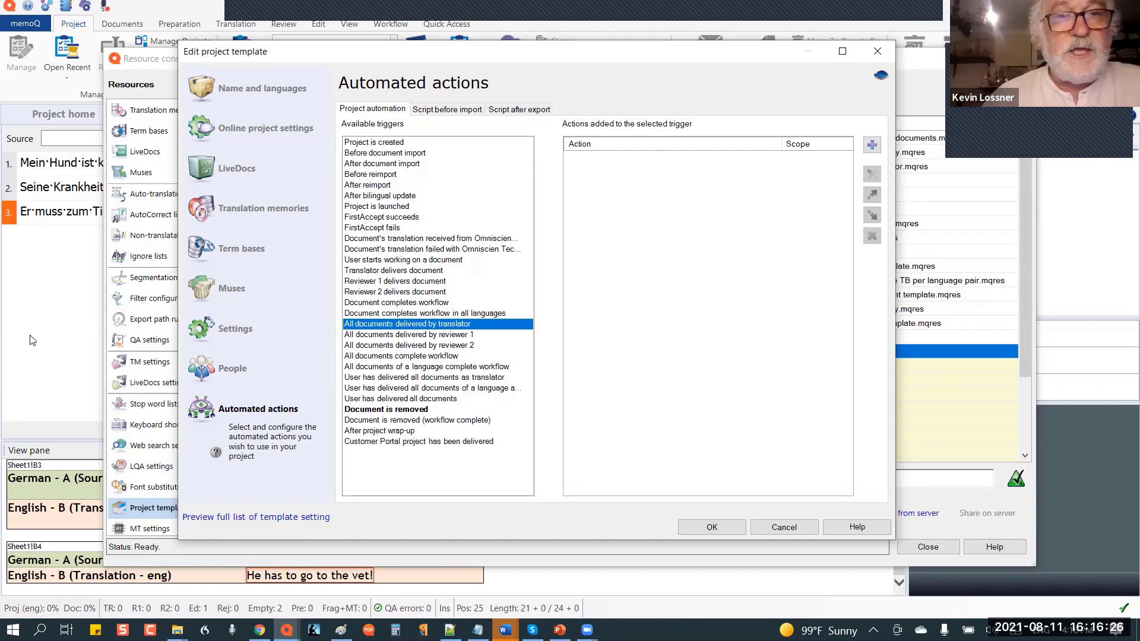
pyautogui.press('Escape')
pyautogui.press('Escape')
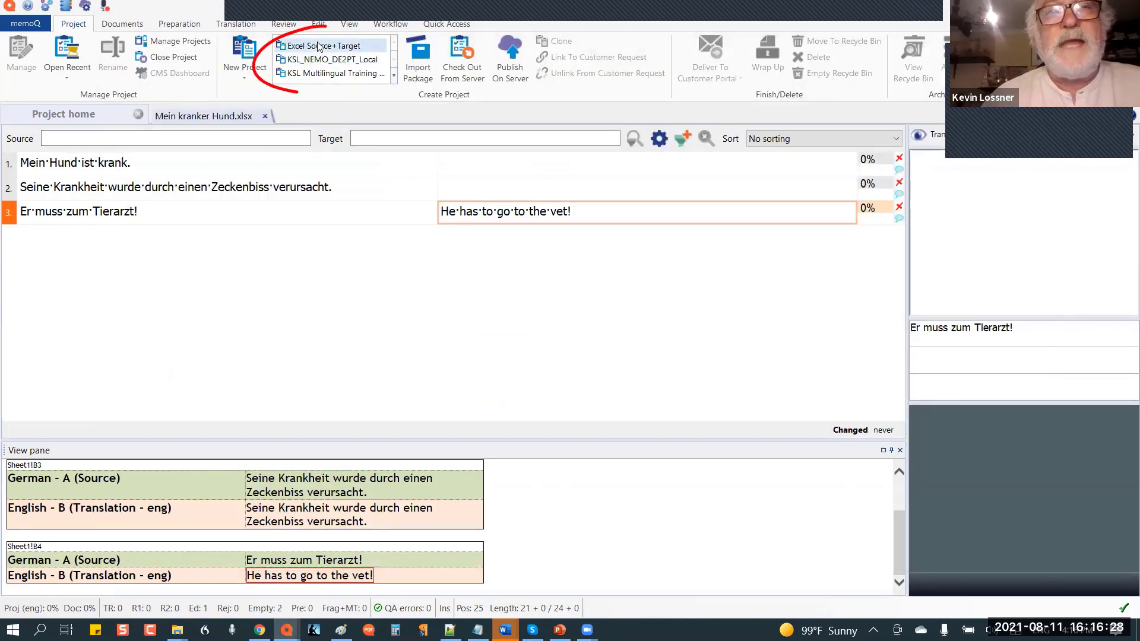